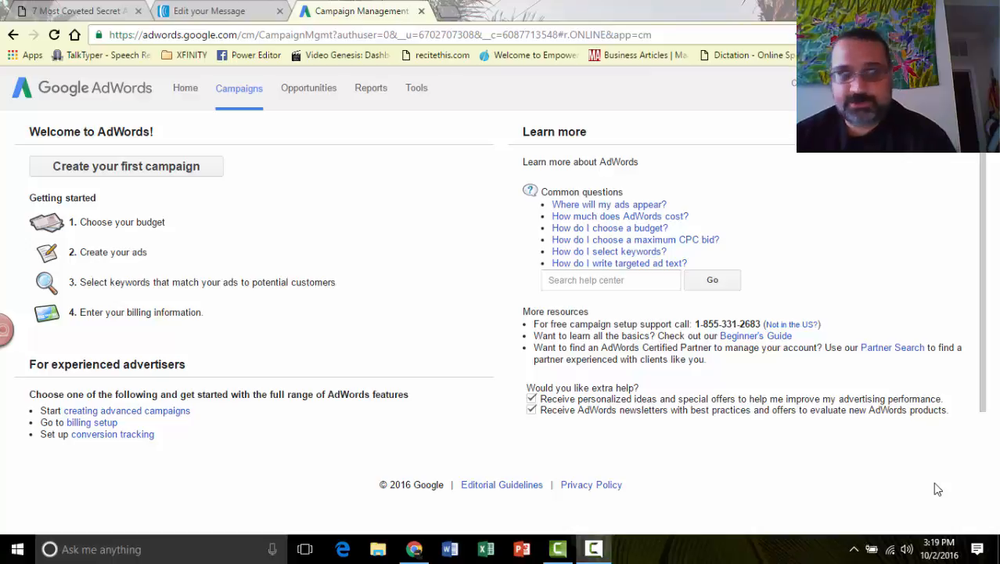
# Start creating the account's first campaign
pyautogui.click(153, 166)
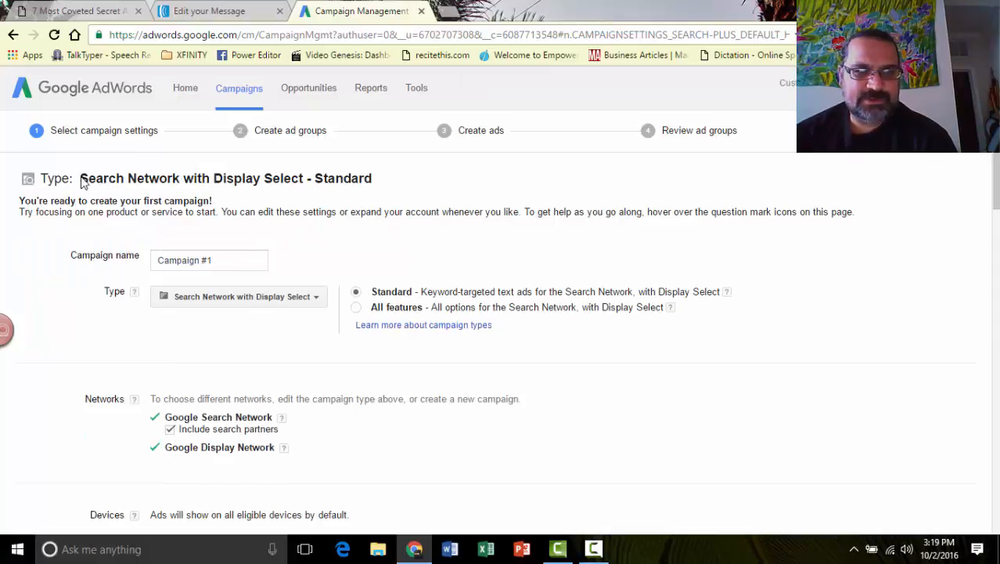
pyautogui.moveTo(82, 182); pyautogui.dragTo(373, 187)
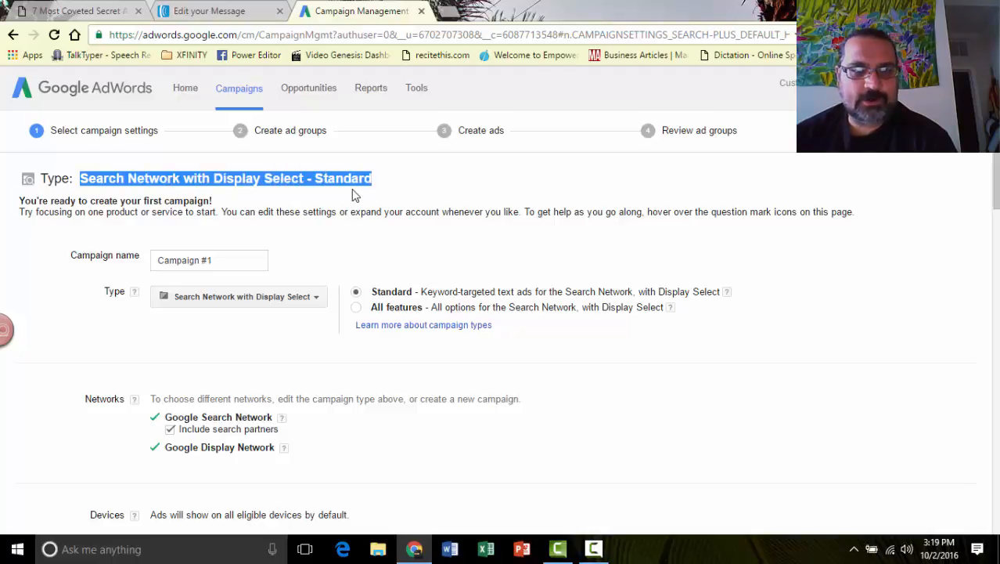
pyautogui.click(352, 195)
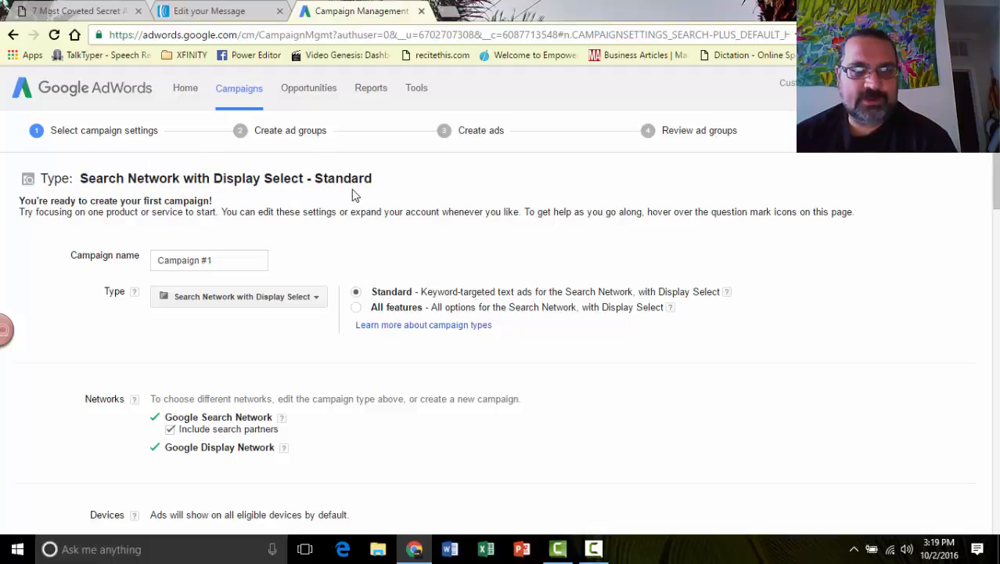
# Switch the campaign to the All features option and name it Test
pyautogui.click(245, 264)
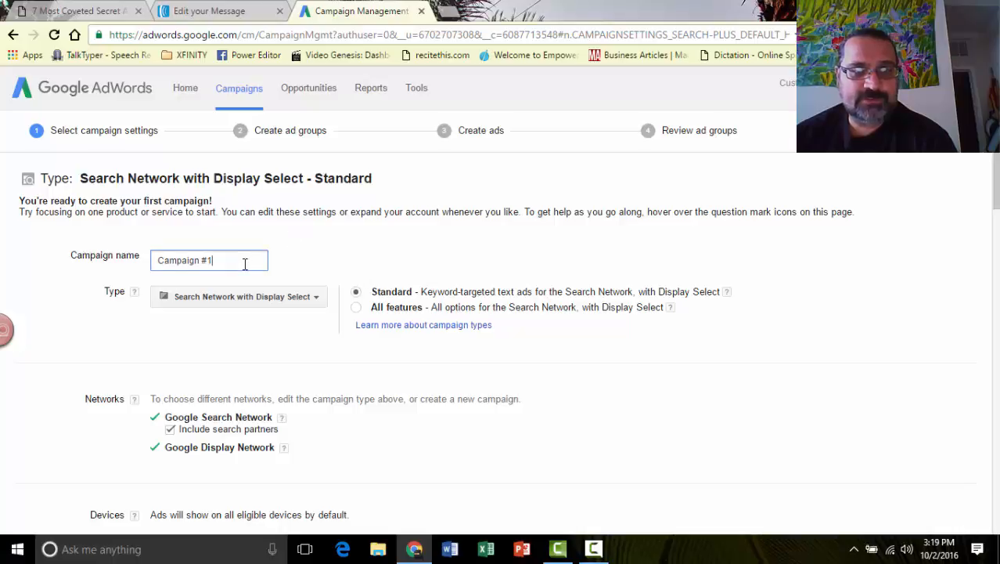
pyautogui.click(356, 307)
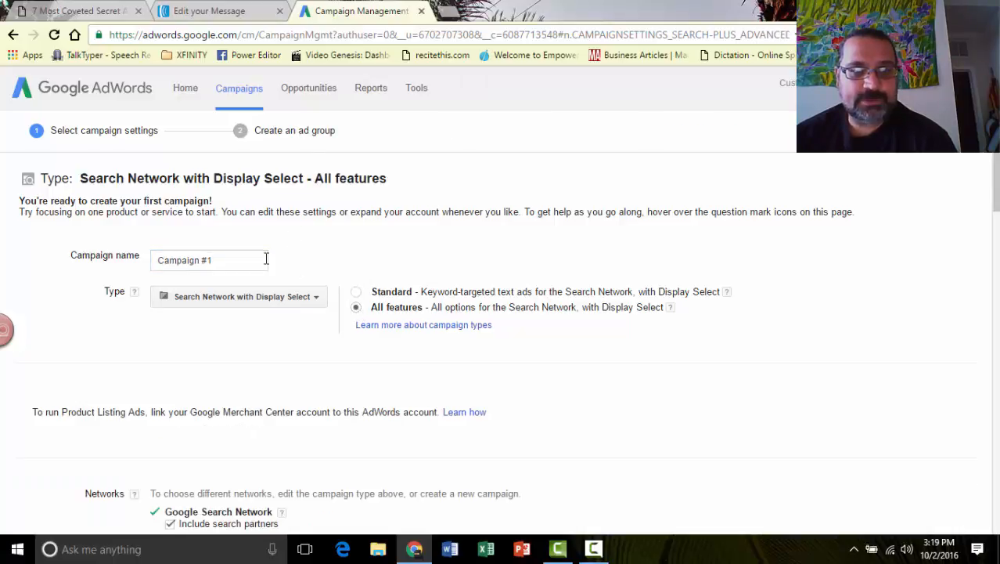
pyautogui.moveTo(265, 260); pyautogui.dragTo(150, 264)
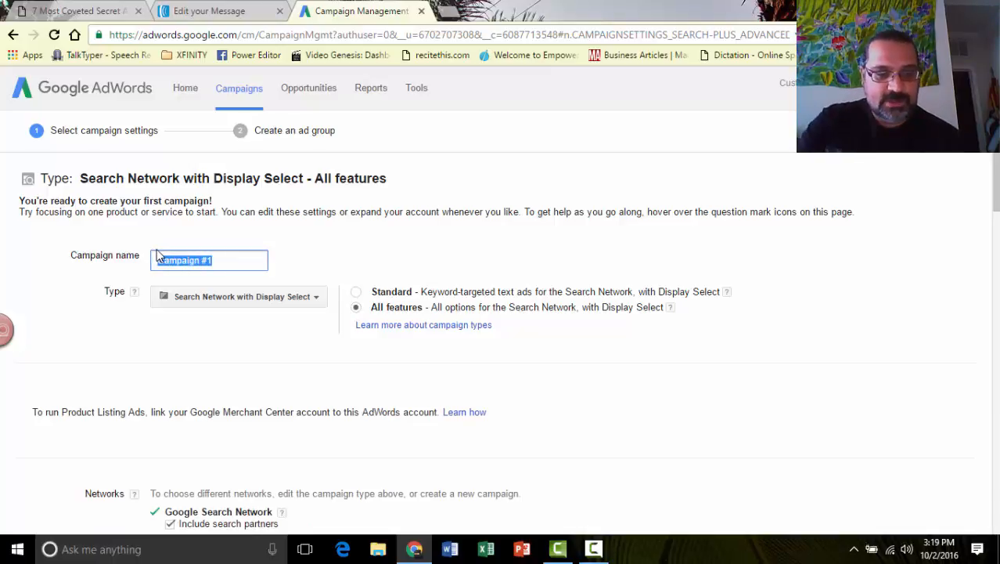
pyautogui.write('S')
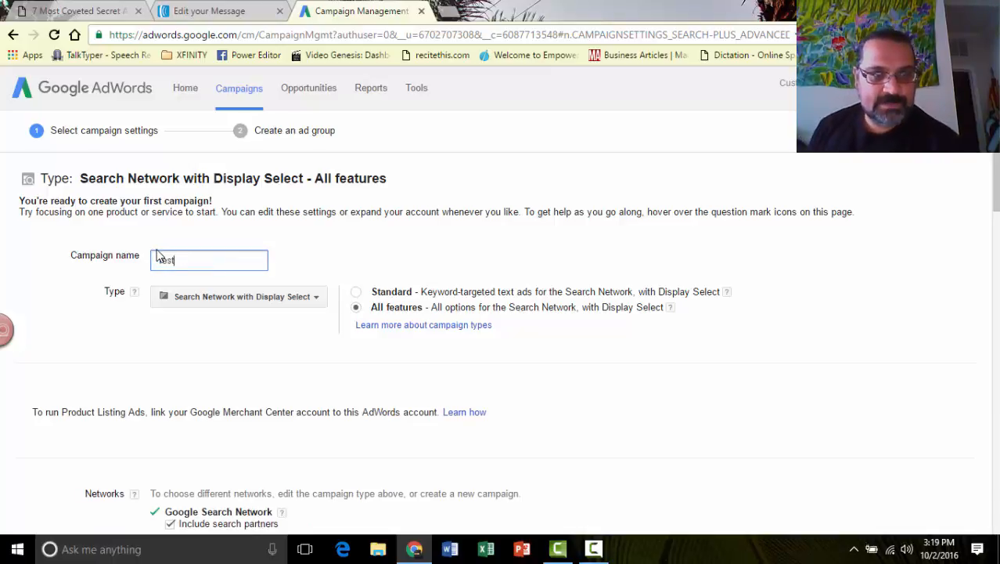
# Change the campaign type to Search Network only and accept the type switch
pyautogui.click(238, 301)
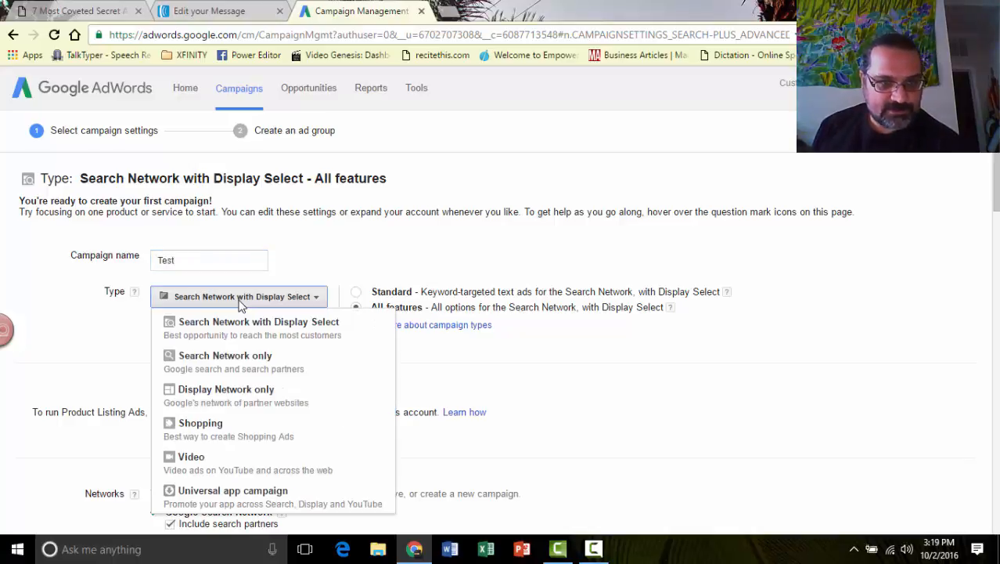
pyautogui.click(247, 354)
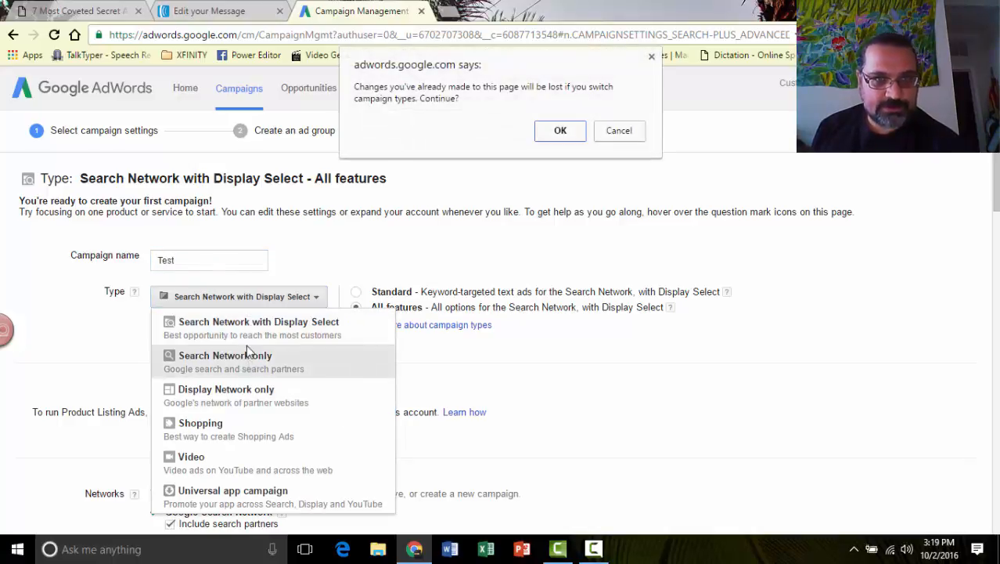
pyautogui.click(558, 132)
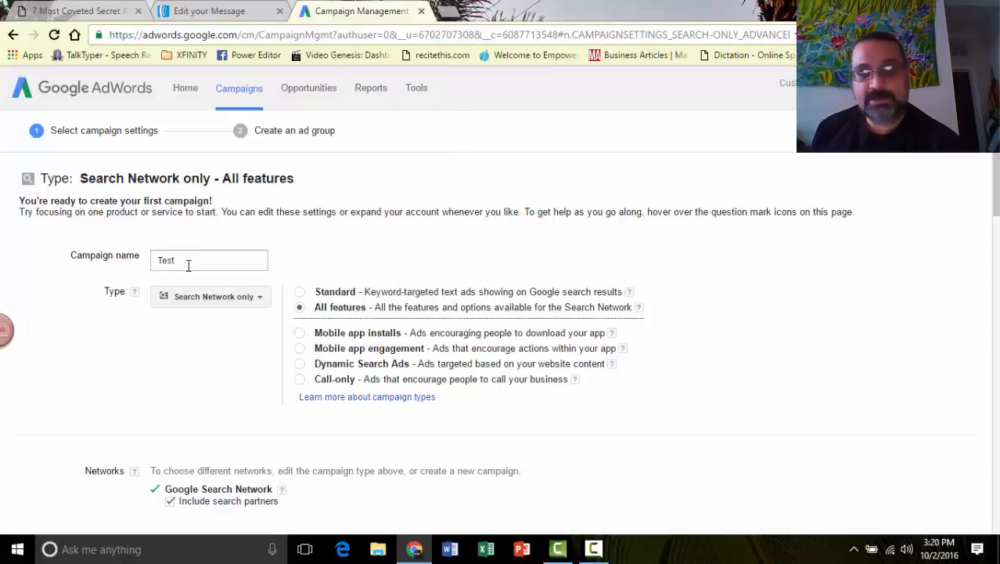
pyautogui.click(300, 292)
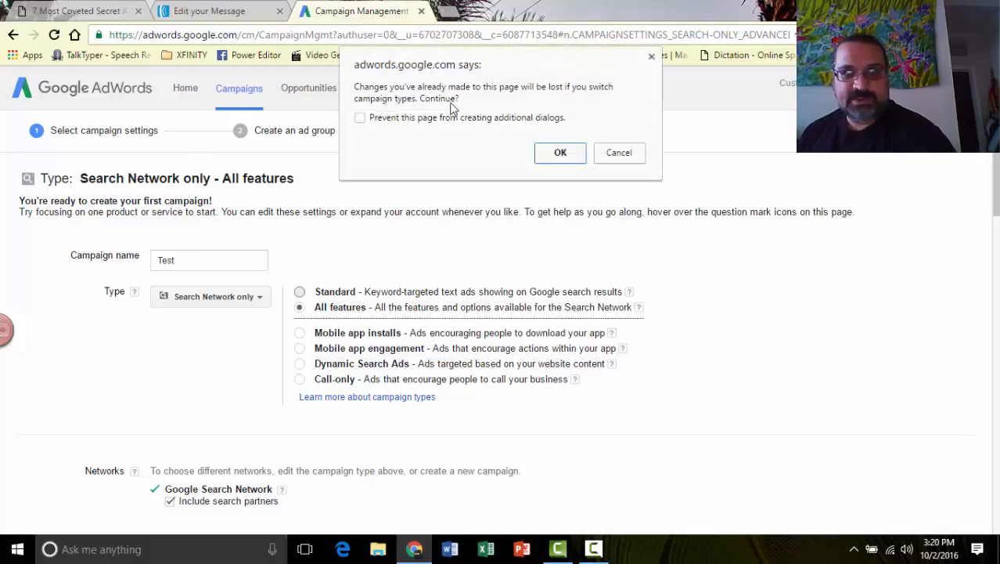
pyautogui.click(618, 154)
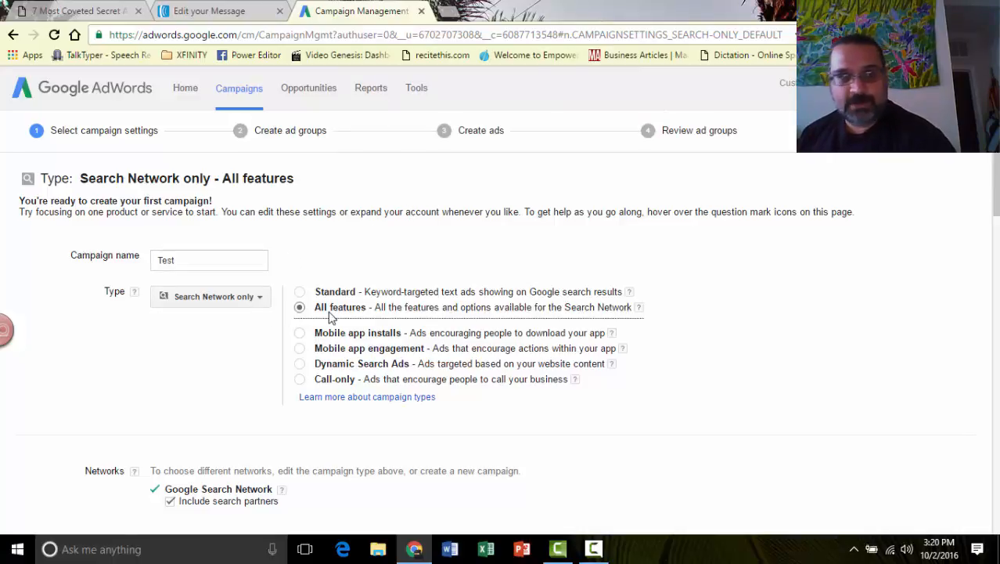
pyautogui.click(259, 302)
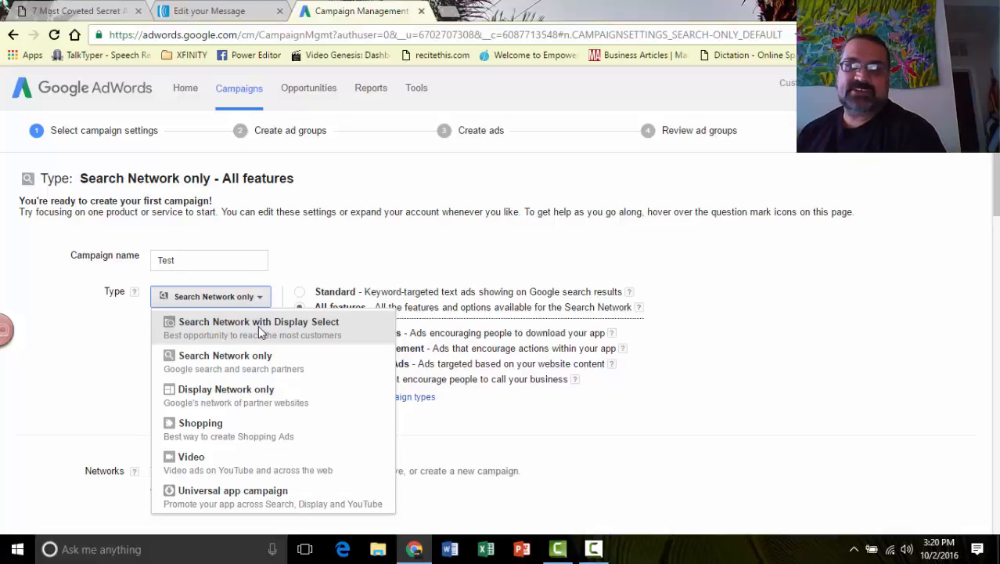
pyautogui.click(302, 255)
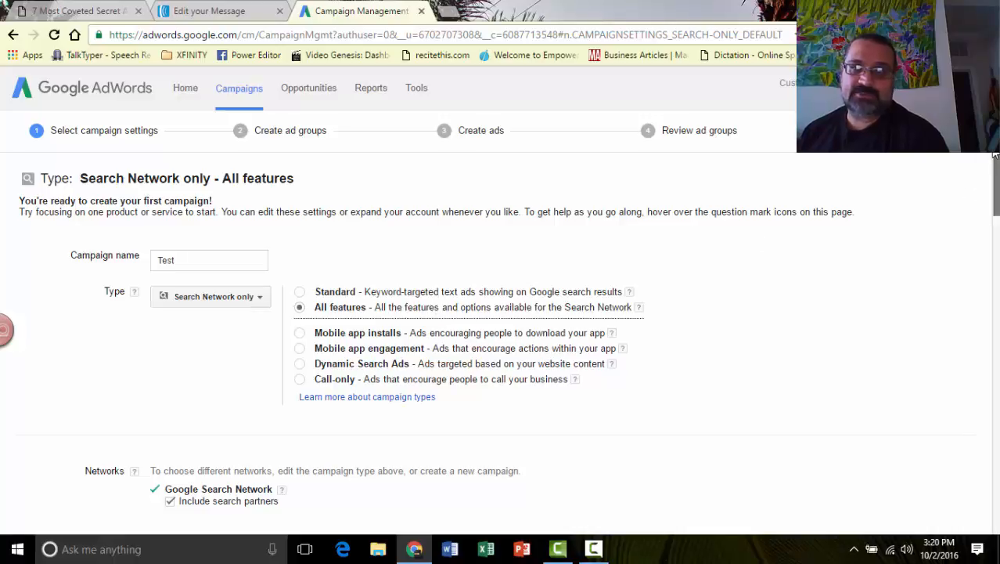
# Set the campaign's location targeting to custom locations and open the advanced location search
pyautogui.moveTo(997, 152); pyautogui.dragTo(998, 218)
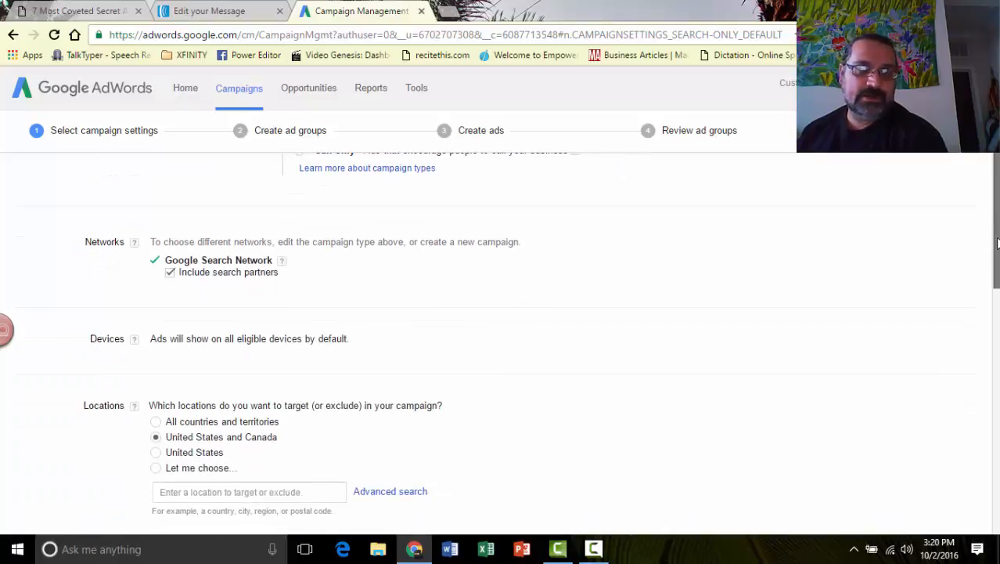
pyautogui.moveTo(997, 243); pyautogui.dragTo(997, 281)
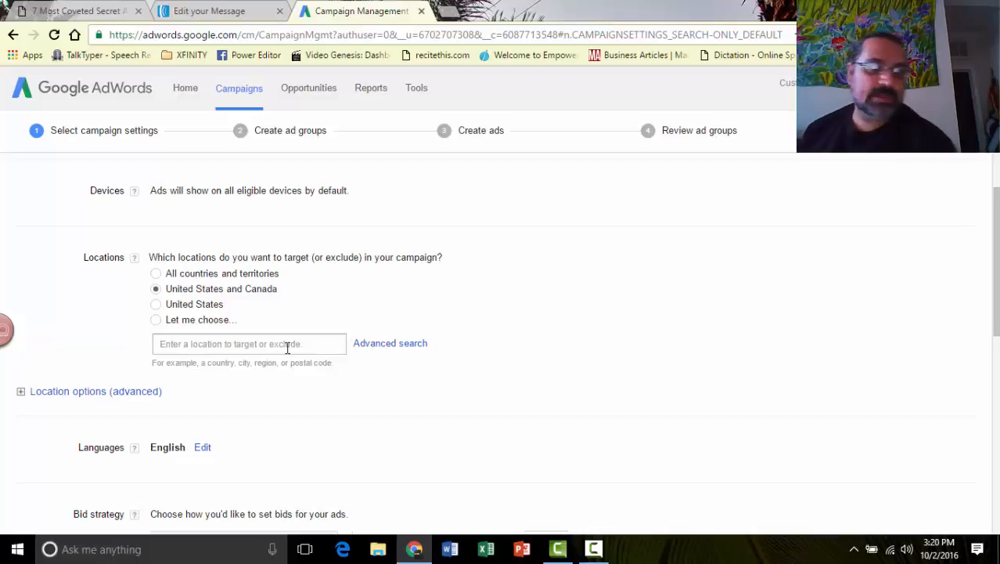
pyautogui.click(156, 290)
pyautogui.click(156, 304)
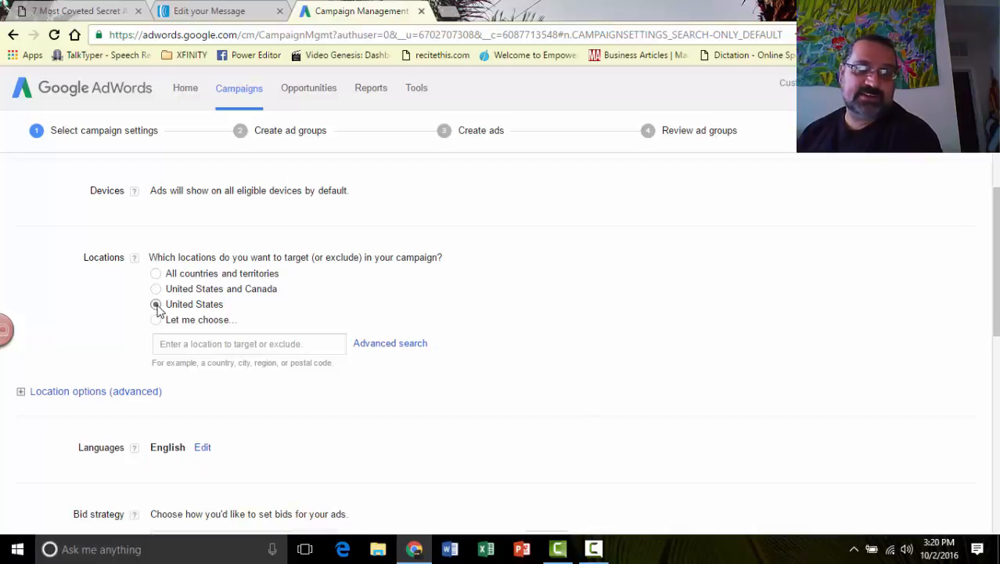
pyautogui.click(156, 321)
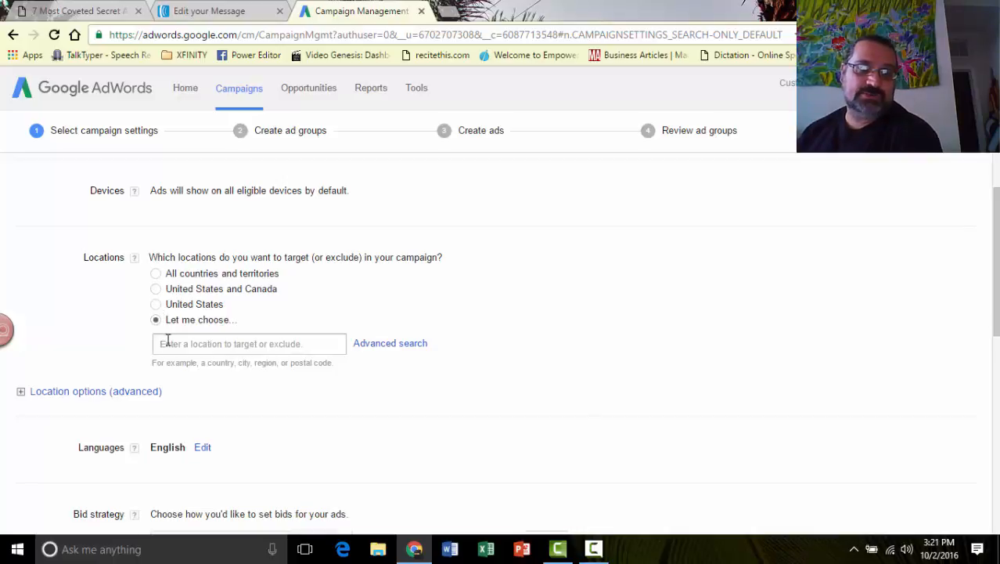
pyautogui.click(167, 342)
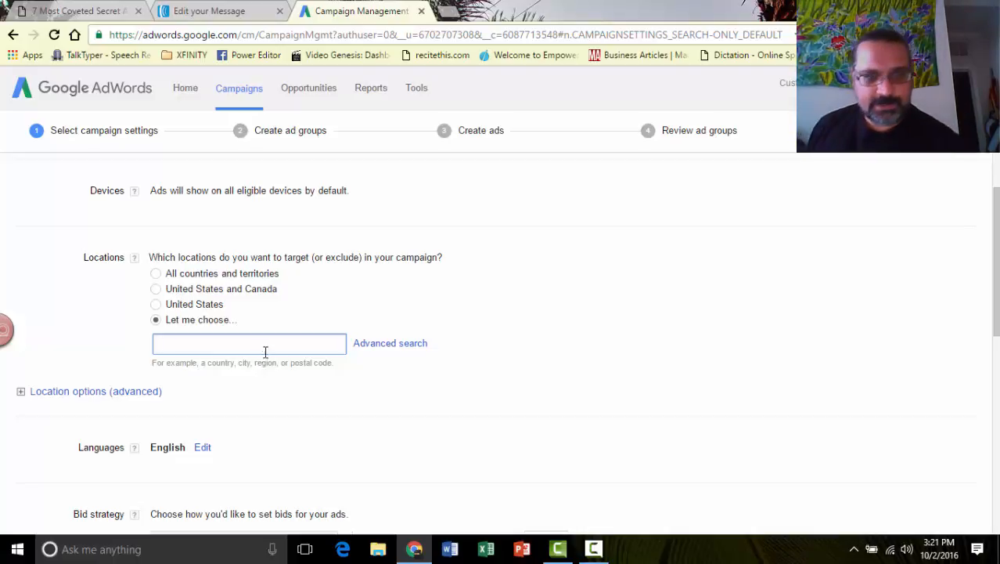
pyautogui.click(398, 344)
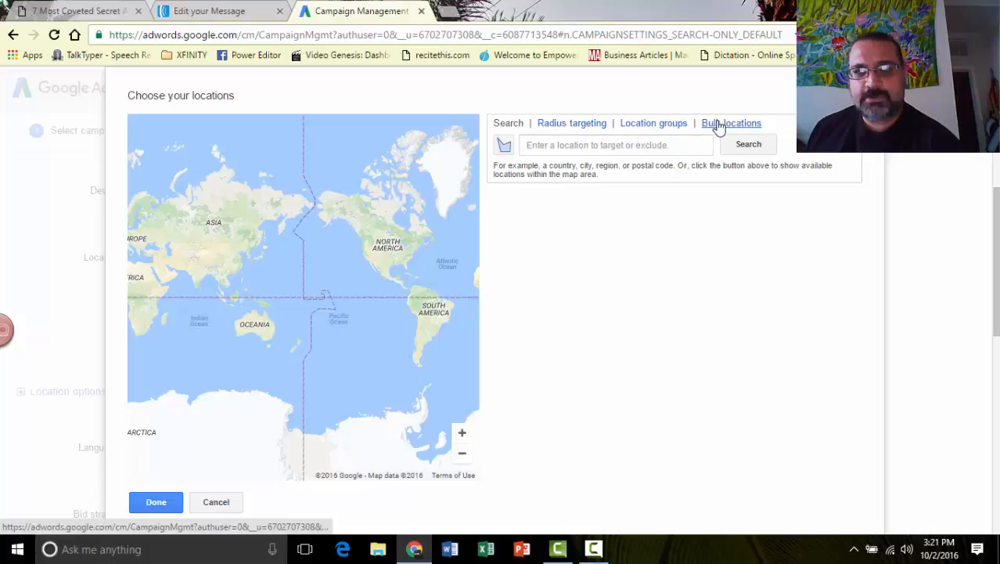
# Search for postal code 78729 and add the Texas match as a targeted location
pyautogui.click(553, 145)
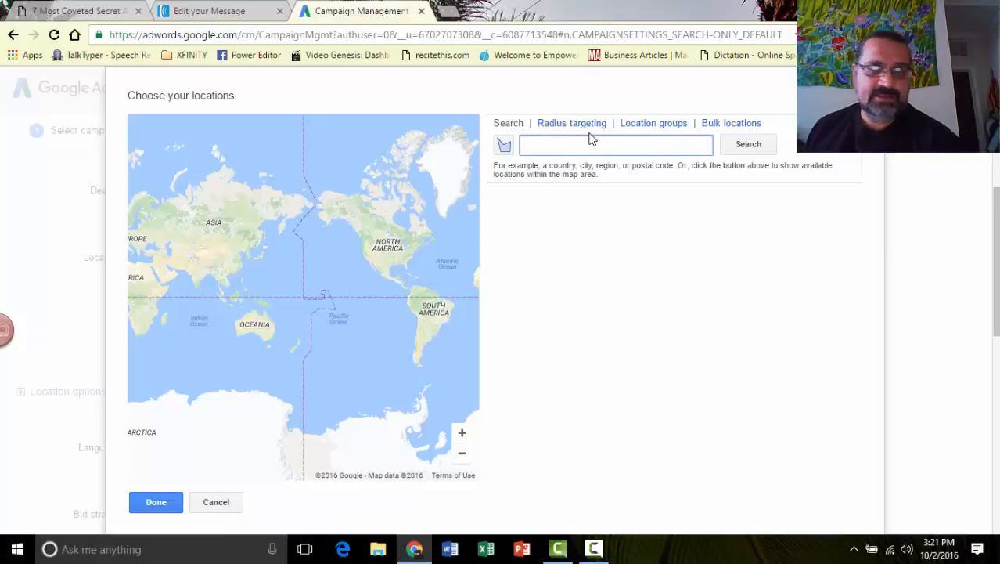
pyautogui.write('78729')
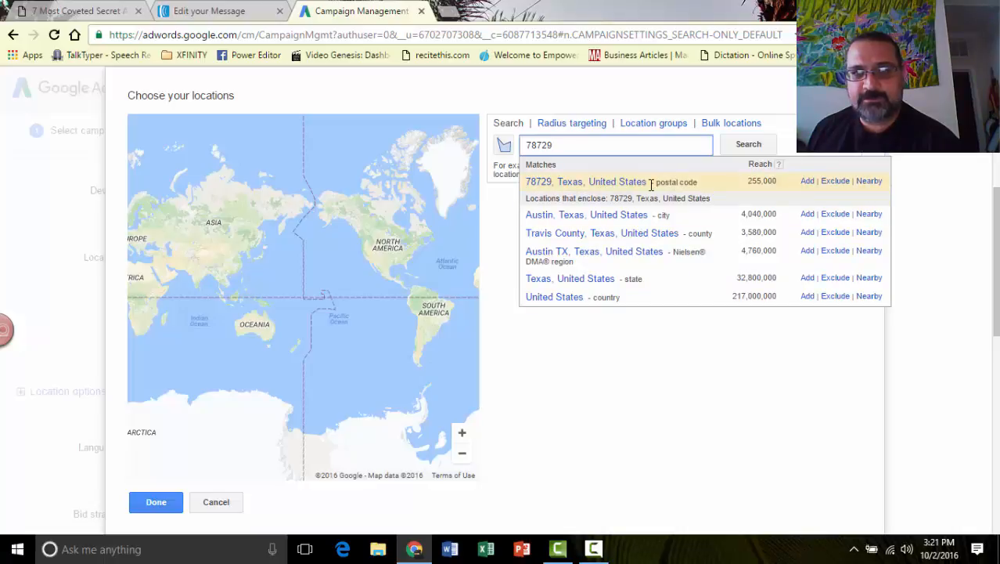
pyautogui.click(807, 182)
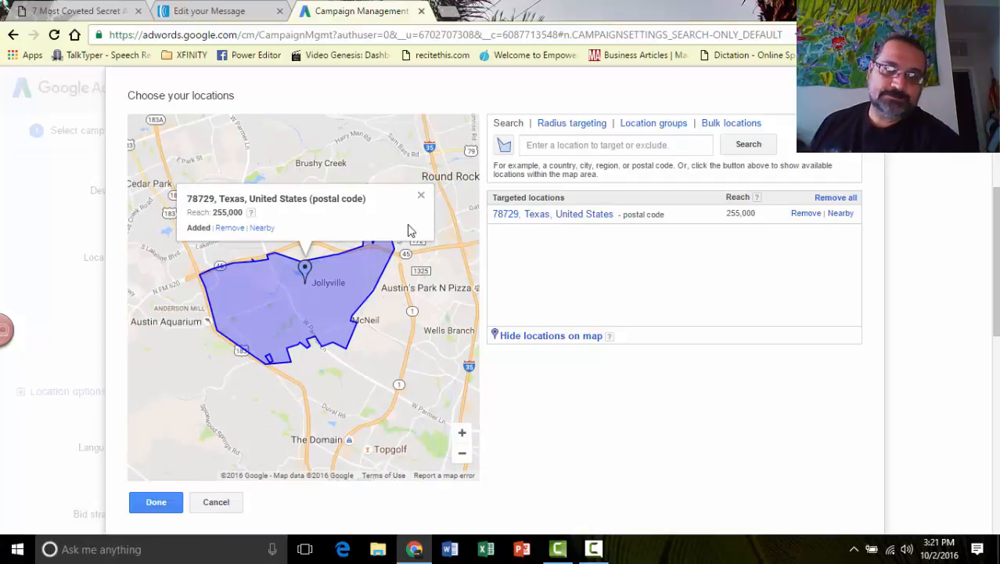
pyautogui.click(420, 197)
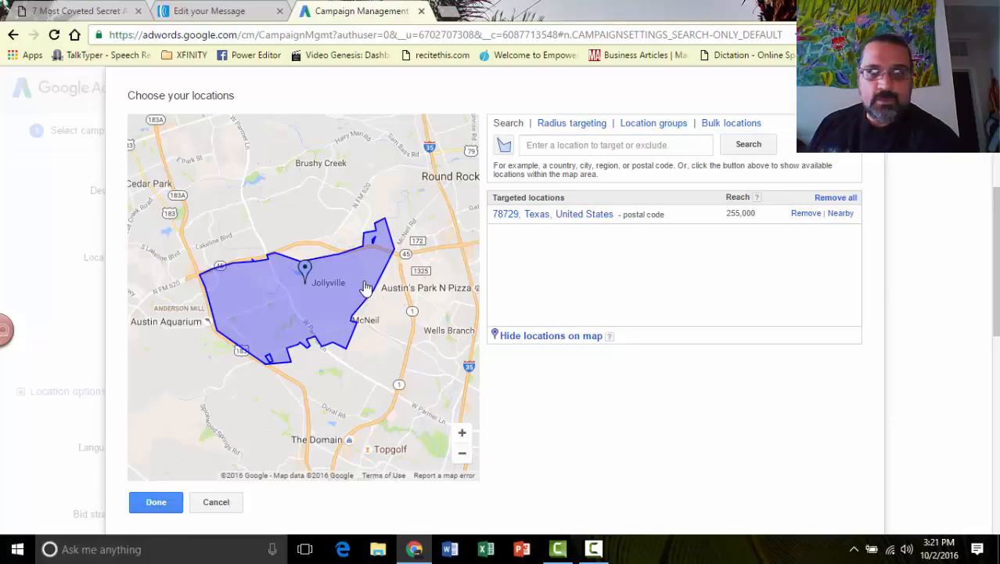
# List the locations near the 78729 postal code and preview the TX-10 congressional district on the map
pyautogui.click(841, 213)
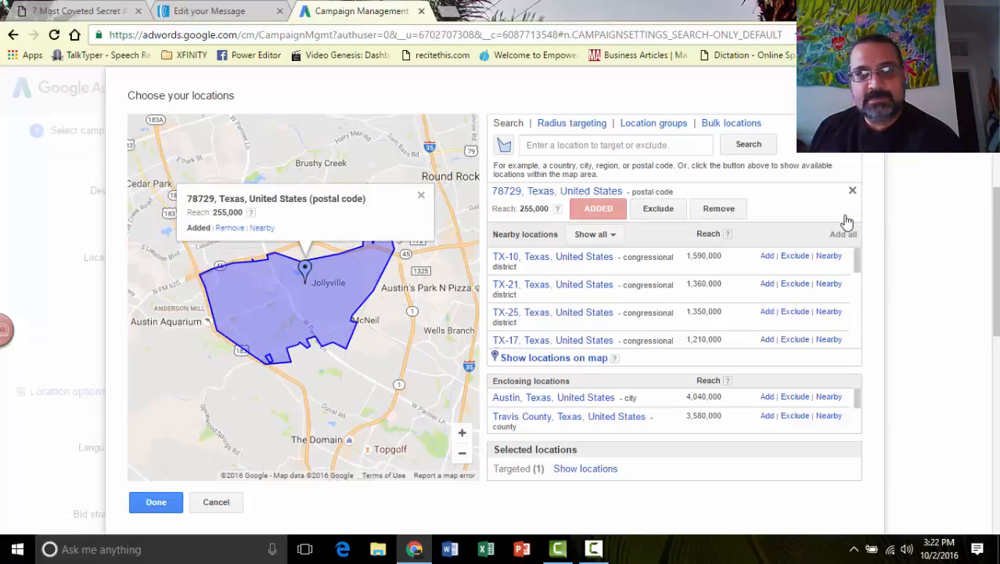
pyautogui.click(588, 267)
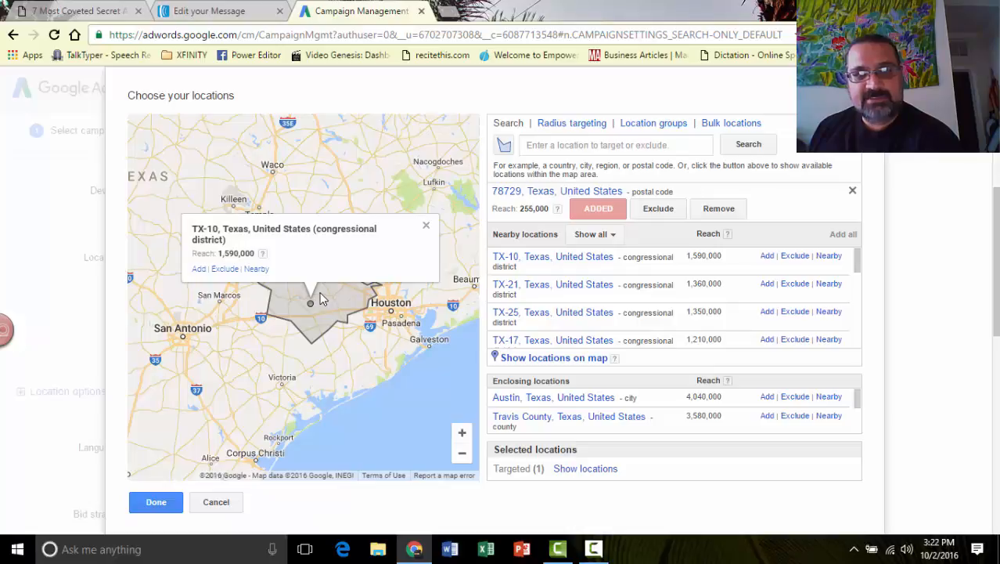
pyautogui.click(426, 228)
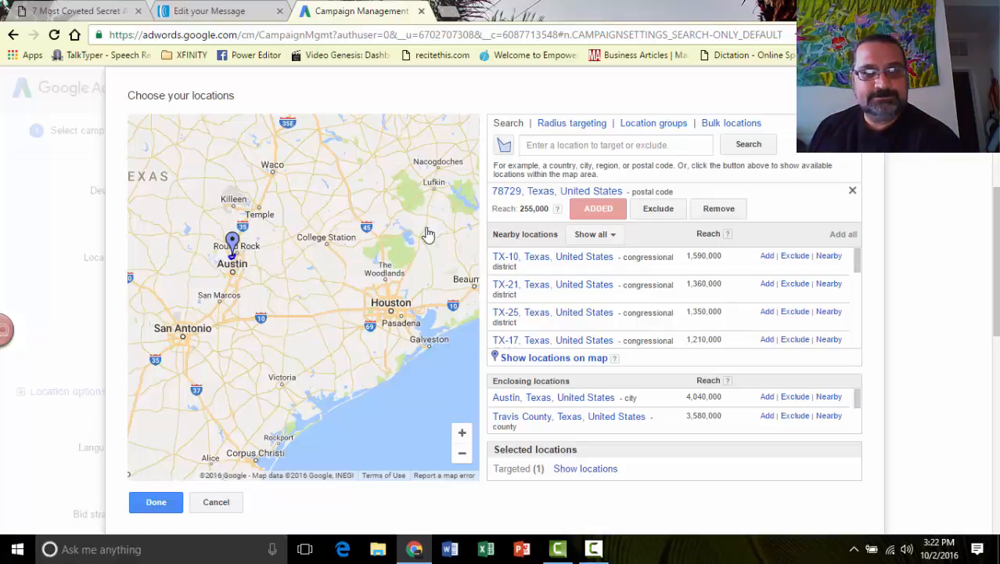
# Examine the region around Austin and the outline of the targeted 78729 postal code on the map
pyautogui.moveTo(238, 268); pyautogui.dragTo(374, 301)
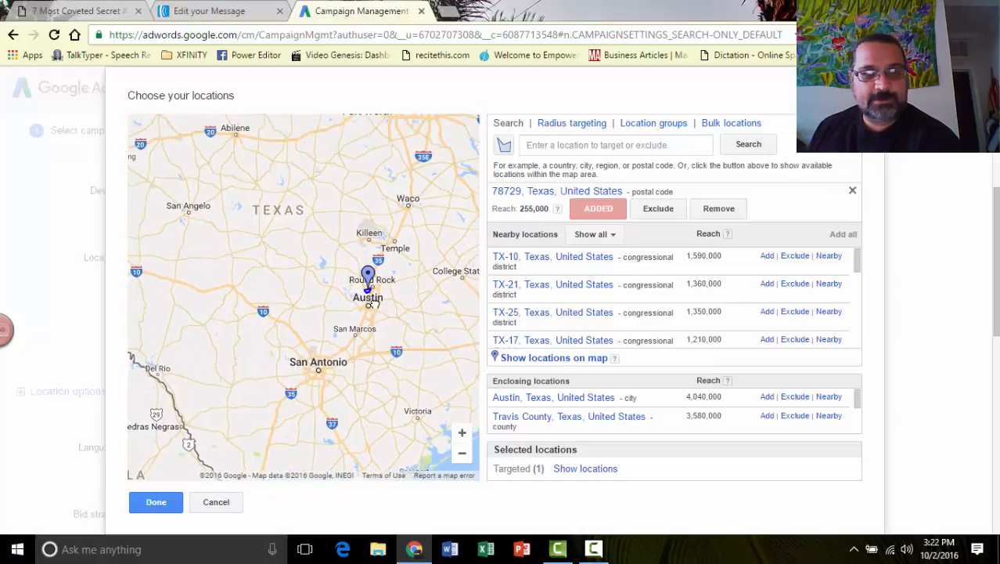
pyautogui.click(462, 435)
pyautogui.click(462, 438)
pyautogui.click(461, 438)
pyautogui.moveTo(344, 342); pyautogui.dragTo(192, 335)
pyautogui.moveTo(298, 336); pyautogui.dragTo(164, 344)
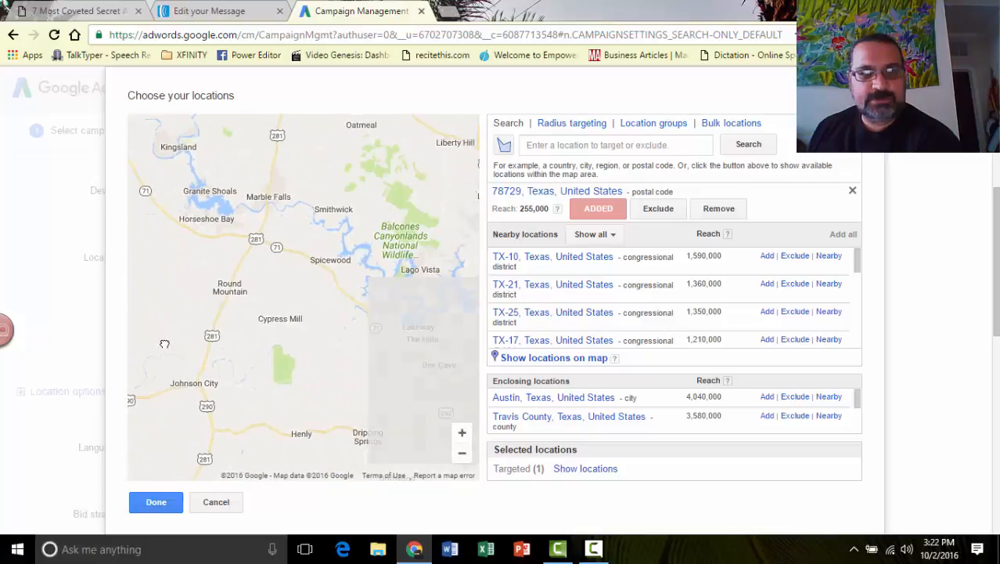
pyautogui.click(462, 455)
pyautogui.click(462, 454)
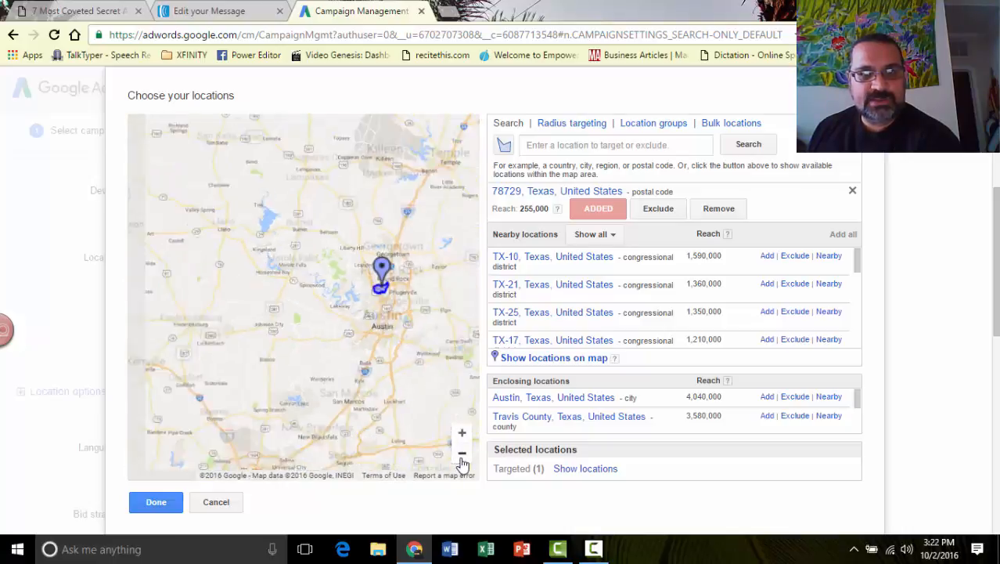
pyautogui.click(537, 193)
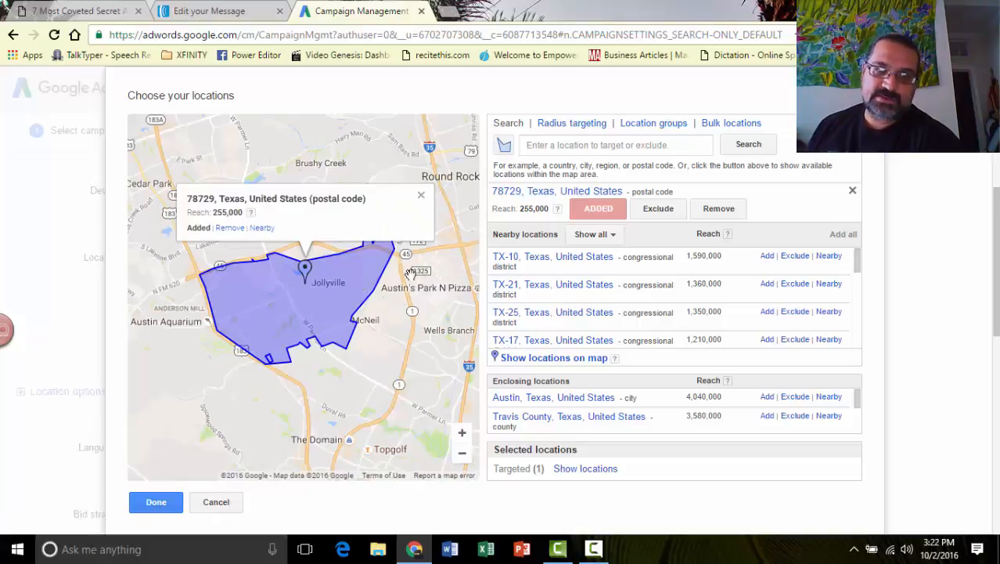
# Add the city of Austin, Texas as a targeted location and check its coverage around postal code 78729 on the map
pyautogui.click(767, 398)
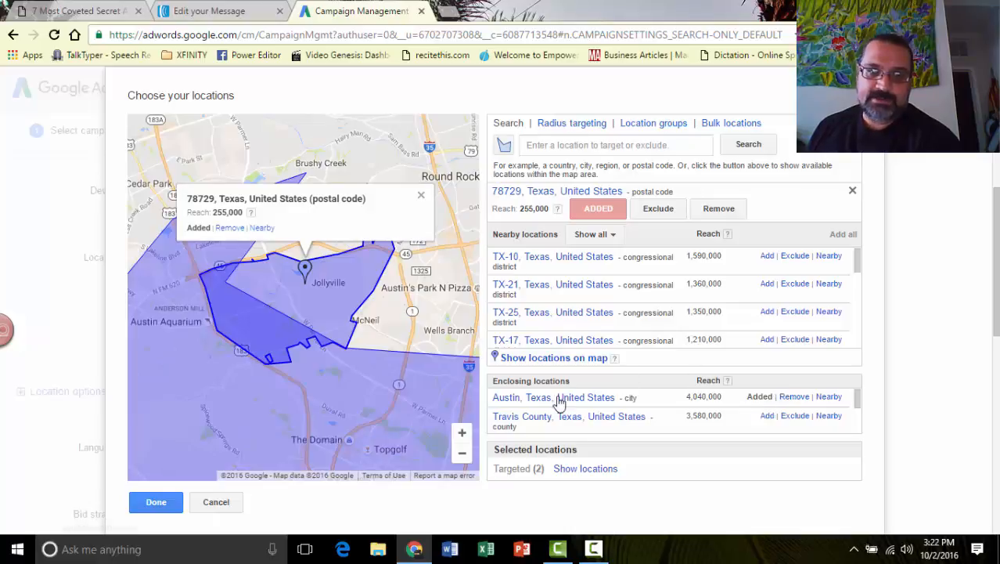
pyautogui.click(462, 454)
pyautogui.click(464, 459)
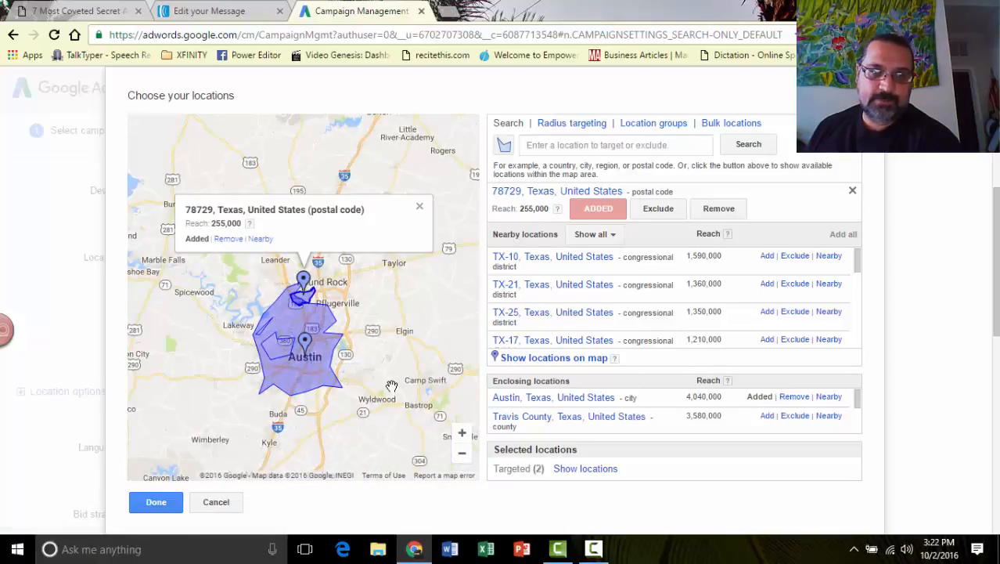
pyautogui.moveTo(374, 385); pyautogui.dragTo(428, 338)
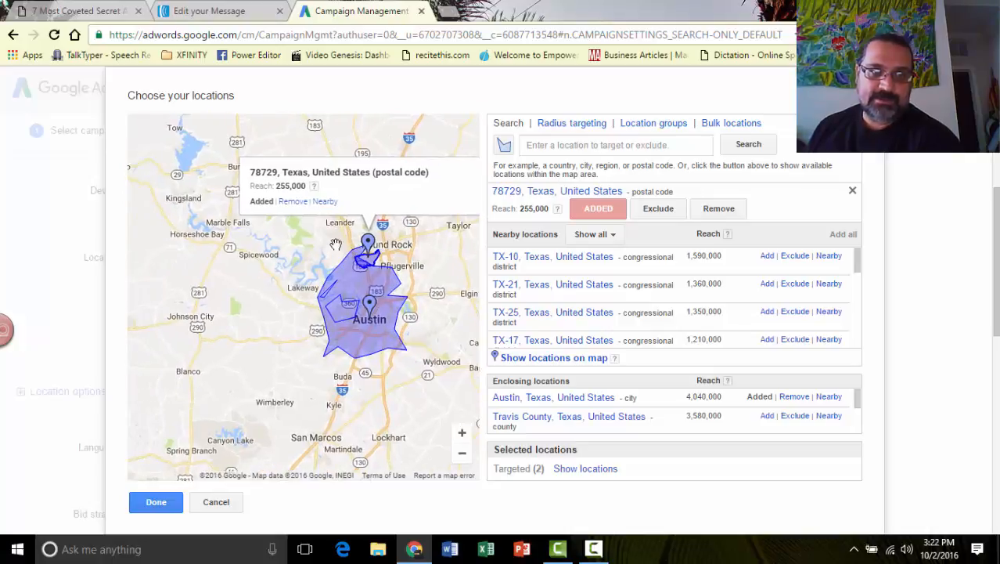
pyautogui.click(325, 202)
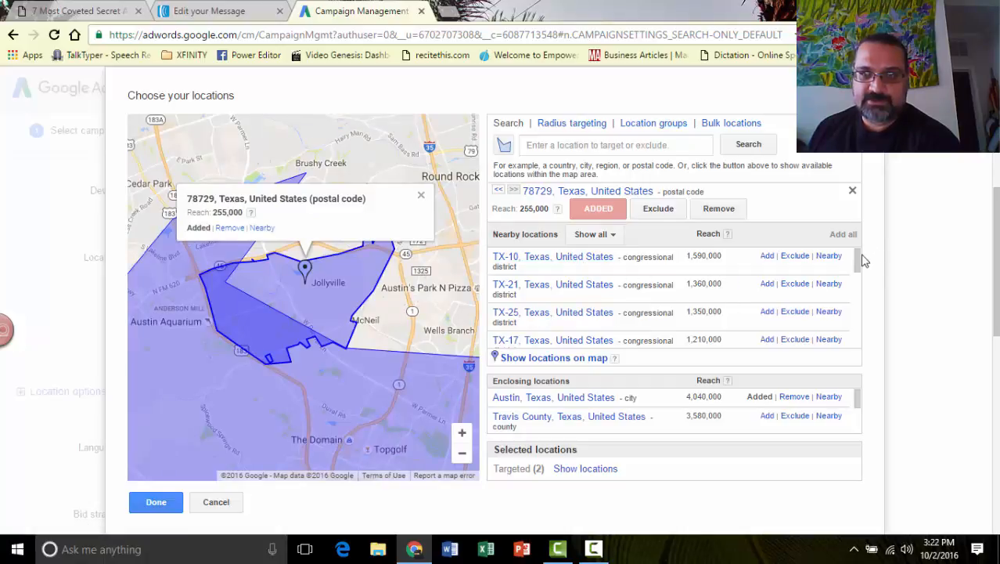
# Review the nearby and enclosing locations listed for postal code 78729, down to the state and country entries
pyautogui.scroll(-2, 862, 274)
pyautogui.scroll(-1, 858, 407)
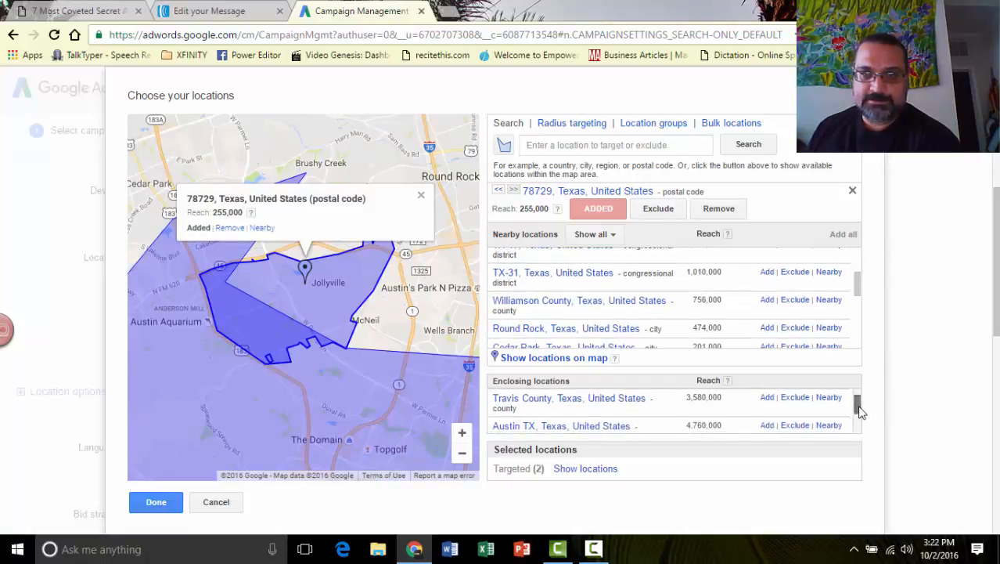
pyautogui.scroll(-2, 859, 411)
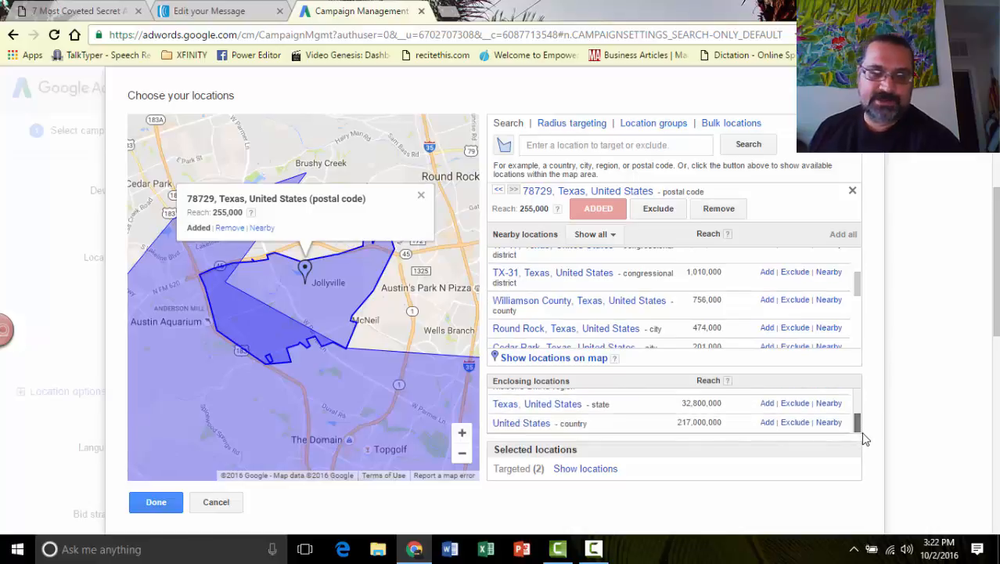
pyautogui.moveTo(859, 427); pyautogui.dragTo(867, 379)
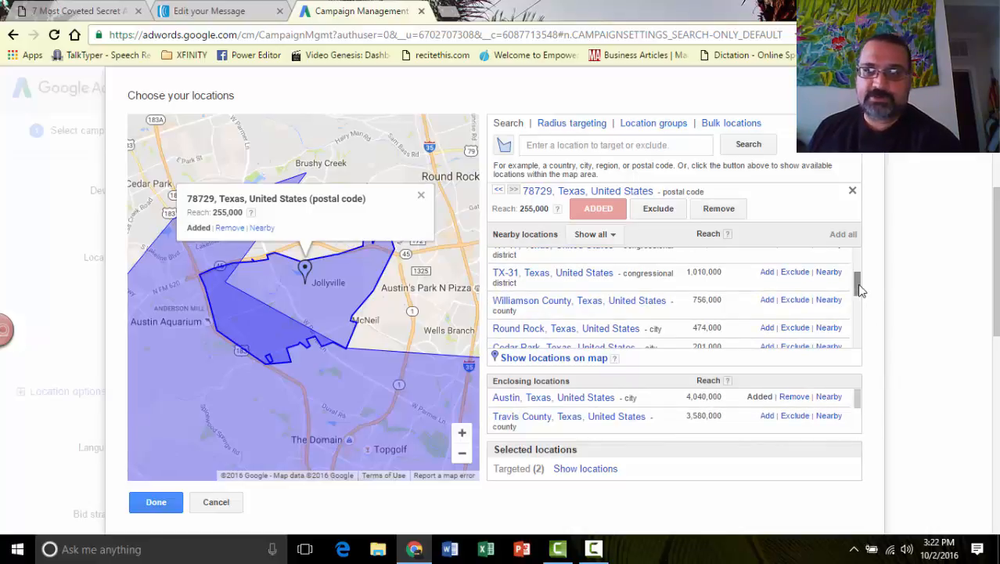
pyautogui.moveTo(857, 285); pyautogui.dragTo(858, 264)
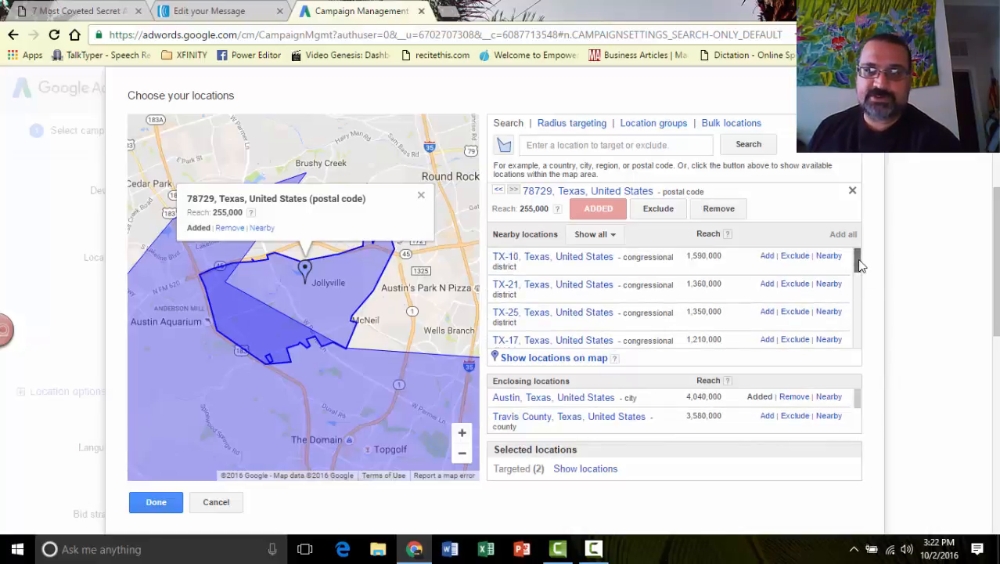
# Use radius targeting to find "austin airport" with a 20-mile radius and add the resulting area as a targeted location
pyautogui.click(579, 144)
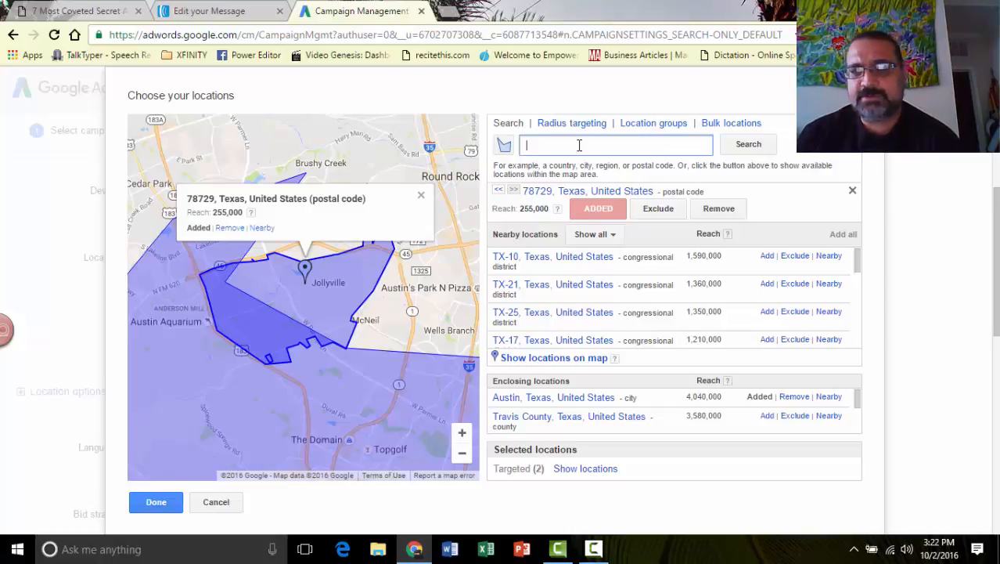
pyautogui.click(583, 123)
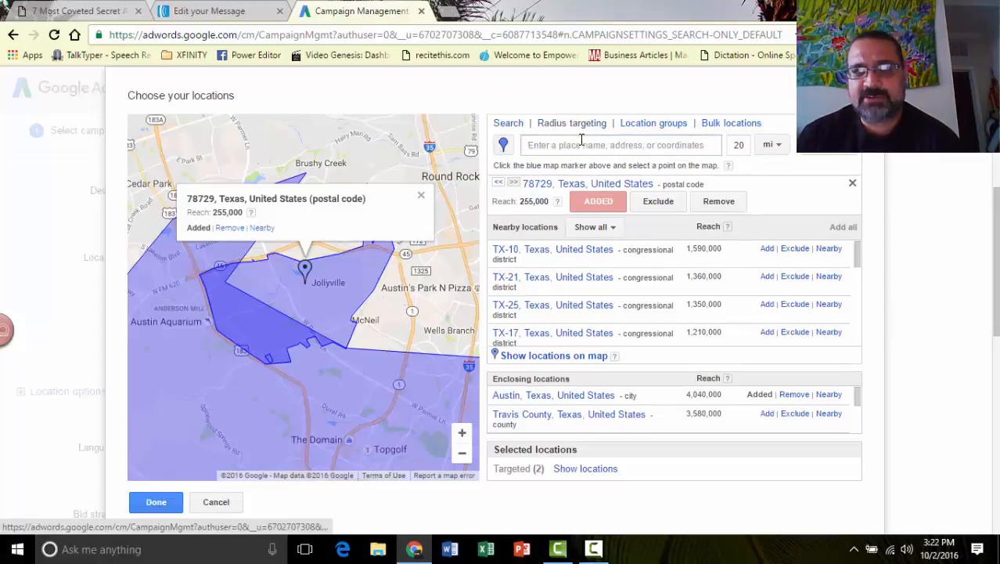
pyautogui.click(582, 149)
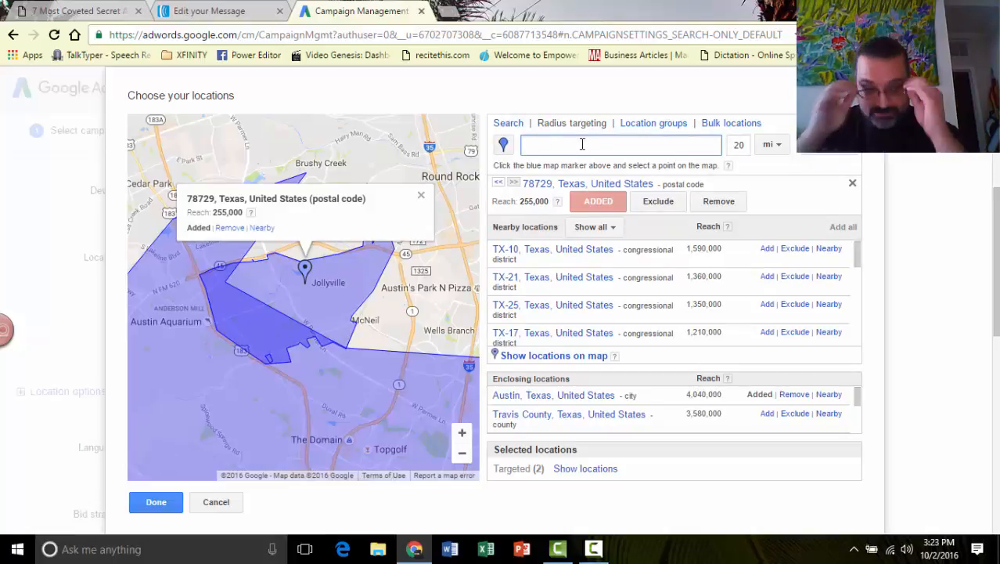
pyautogui.write('aust')
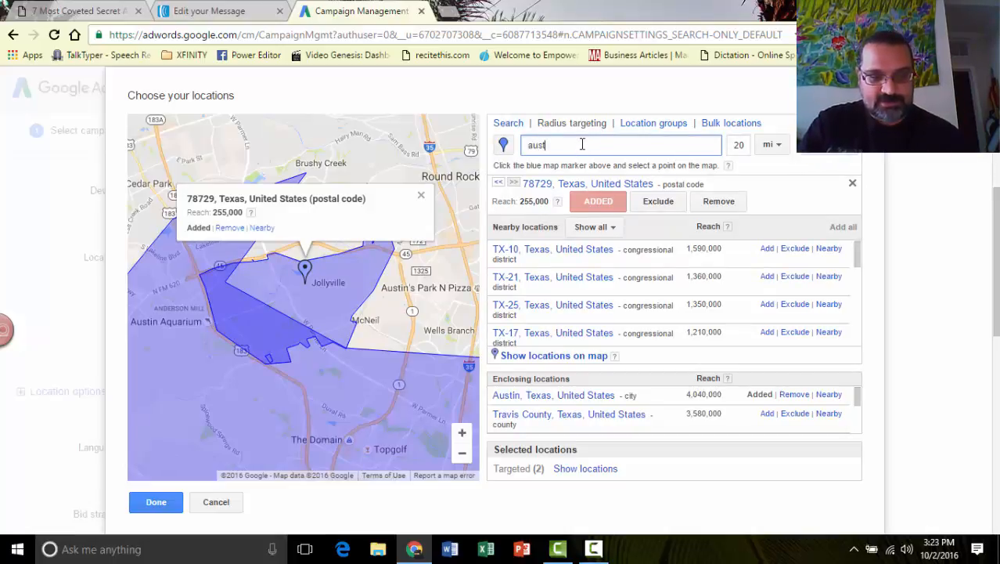
pyautogui.write('in airports')
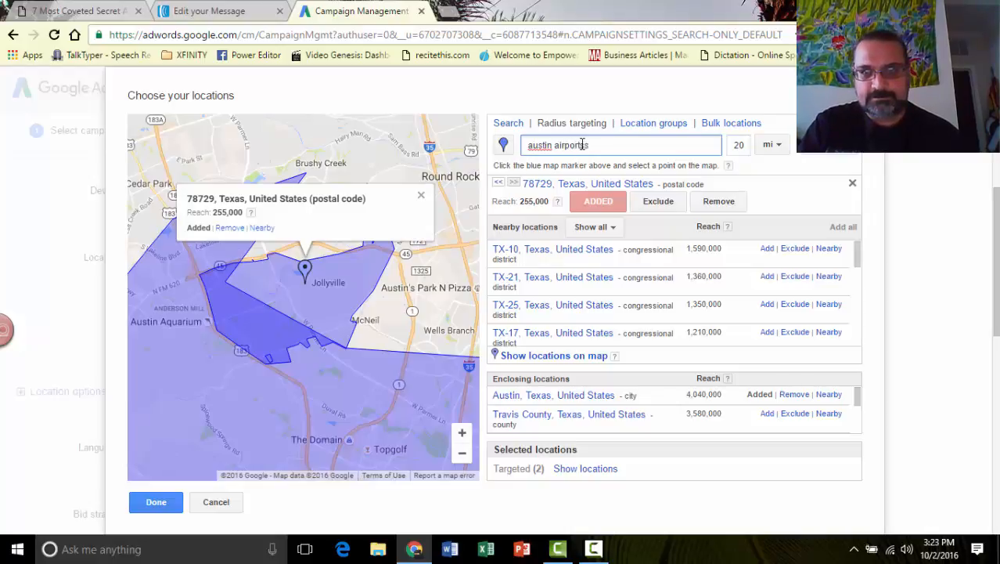
pyautogui.press('BackSpace')
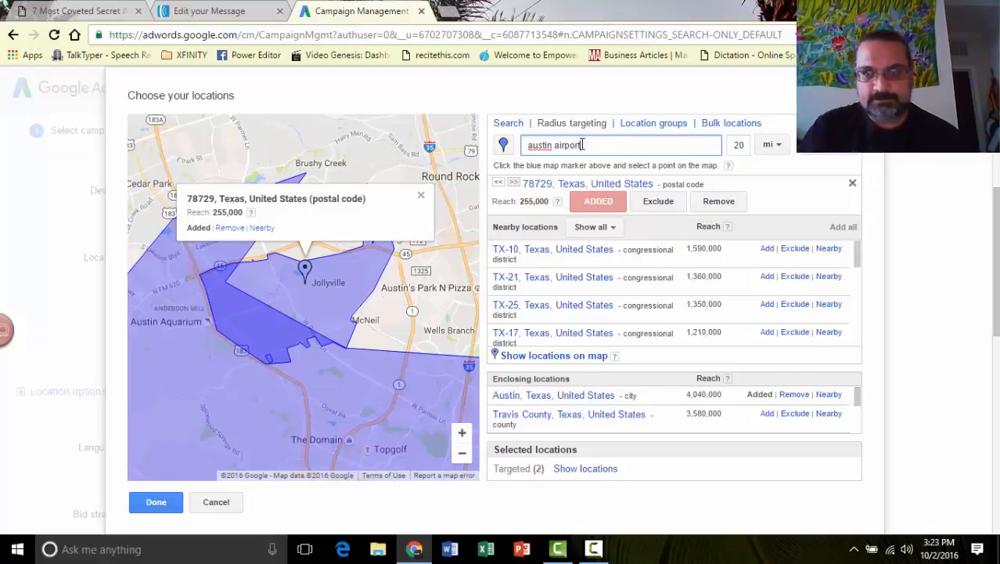
pyautogui.click(806, 151)
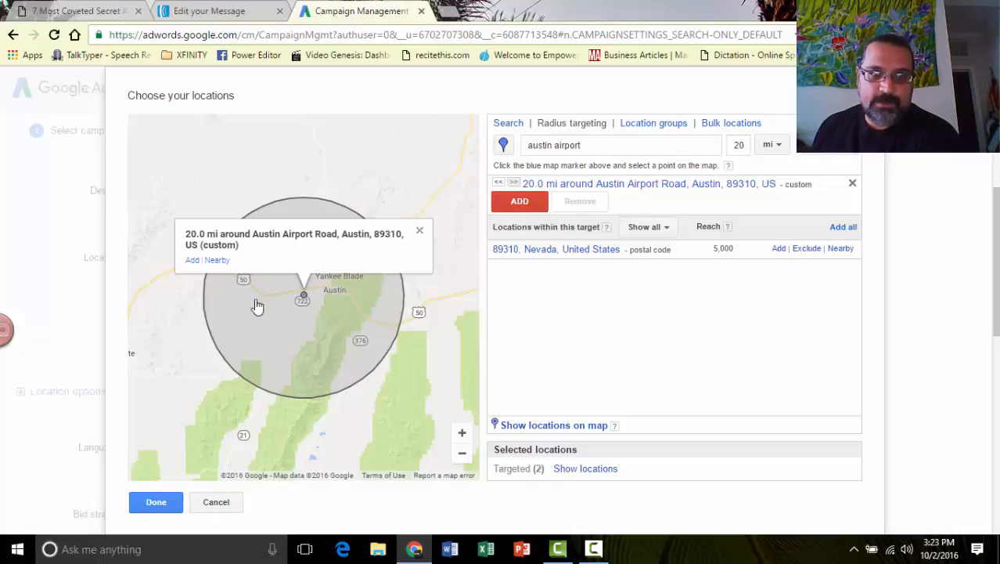
pyautogui.click(192, 260)
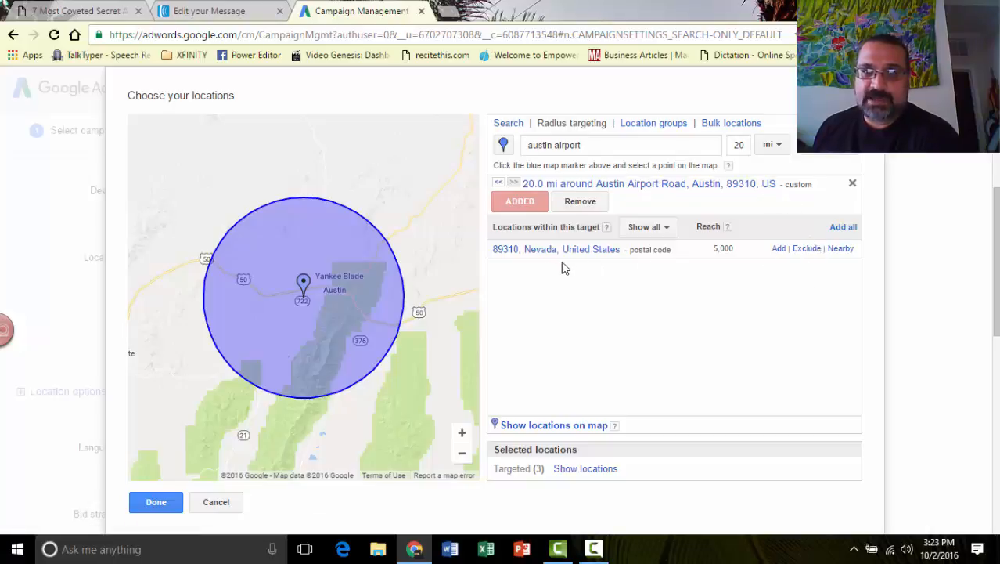
# Exclude postal code 89310, Nevada, and remove the 20-mile radius target around Austin Airport Road
pyautogui.click(802, 252)
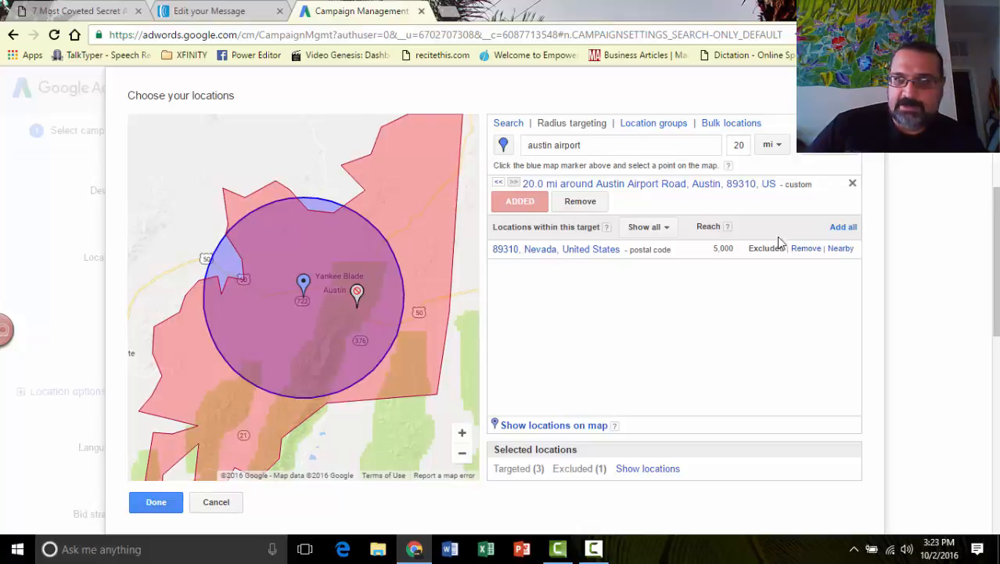
pyautogui.click(580, 201)
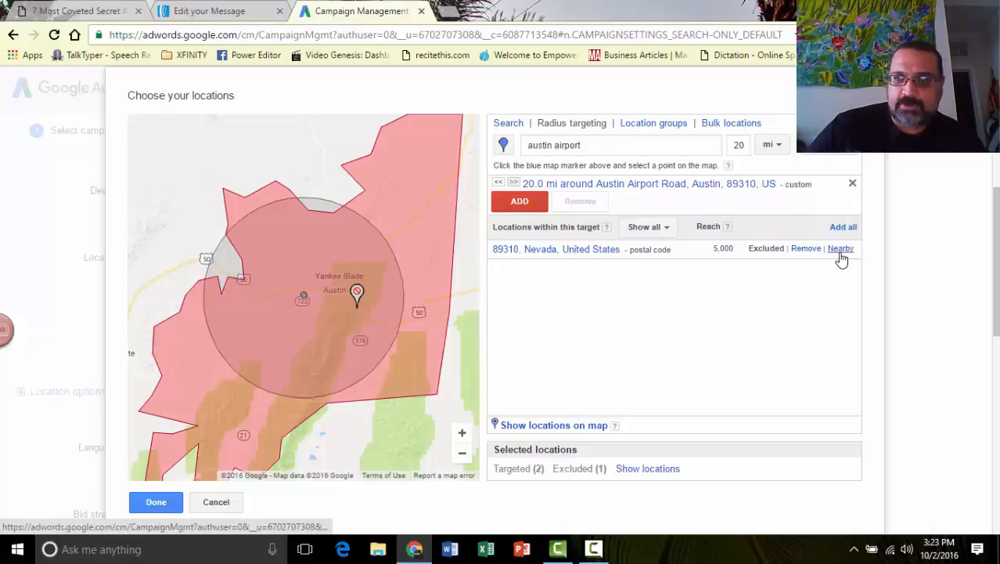
pyautogui.click(853, 185)
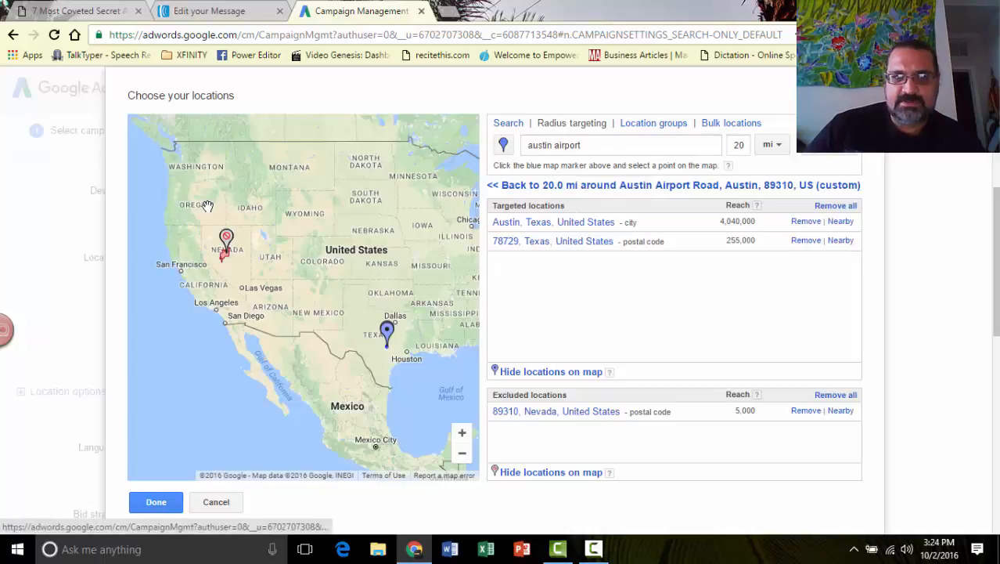
# Add a demographics location group targeting the top 10% household income tier within Austin, Texas, United States
pyautogui.click(663, 125)
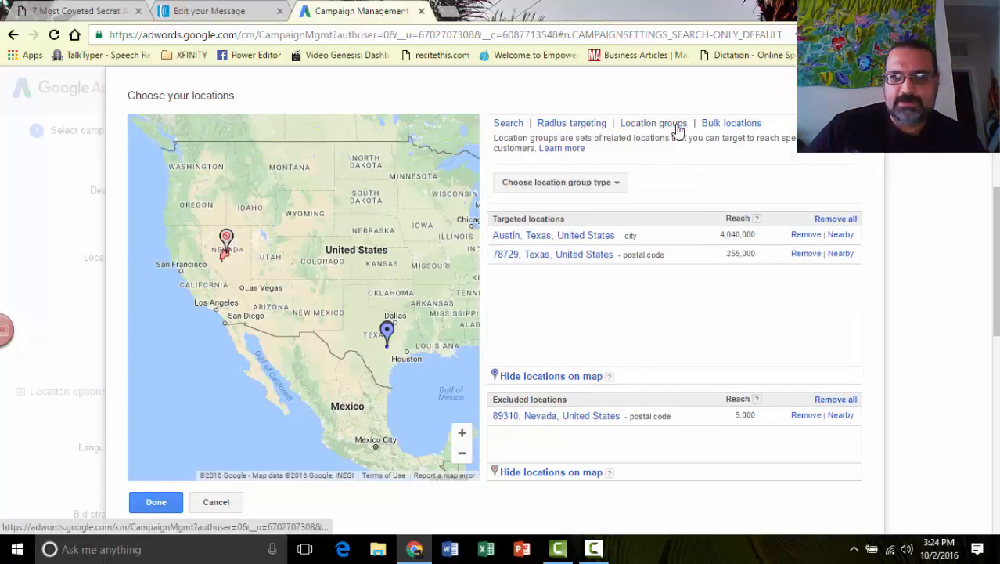
pyautogui.click(612, 185)
pyautogui.click(537, 225)
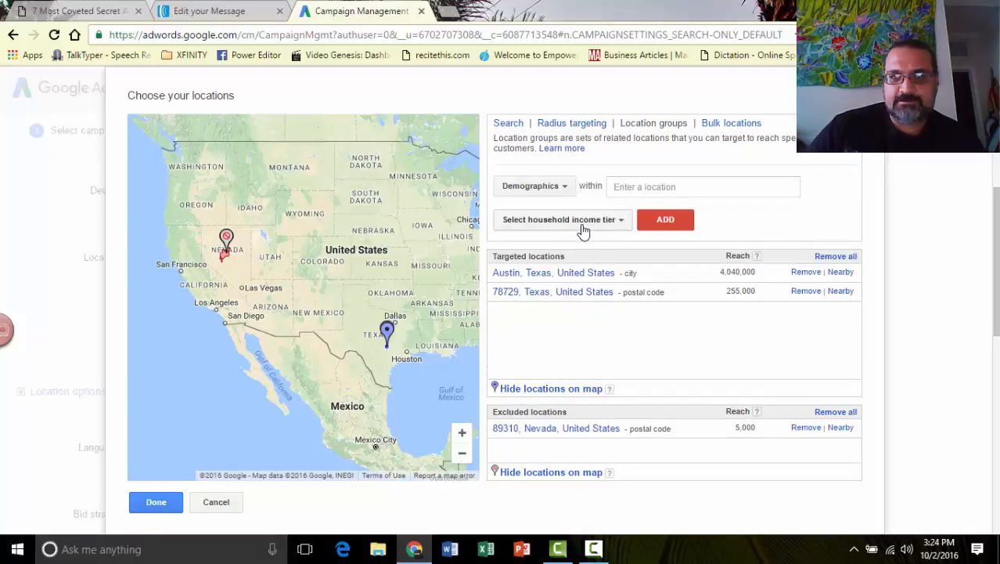
pyautogui.click(581, 224)
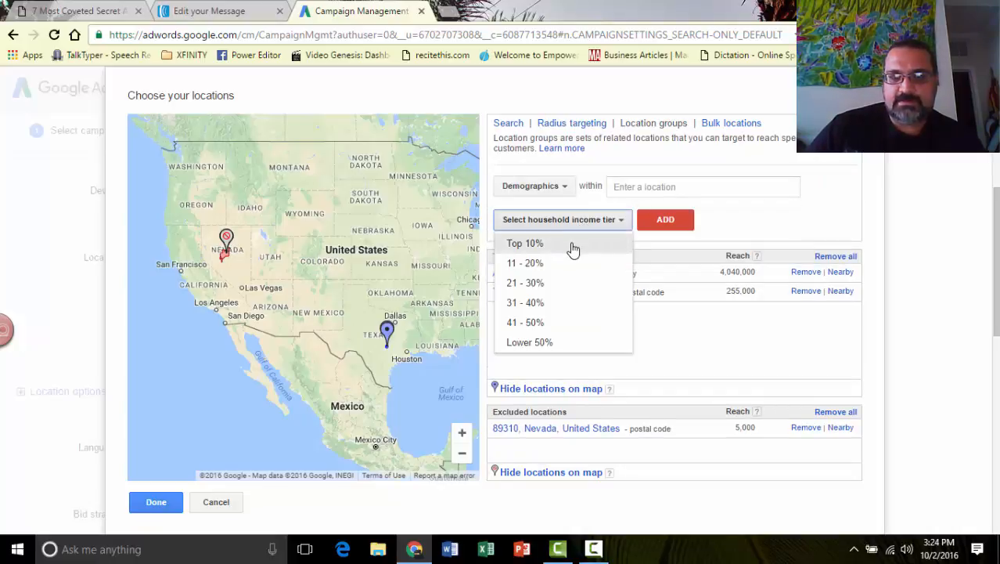
pyautogui.click(570, 244)
pyautogui.click(645, 188)
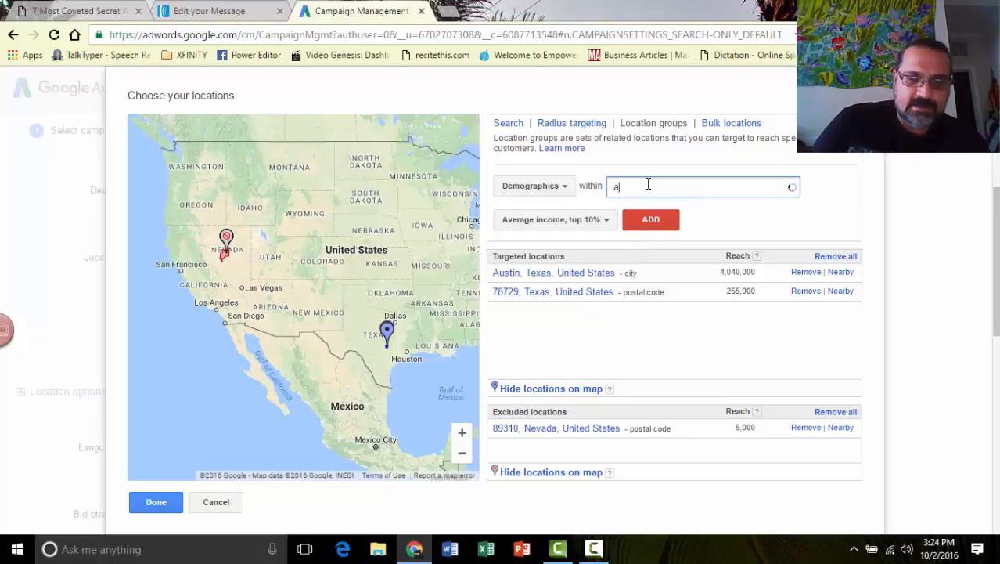
pyautogui.write('austin')
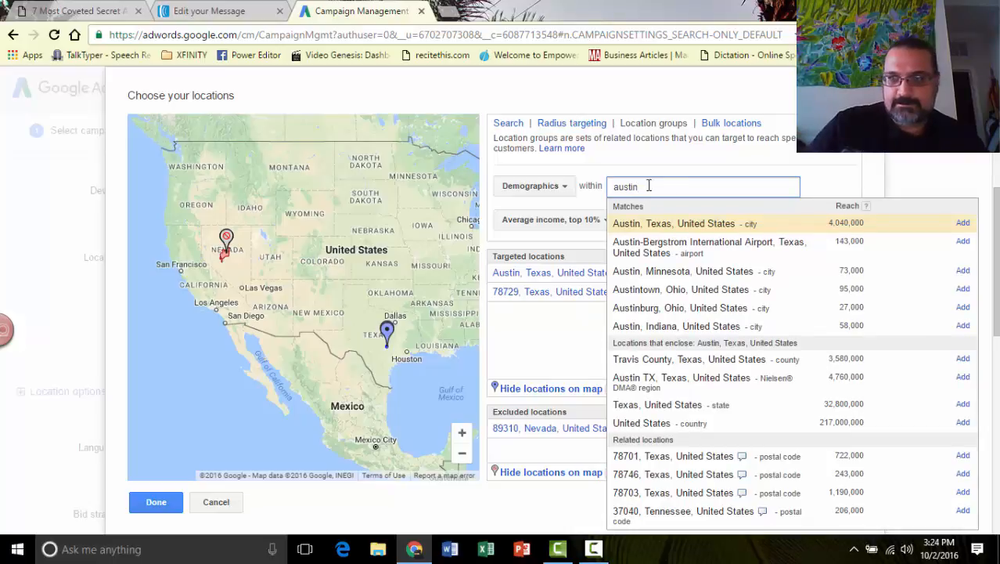
pyautogui.click(966, 225)
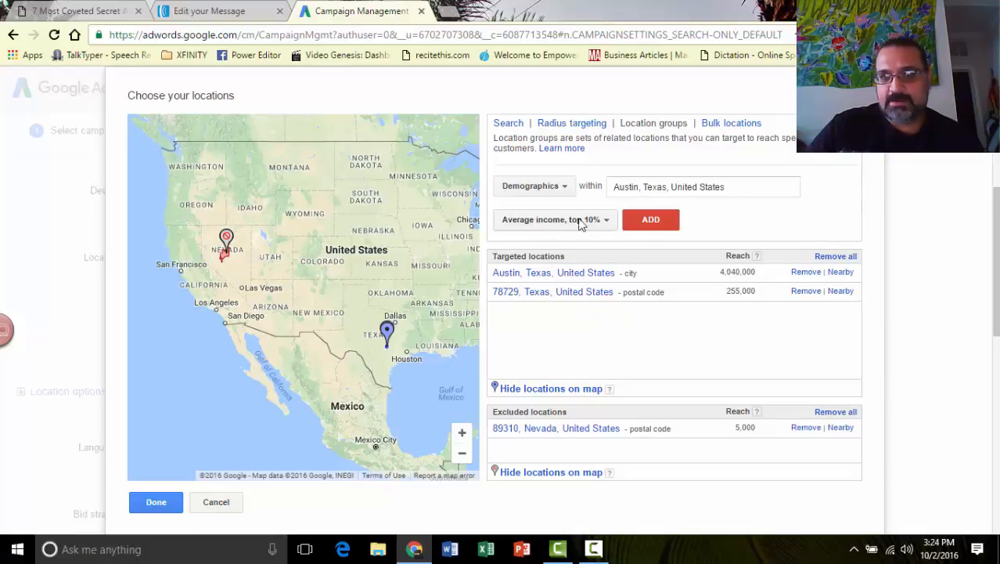
pyautogui.click(652, 223)
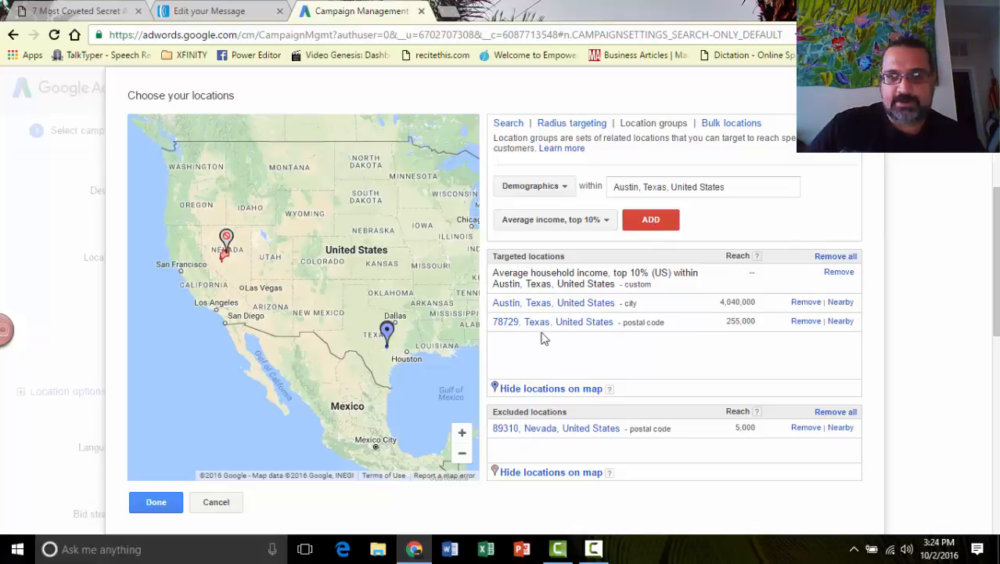
# Show Austin, Texas on the map and remove both the city and postal code 78729 from the targeted locations
pyautogui.click(537, 307)
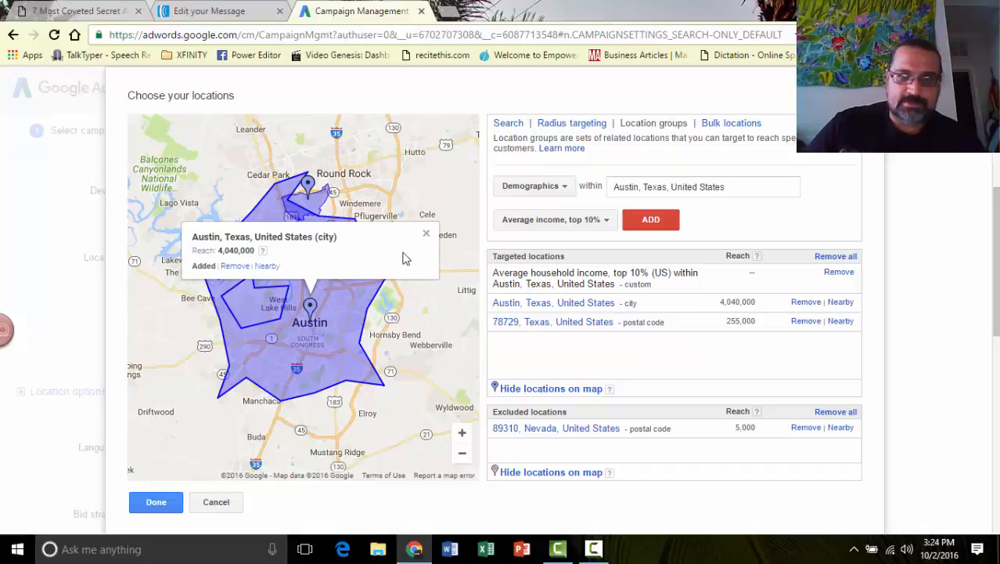
pyautogui.click(800, 307)
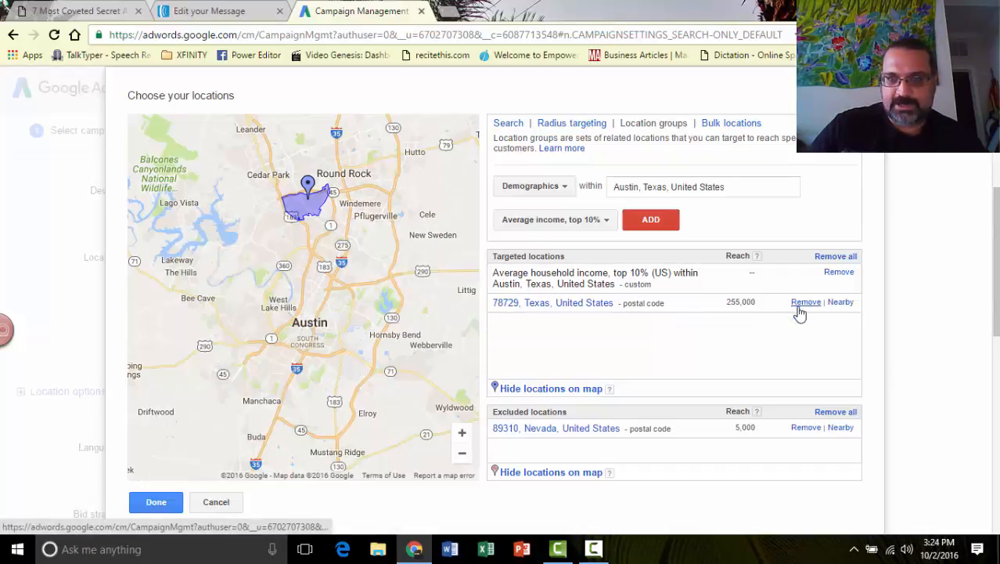
pyautogui.click(805, 302)
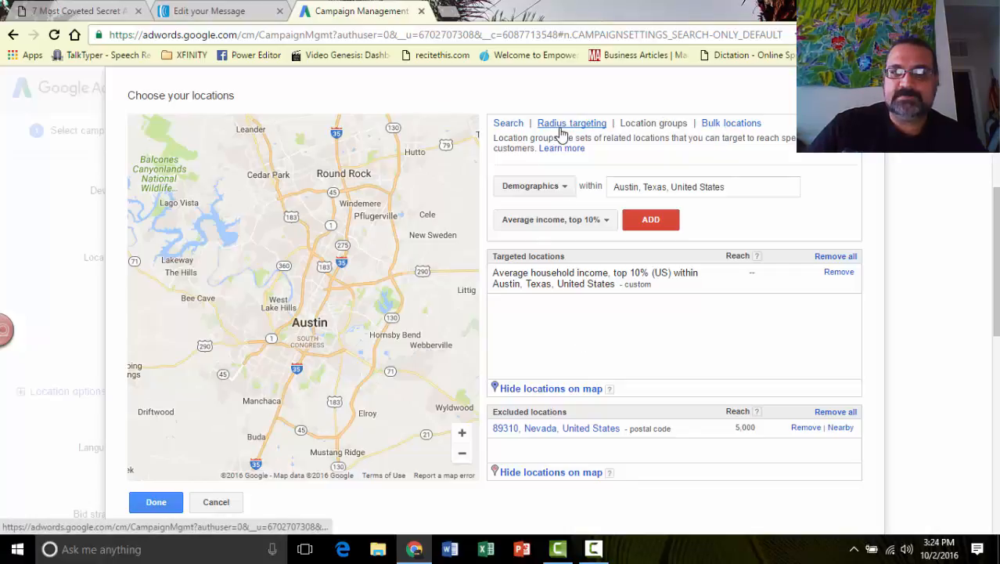
# Search for "austin", add the city of Austin, Texas as a targeted location, and dismiss its map callout
pyautogui.click(515, 126)
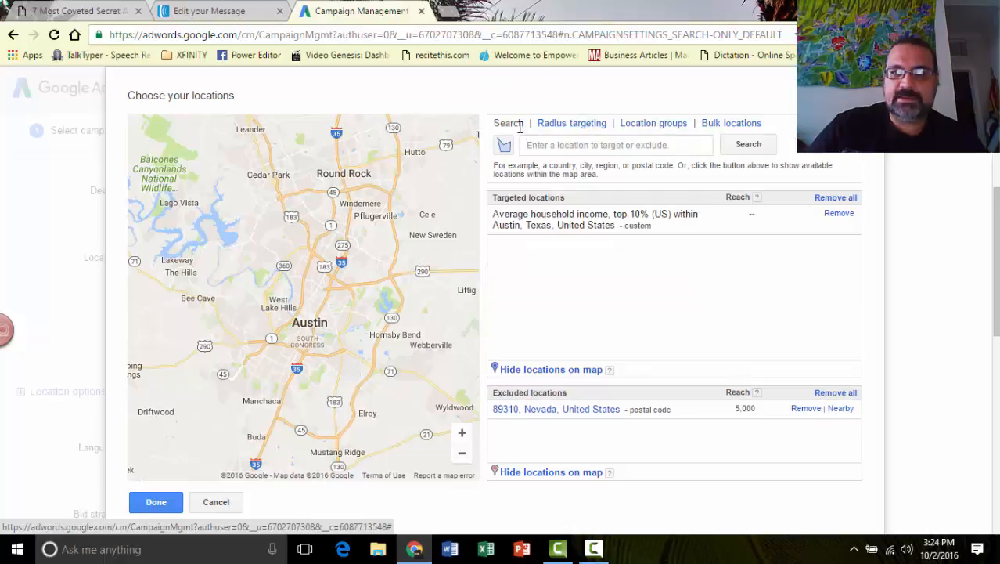
pyautogui.click(564, 148)
pyautogui.write('austin')
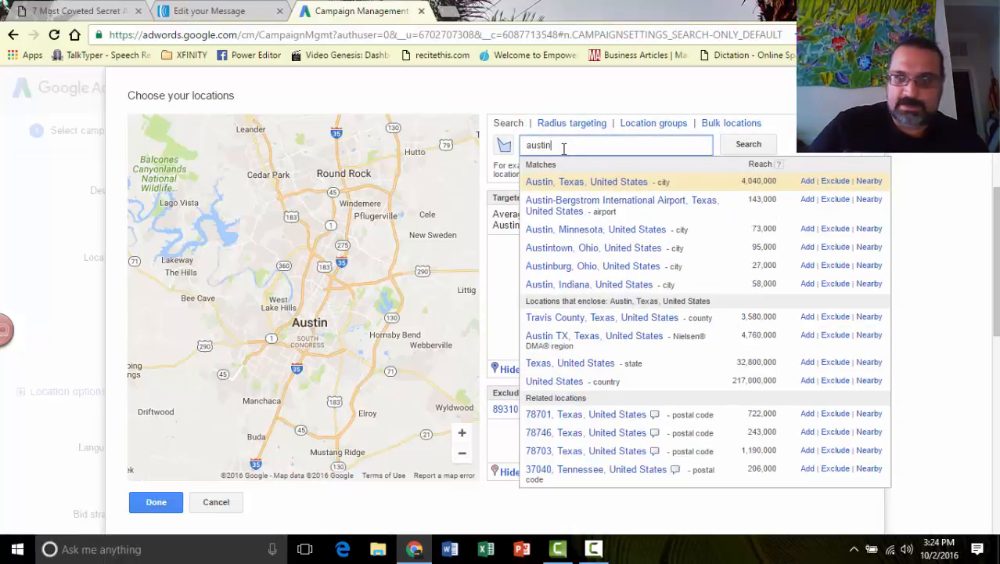
pyautogui.click(807, 183)
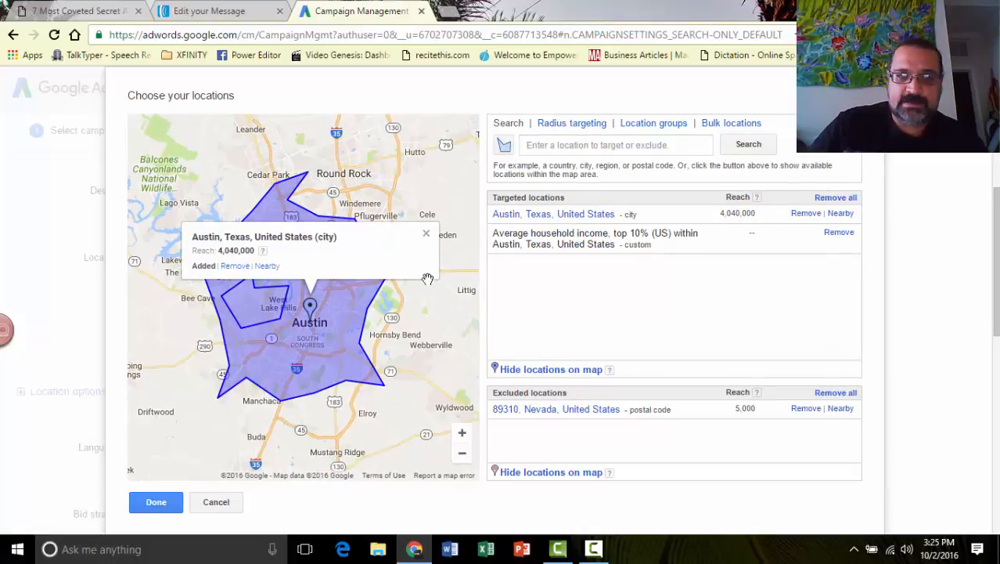
pyautogui.click(426, 235)
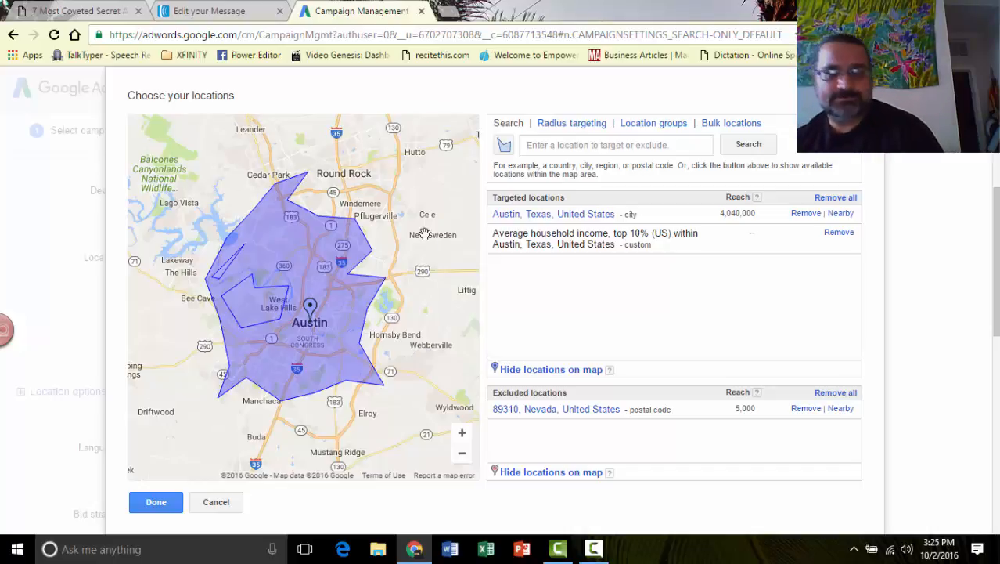
# Apply the chosen locations to the campaign and remove the excluded postal code 89310, Nevada
pyautogui.click(165, 503)
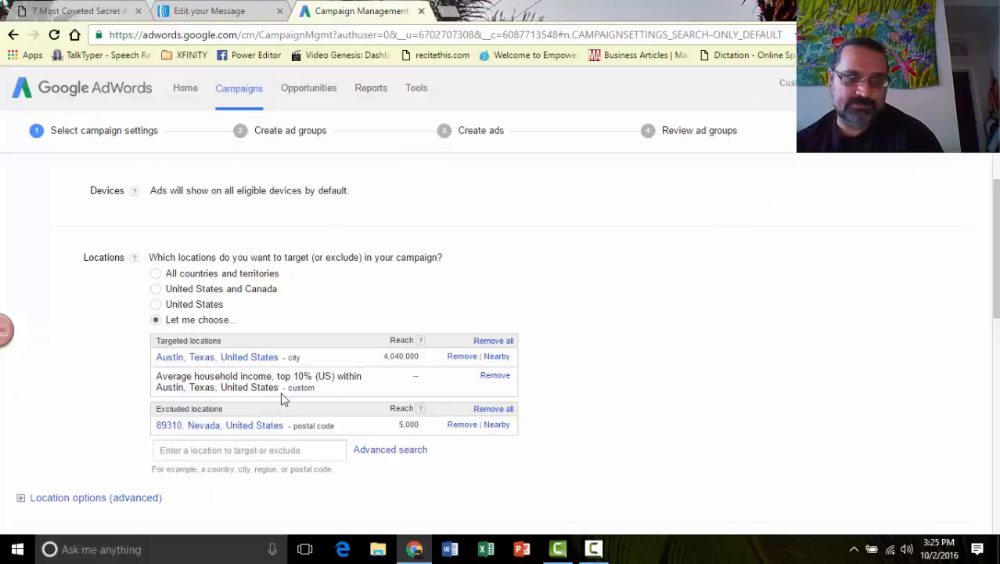
pyautogui.click(470, 426)
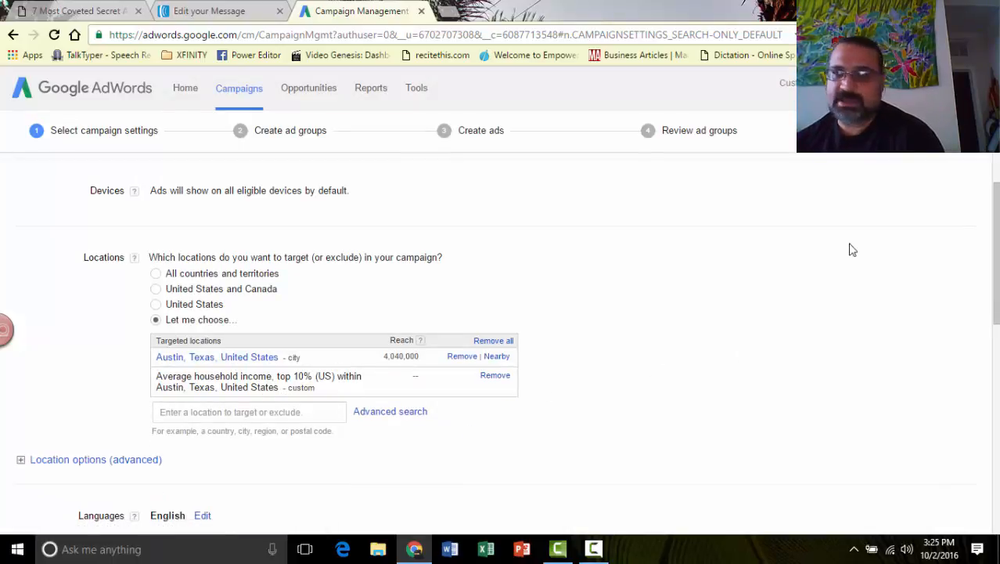
# Search the advanced locations for 78729 and exclude that Texas postal code from the campaign
pyautogui.scroll(-1, 501, 336)
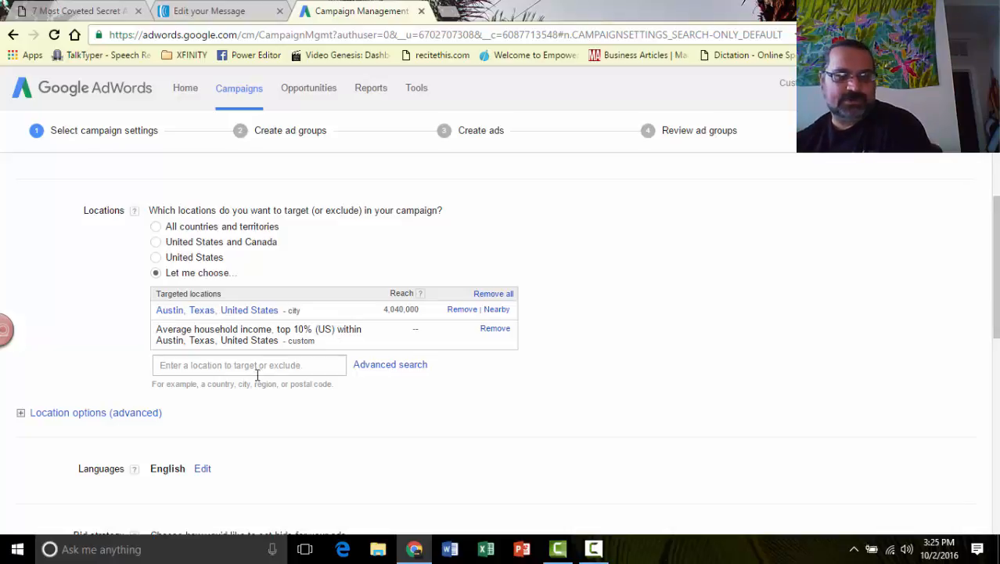
pyautogui.click(377, 365)
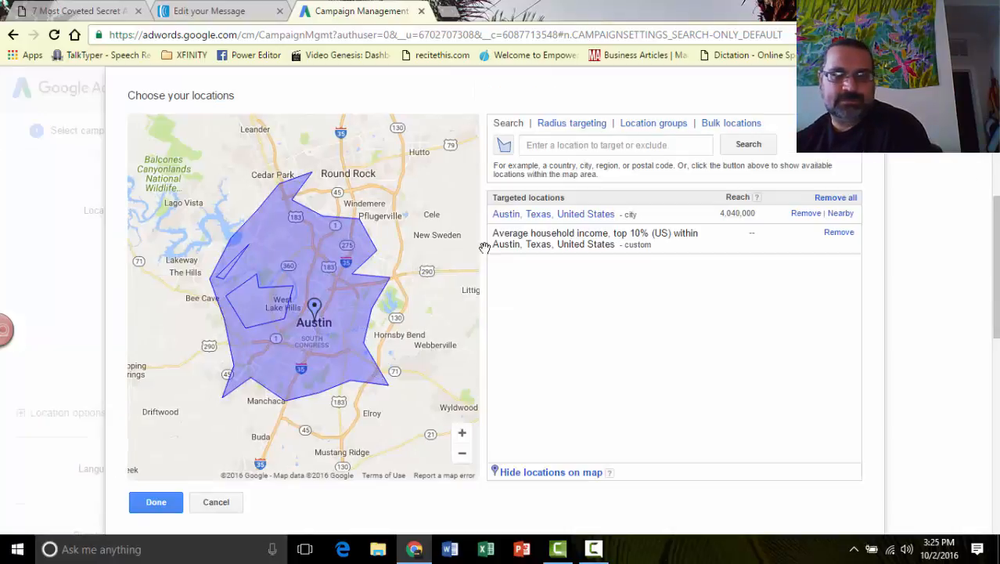
pyautogui.click(599, 142)
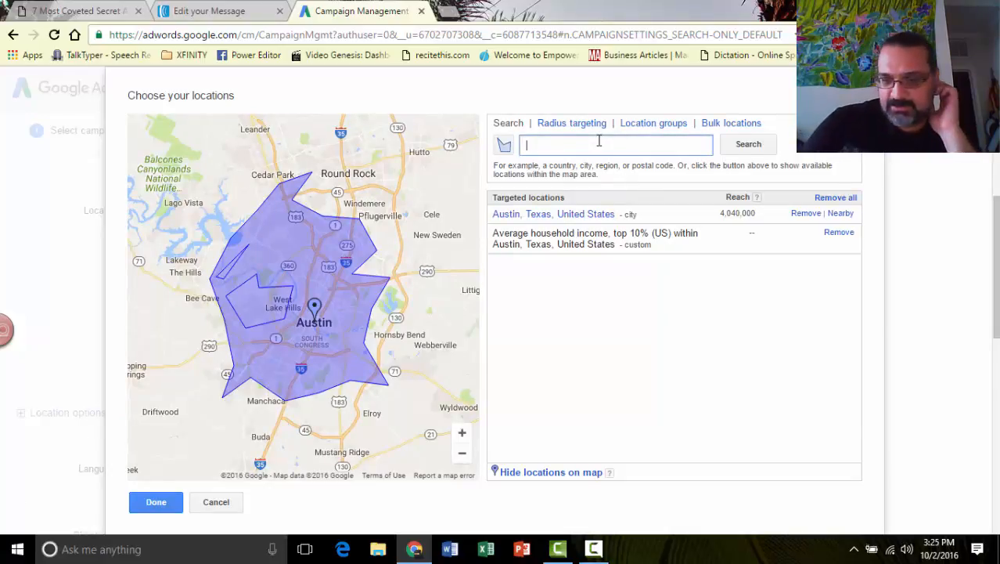
pyautogui.write('78729')
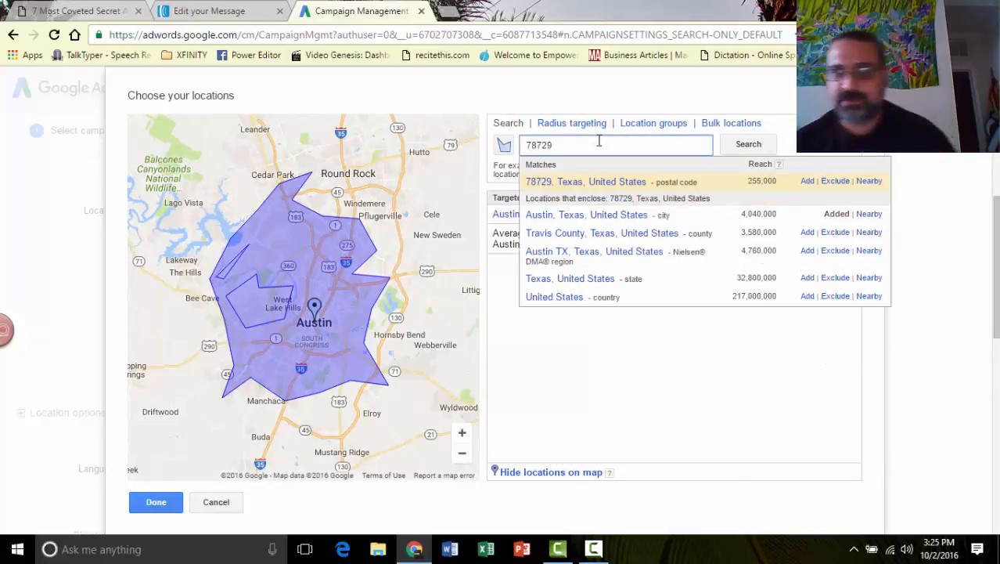
pyautogui.click(842, 181)
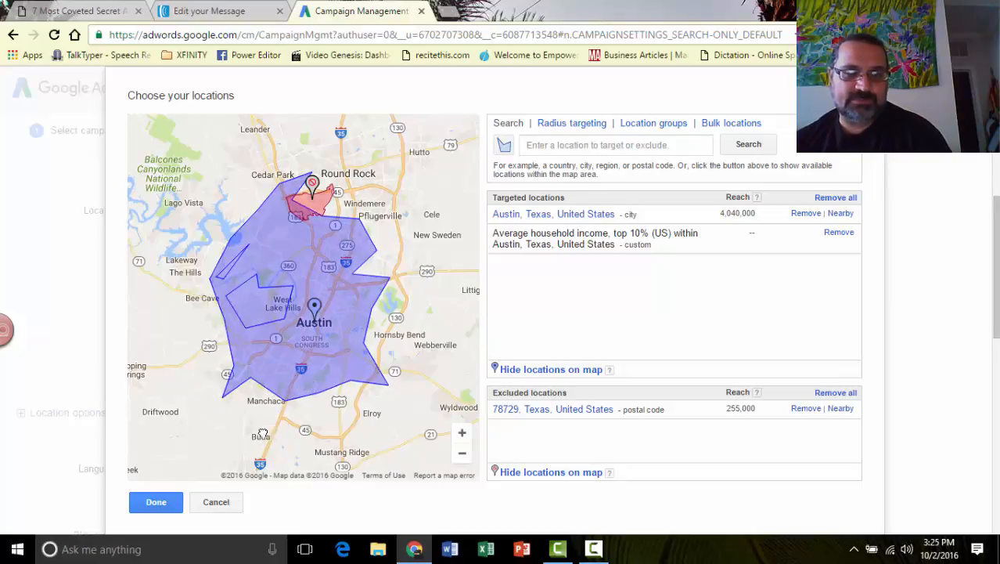
# Search for "west lake hill", exclude the city of West Lake Hills, Texas, and apply the location choices to the campaign
pyautogui.moveTo(294, 403); pyautogui.dragTo(327, 383)
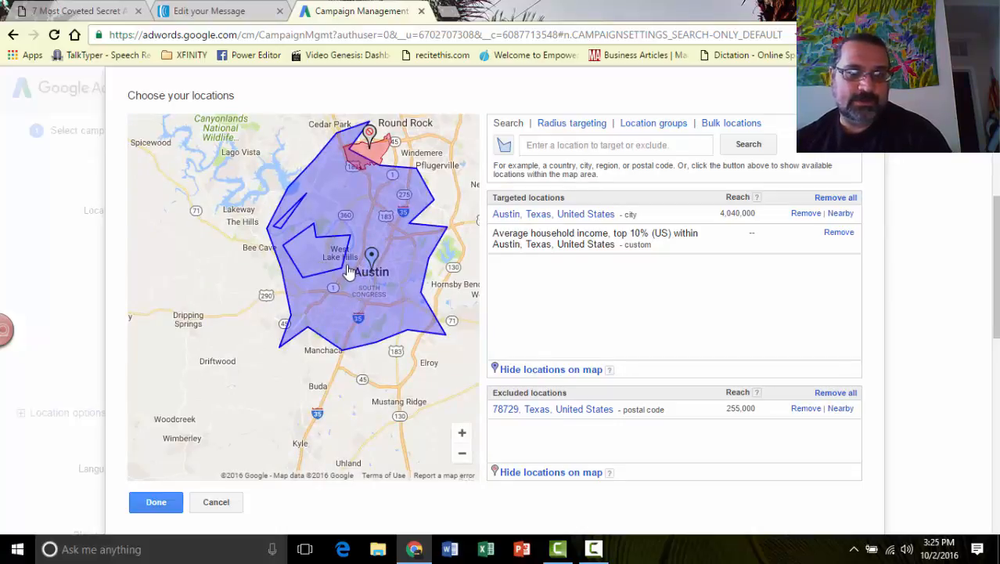
pyautogui.click(523, 145)
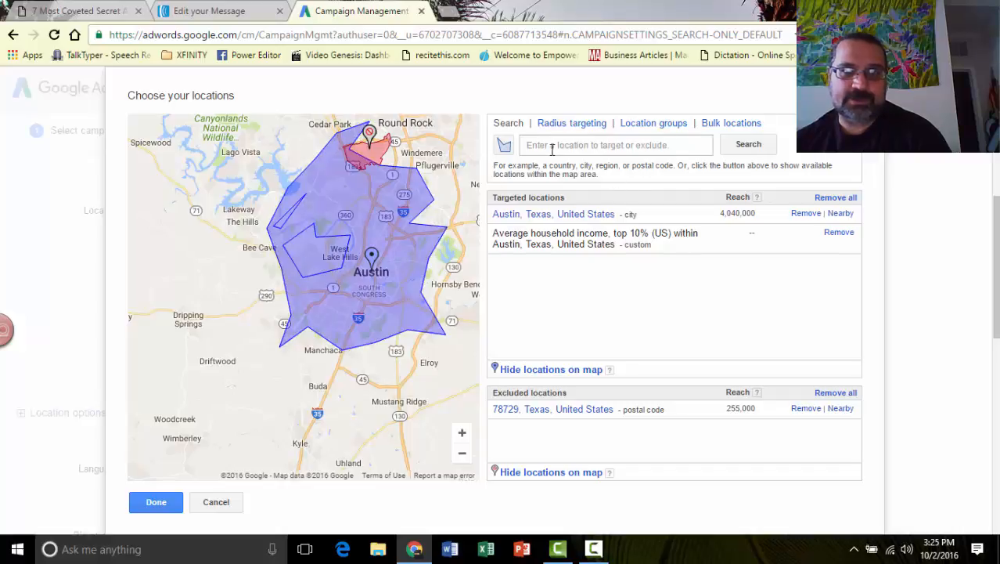
pyautogui.write('west')
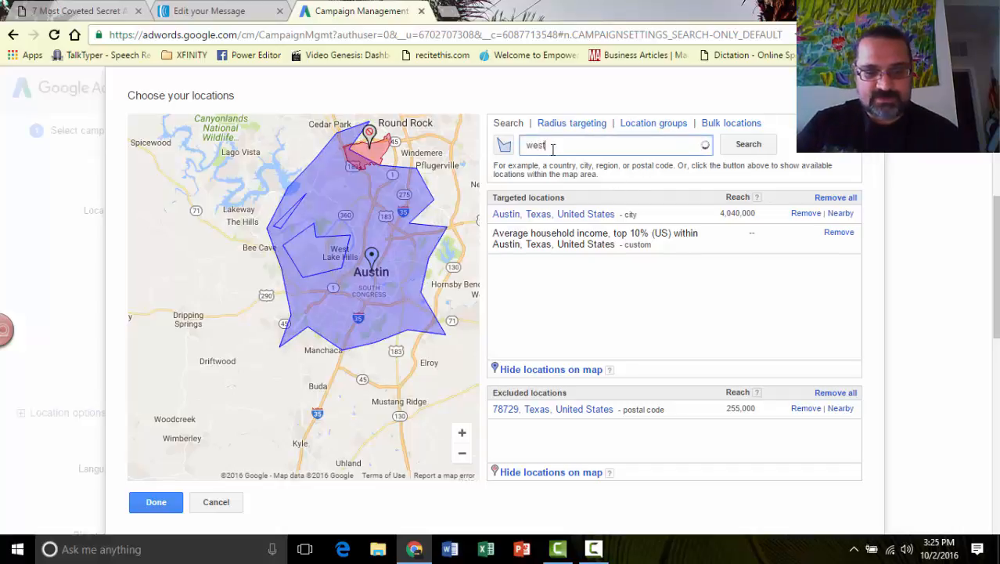
pyautogui.write(' lake h')
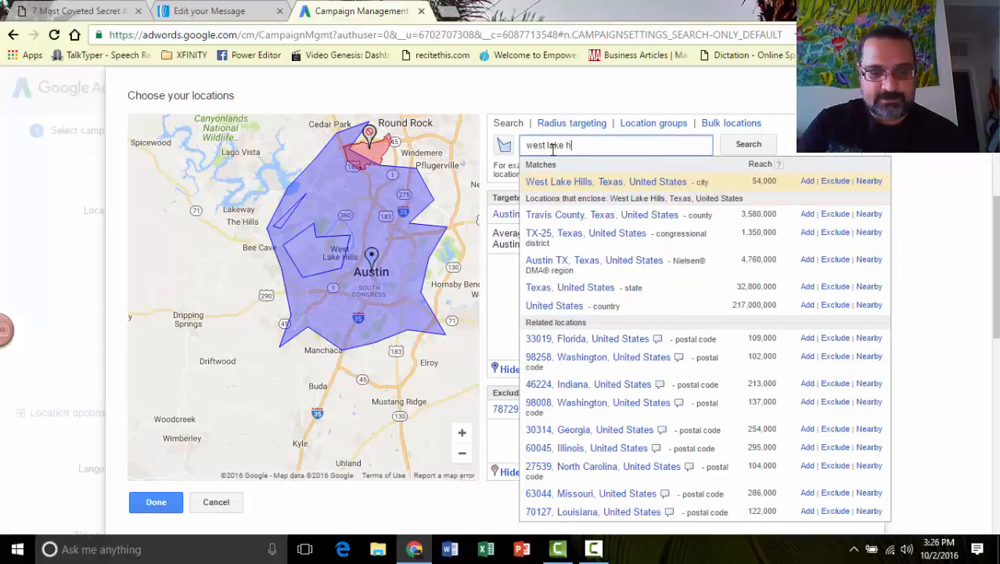
pyautogui.write('ill')
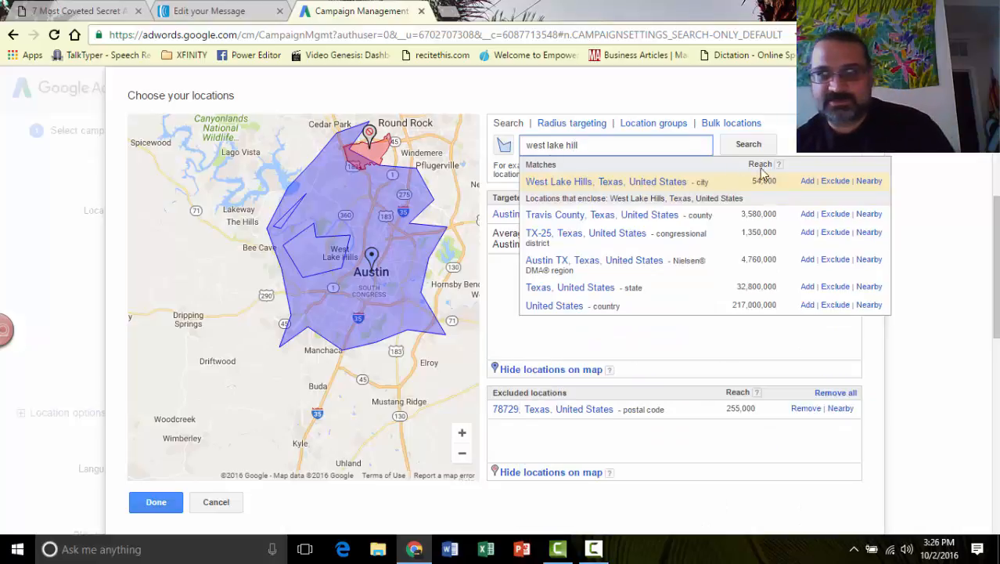
pyautogui.click(836, 180)
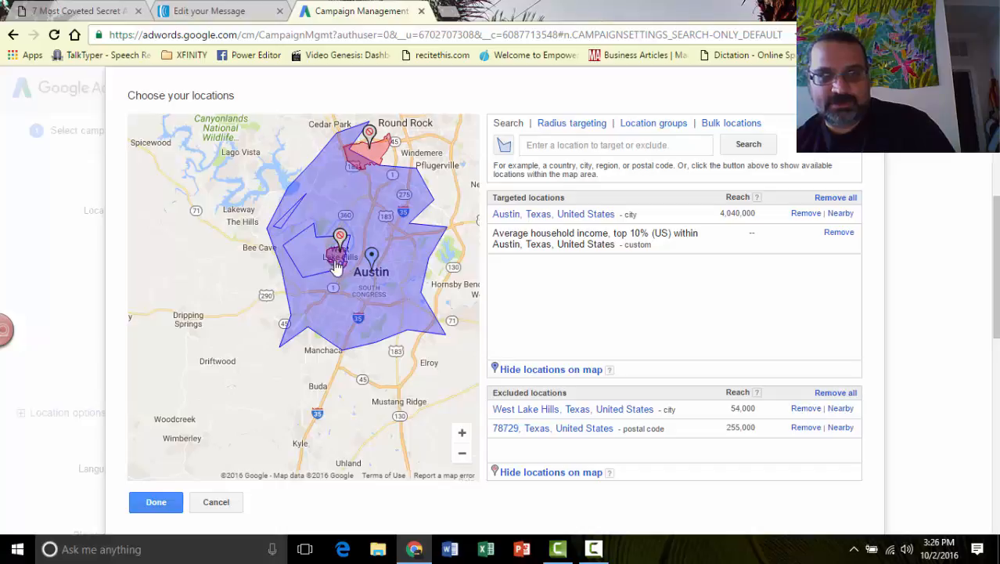
pyautogui.click(156, 505)
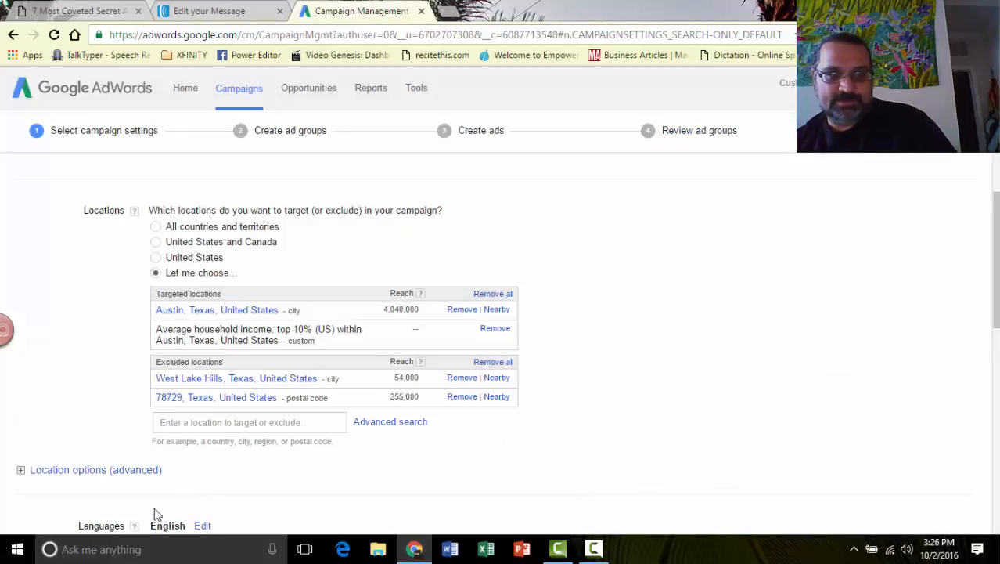
# Choose the automated Maximize clicks bid strategy and set its maximum CPC bid limit to $1.00
pyautogui.scroll(-3, 501, 342)
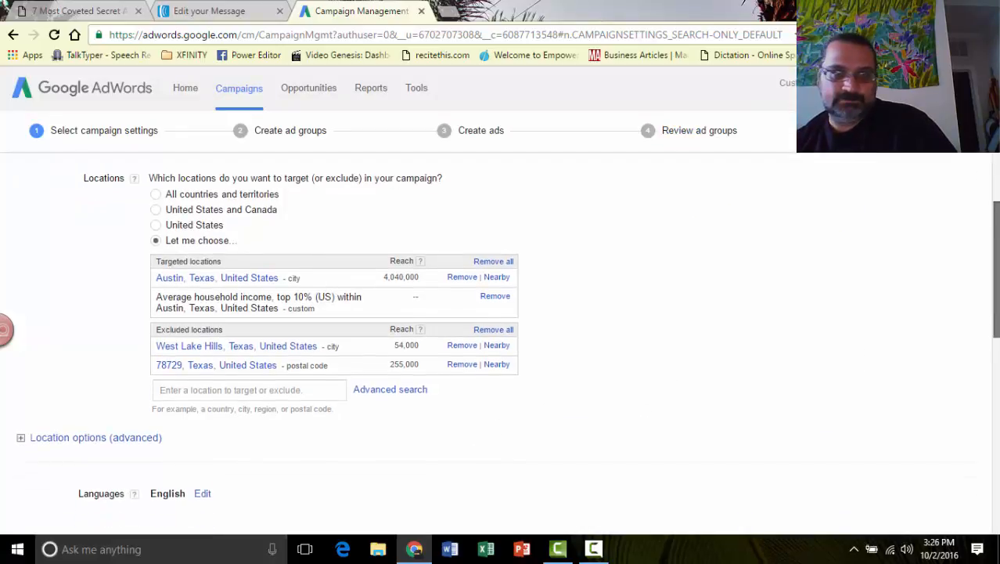
pyautogui.moveTo(996, 342); pyautogui.dragTo(996, 354)
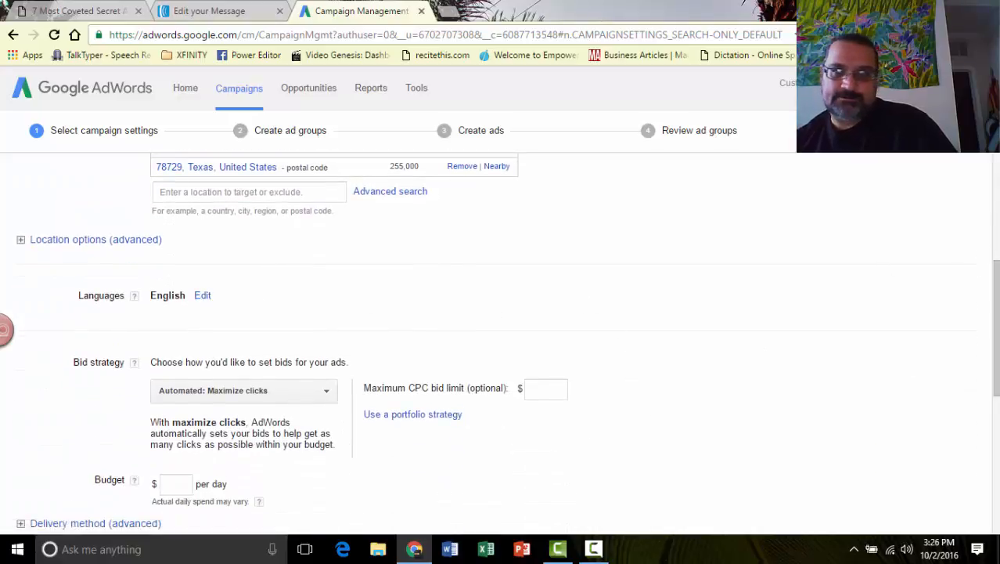
pyautogui.moveTo(997, 276); pyautogui.dragTo(996, 320)
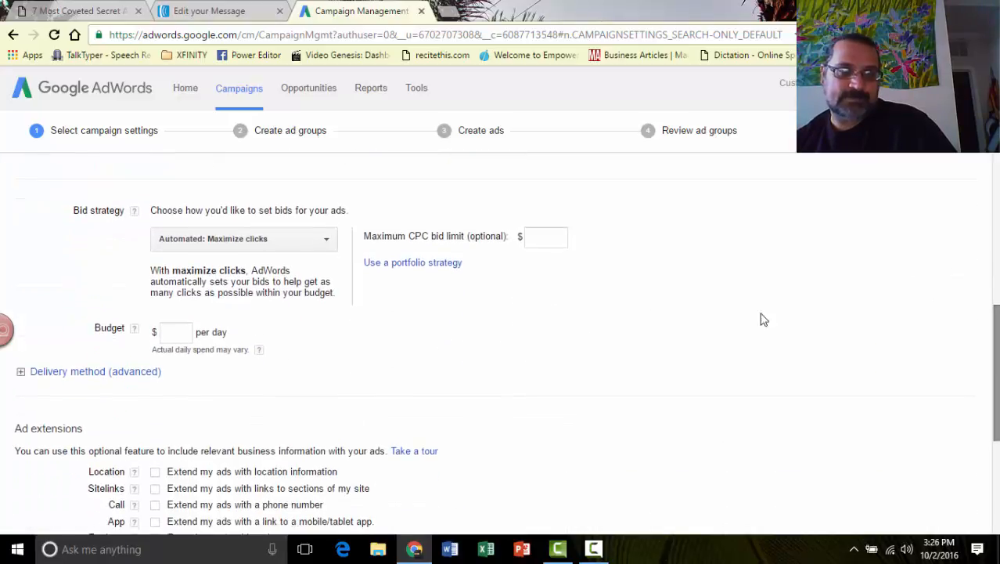
pyautogui.click(304, 246)
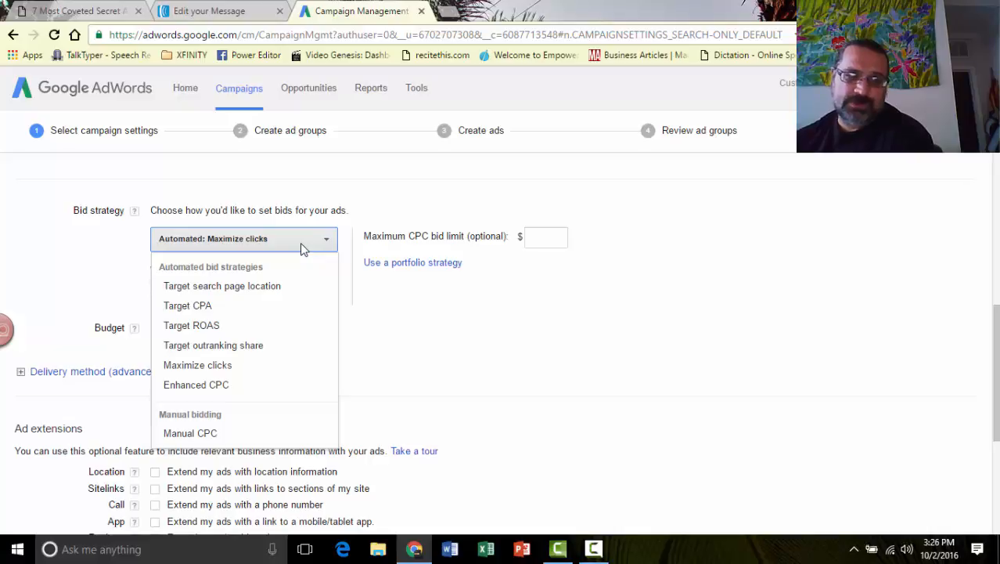
pyautogui.moveTo(242, 307)
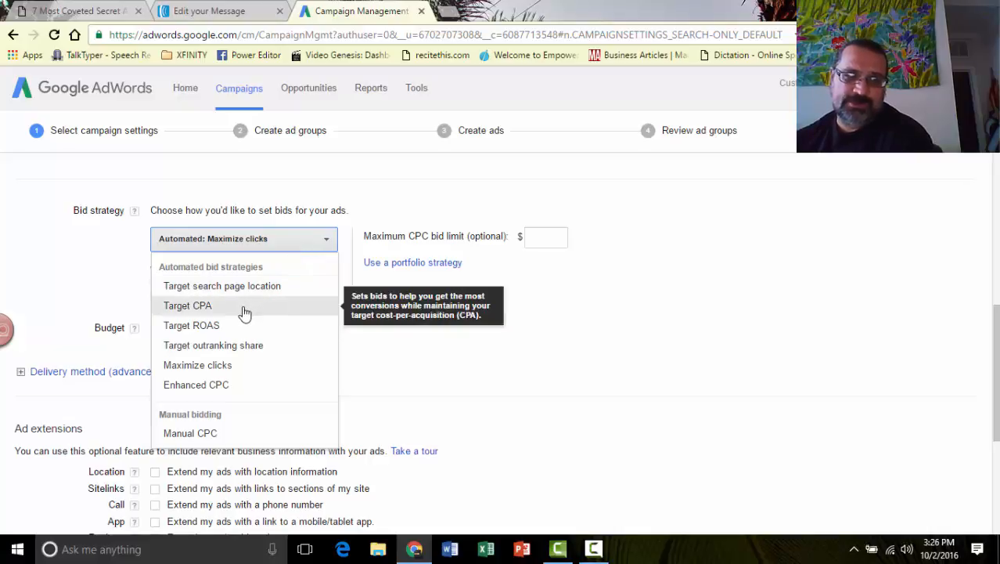
pyautogui.click(213, 371)
pyautogui.click(547, 239)
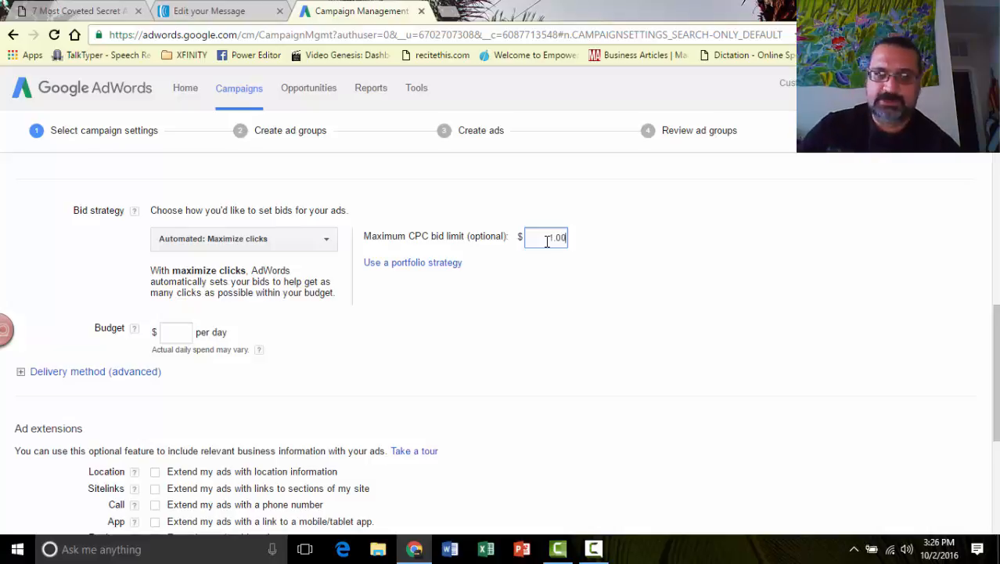
# Set the campaign budget to $10.00 per day
pyautogui.click(181, 334)
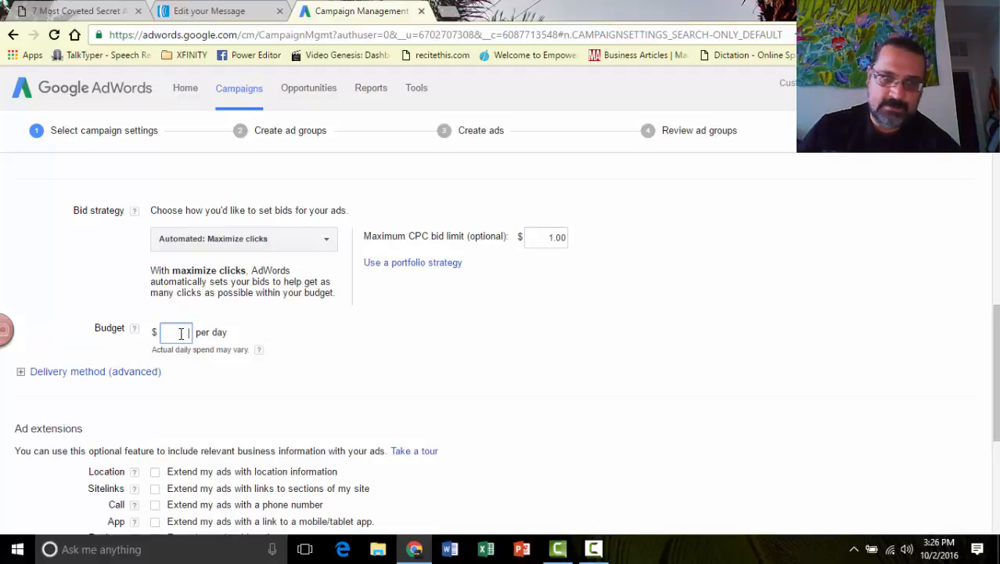
pyautogui.write('10')
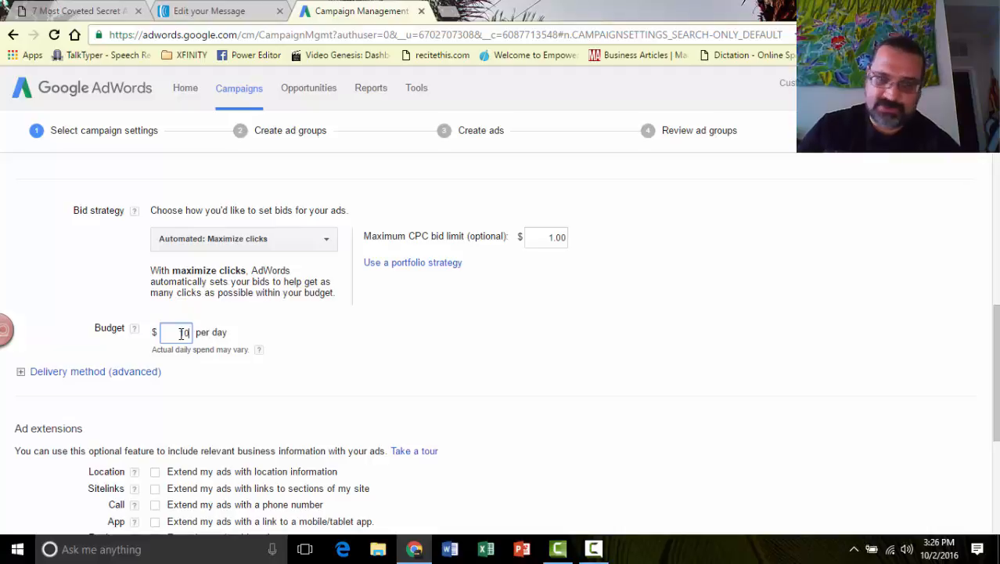
pyautogui.write('.00')
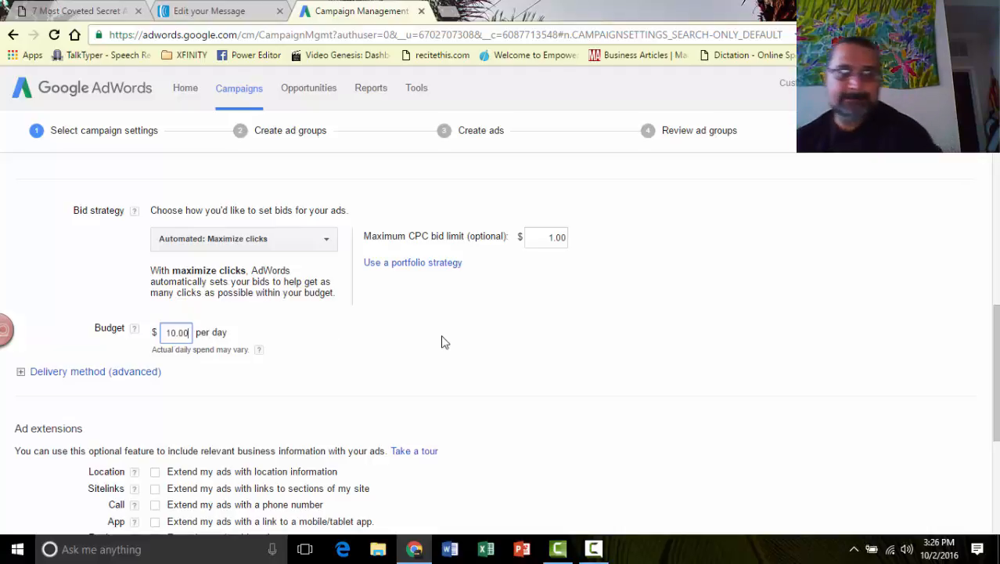
pyautogui.click(546, 238)
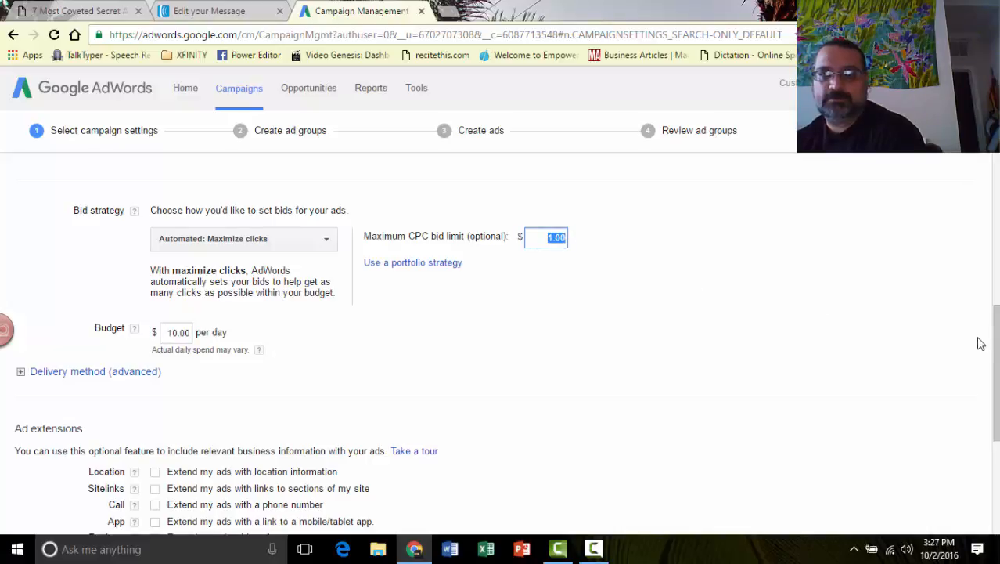
# Expand the advanced delivery method settings and examine the note about accelerated delivery
pyautogui.scroll(-3, 994, 344)
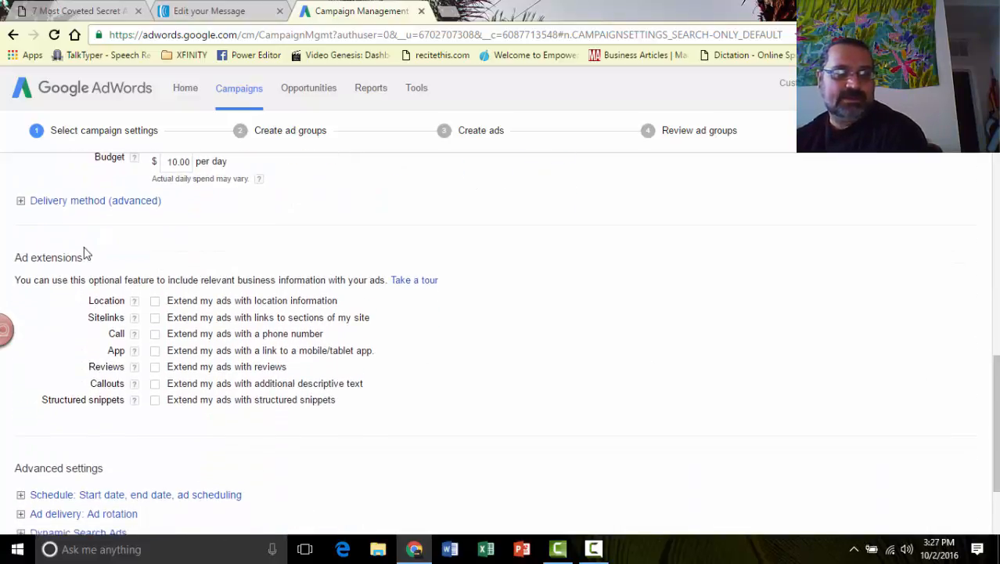
pyautogui.click(22, 201)
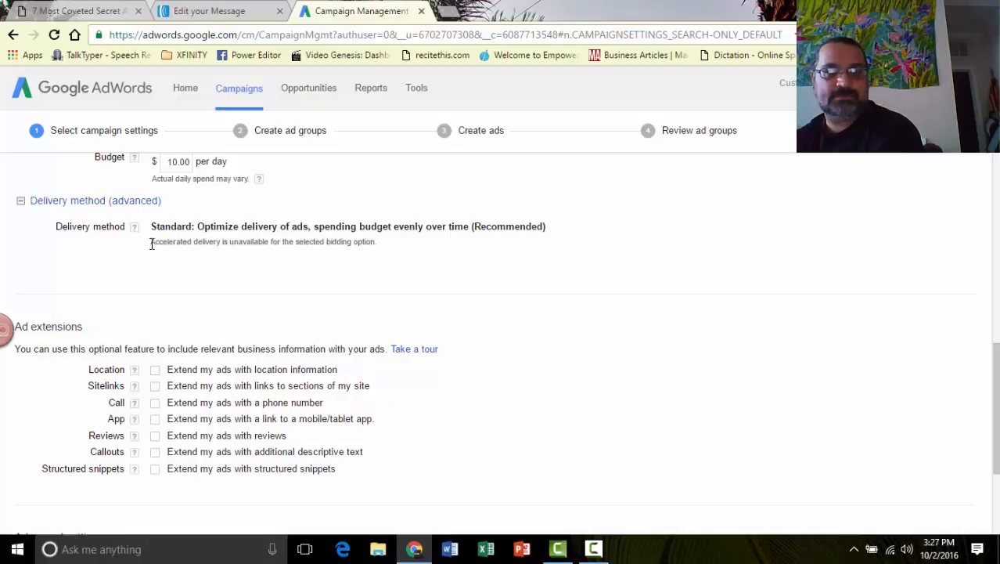
pyautogui.moveTo(151, 242); pyautogui.dragTo(395, 251)
pyautogui.click(415, 254)
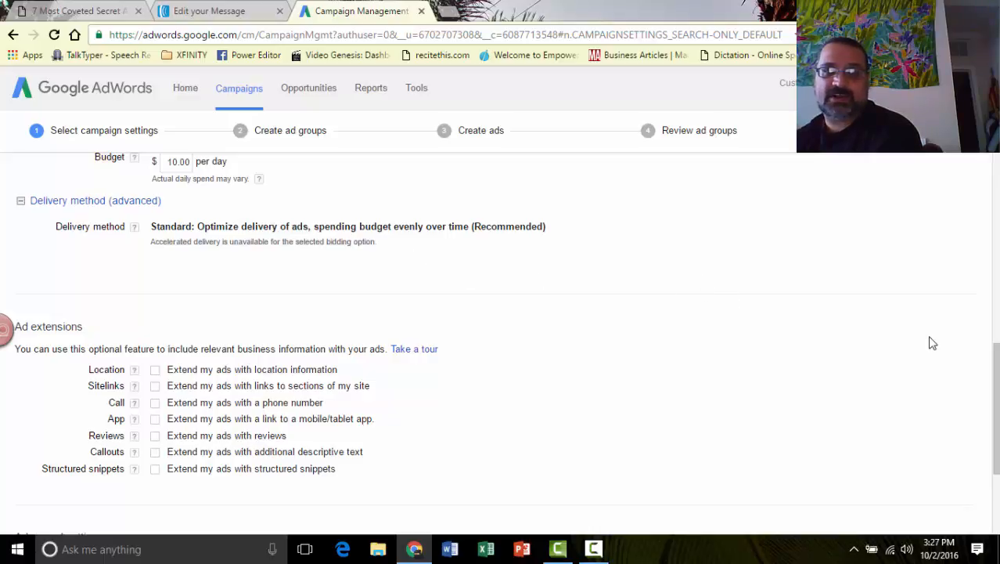
# Expand the advanced schedule settings covering start date, end date and ad scheduling
pyautogui.moveTo(995, 367); pyautogui.dragTo(996, 368)
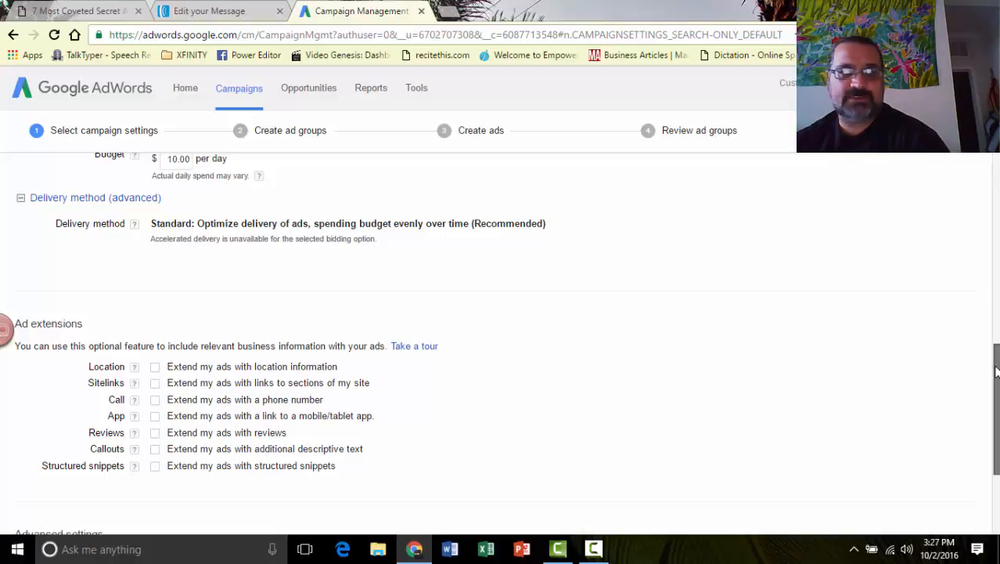
pyautogui.moveTo(996, 376); pyautogui.dragTo(996, 381)
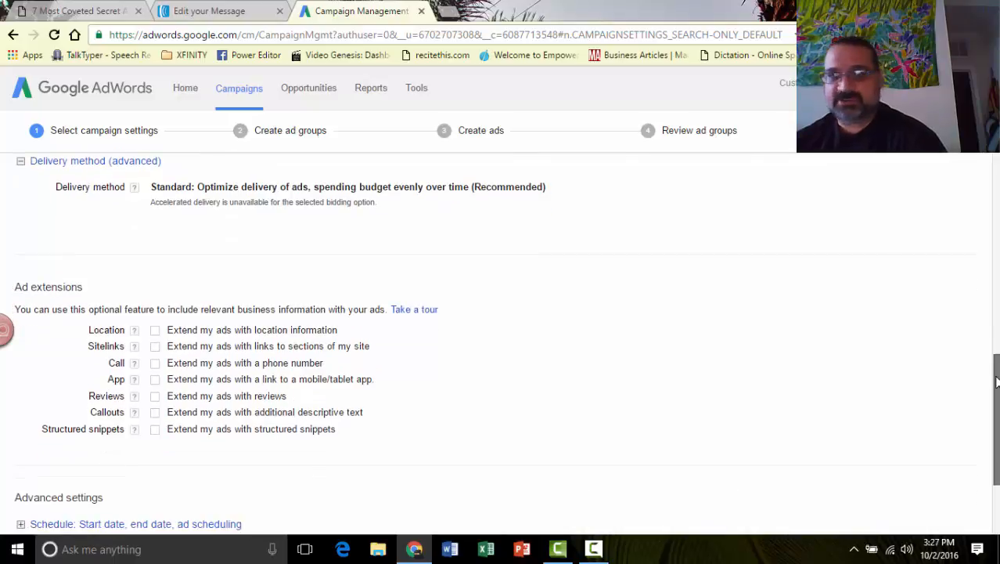
pyautogui.moveTo(996, 381); pyautogui.dragTo(997, 392)
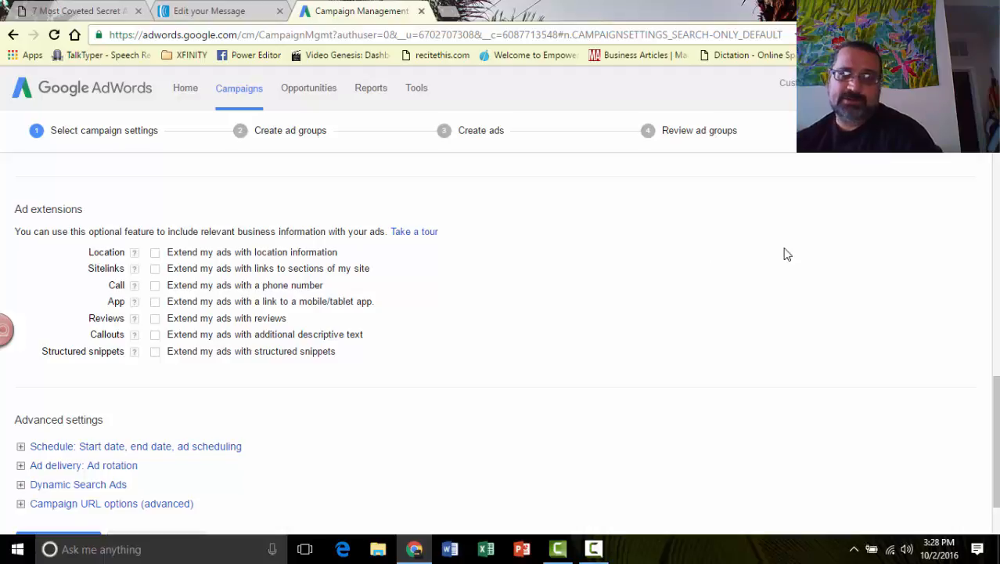
pyautogui.scroll(-2, 982, 399)
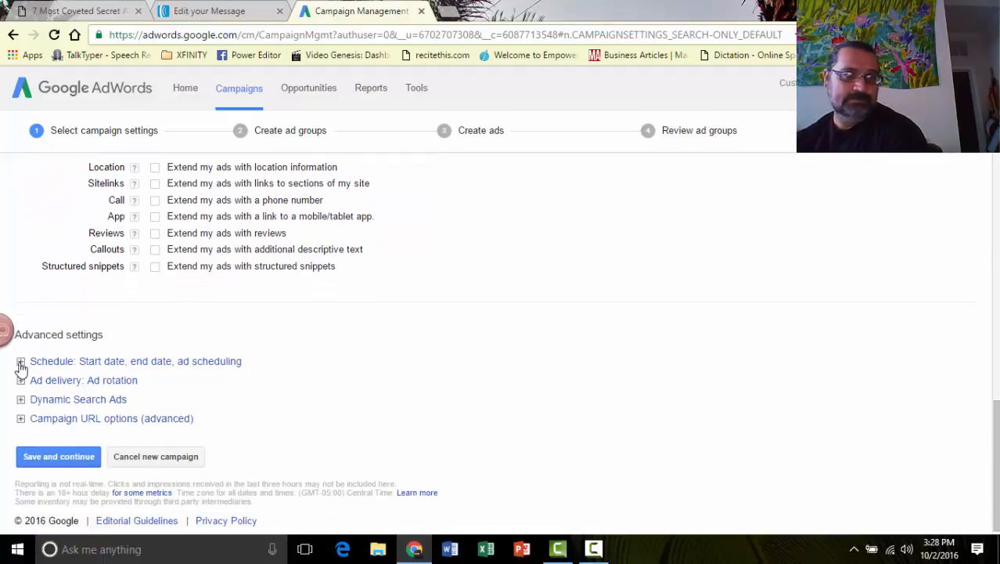
pyautogui.click(20, 362)
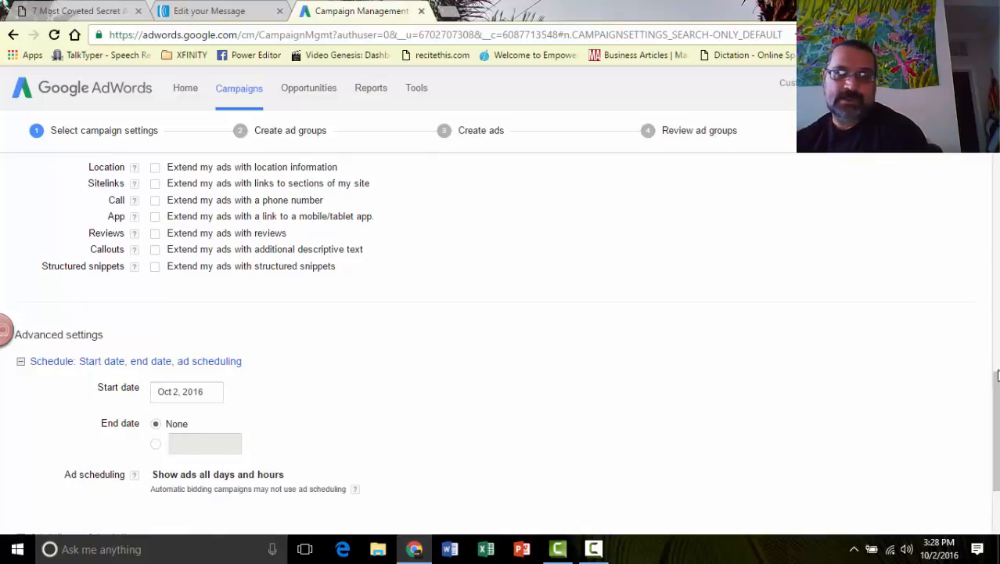
pyautogui.moveTo(996, 376); pyautogui.dragTo(997, 396)
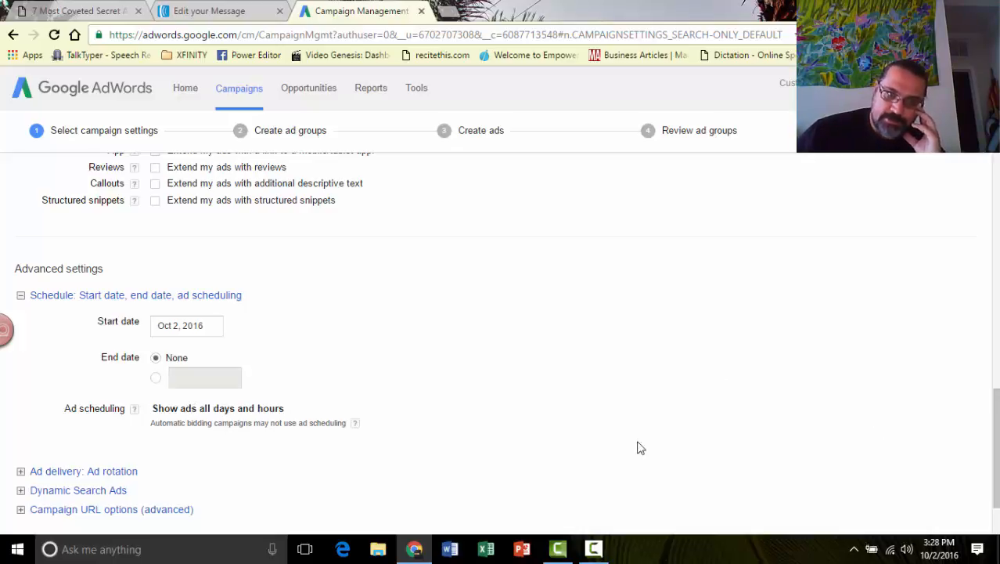
# Change the campaign's bid strategy to Manual CPC
pyautogui.moveTo(994, 404); pyautogui.dragTo(994, 285)
pyautogui.click(335, 280)
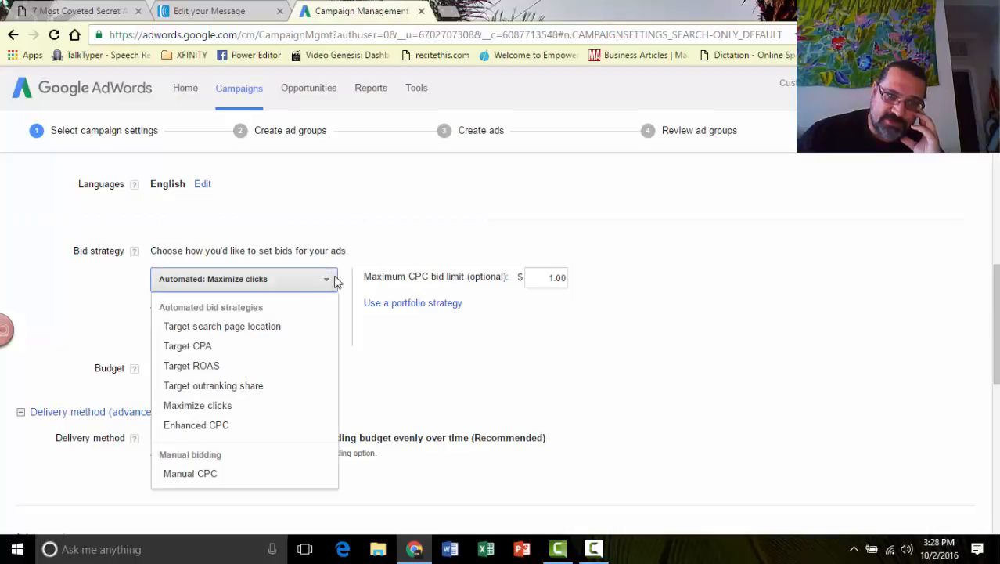
pyautogui.click(265, 474)
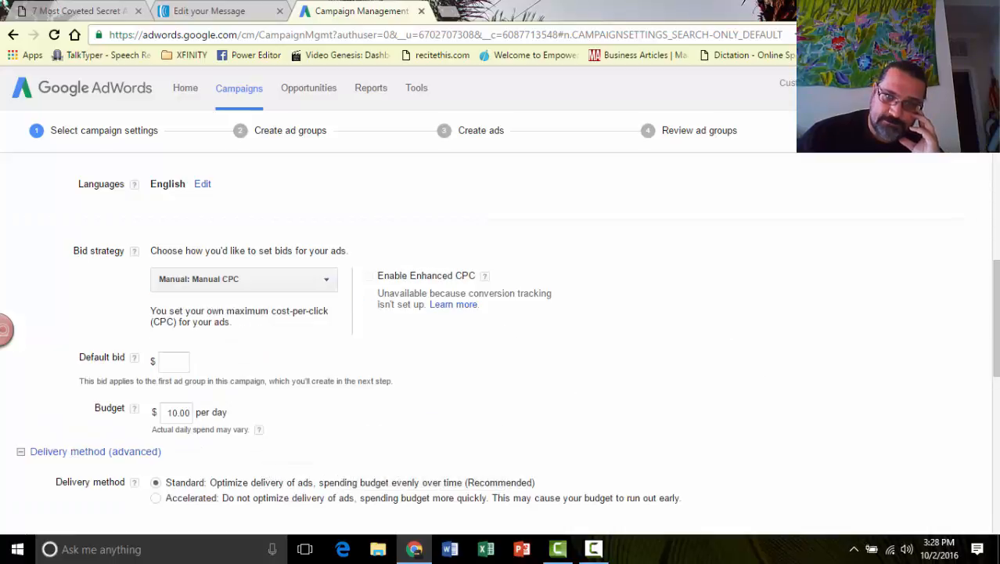
# Create a custom ad schedule that runs Monday to Friday from 6 AM to 5 PM
pyautogui.moveTo(996, 294); pyautogui.dragTo(996, 408)
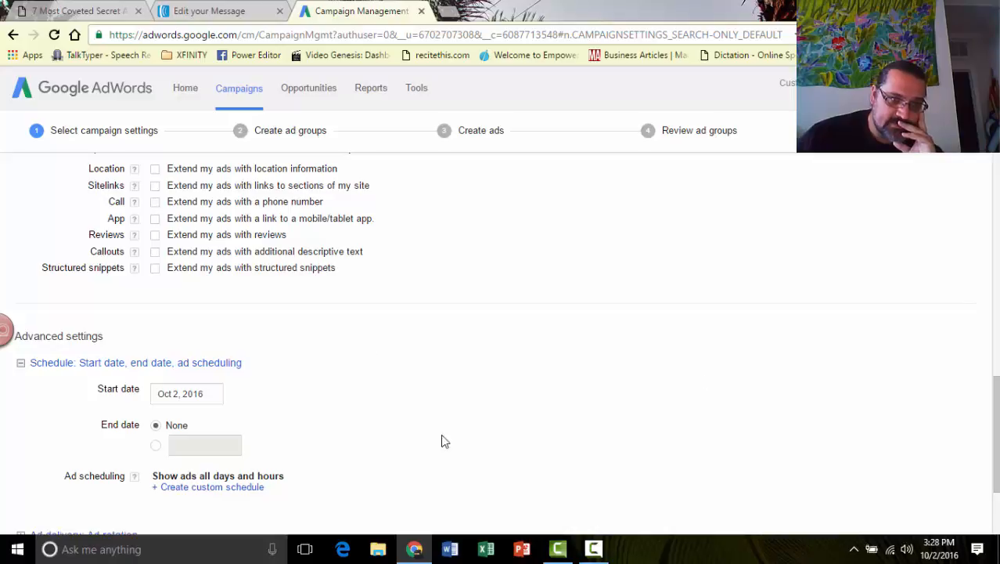
pyautogui.click(223, 487)
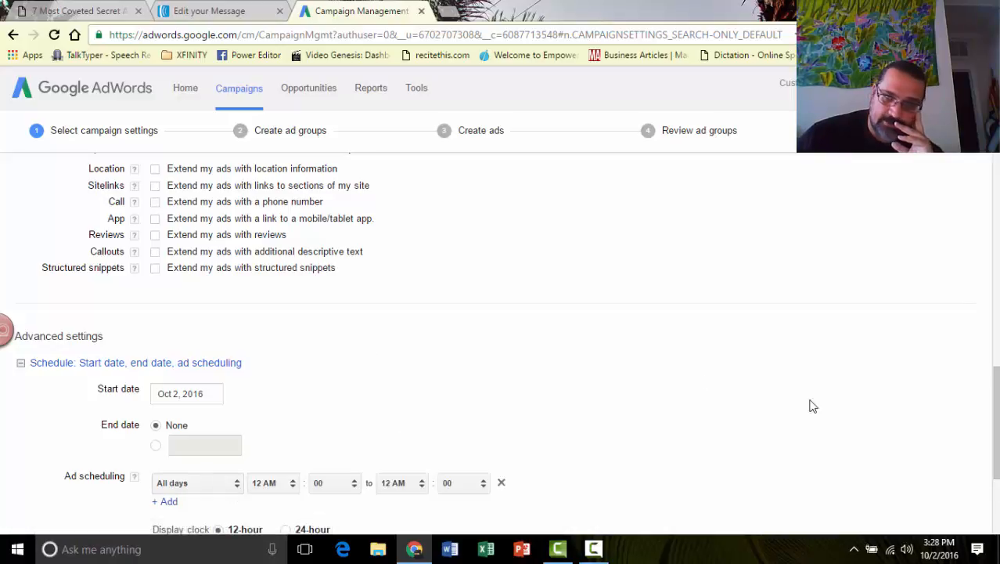
pyautogui.moveTo(995, 423); pyautogui.dragTo(995, 445)
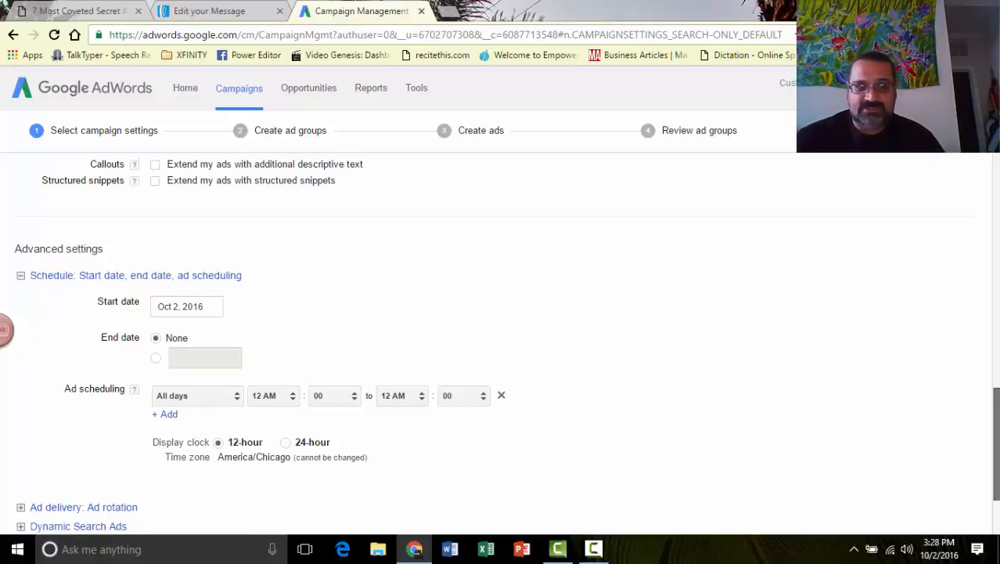
pyautogui.moveTo(995, 445); pyautogui.dragTo(996, 477)
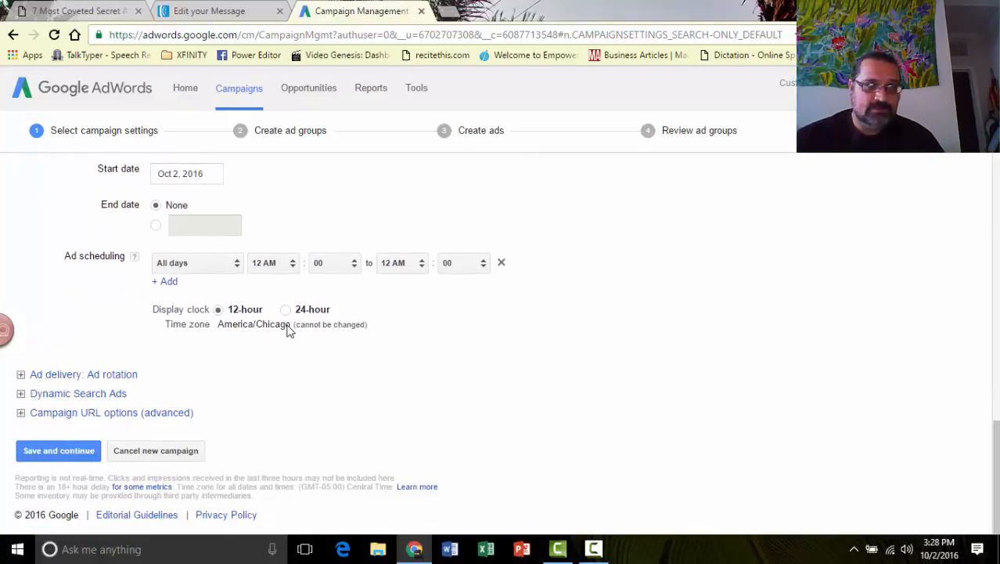
pyautogui.click(229, 266)
pyautogui.click(234, 283)
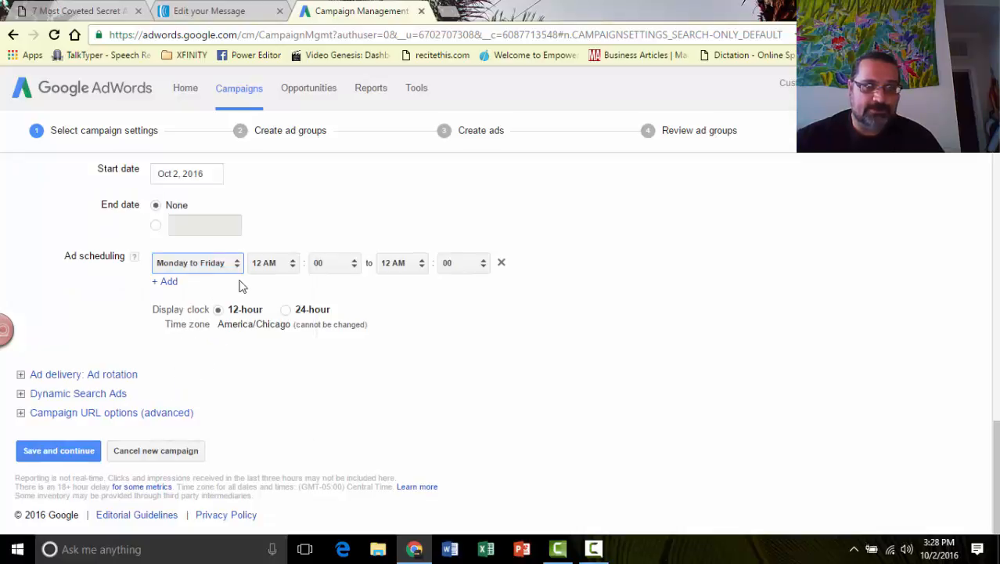
pyautogui.click(280, 268)
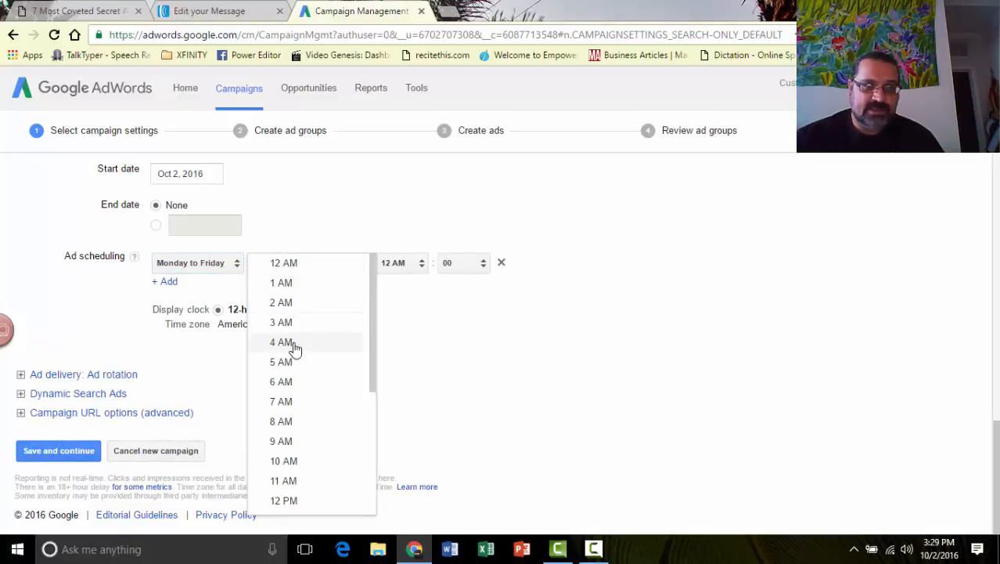
pyautogui.click(301, 380)
pyautogui.click(410, 265)
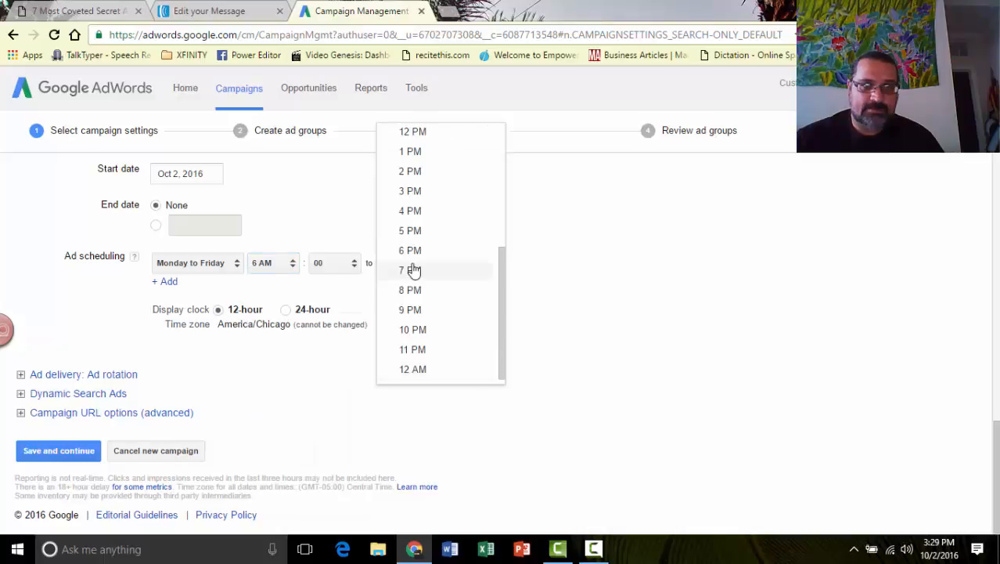
pyautogui.click(413, 233)
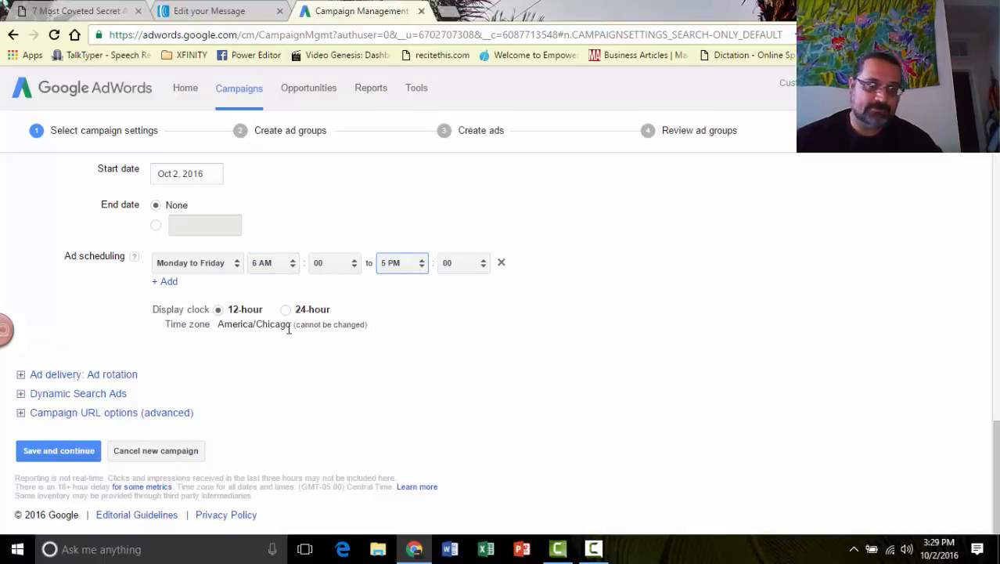
# Review the ad rotation options, keeping Optimize for clicks, and save the campaign settings to continue to ad group creation
pyautogui.click(21, 374)
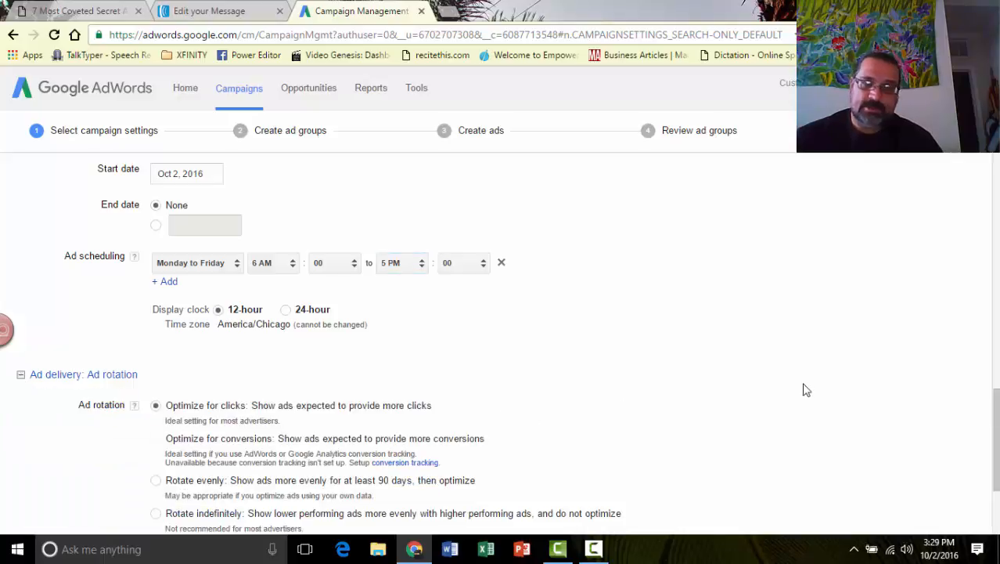
pyautogui.moveTo(994, 387); pyautogui.dragTo(995, 420)
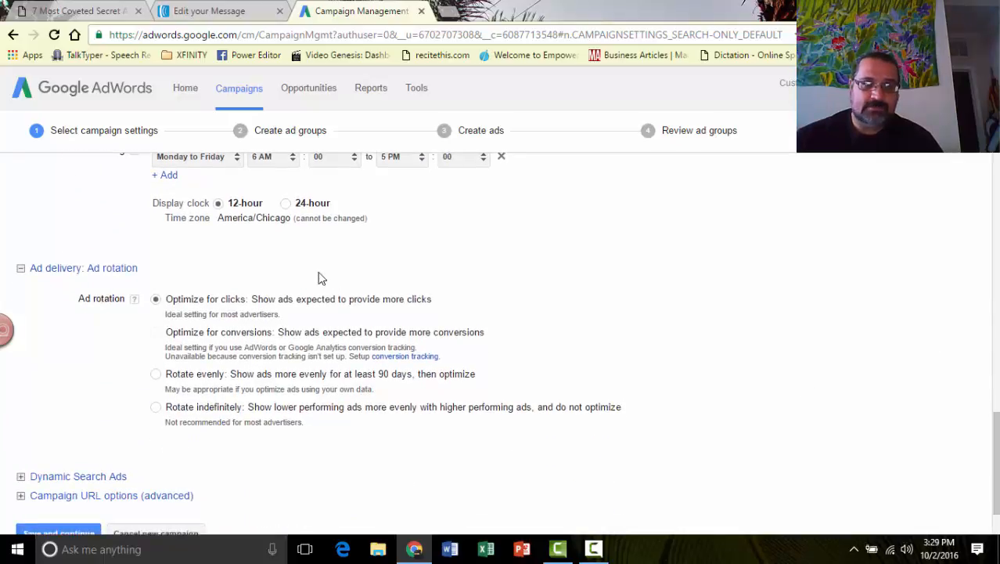
pyautogui.moveTo(166, 299); pyautogui.dragTo(250, 302)
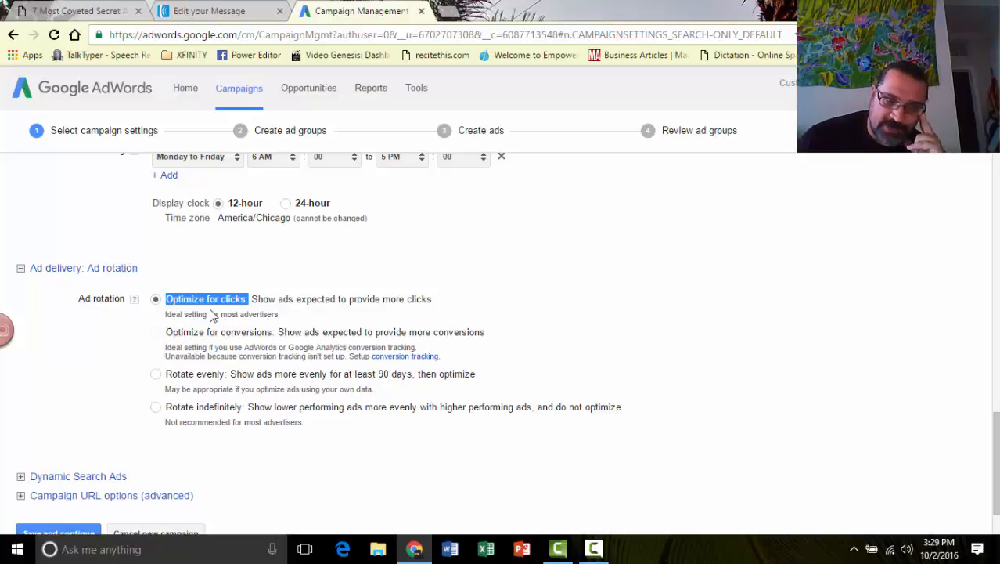
pyautogui.scroll(-2, 996, 453)
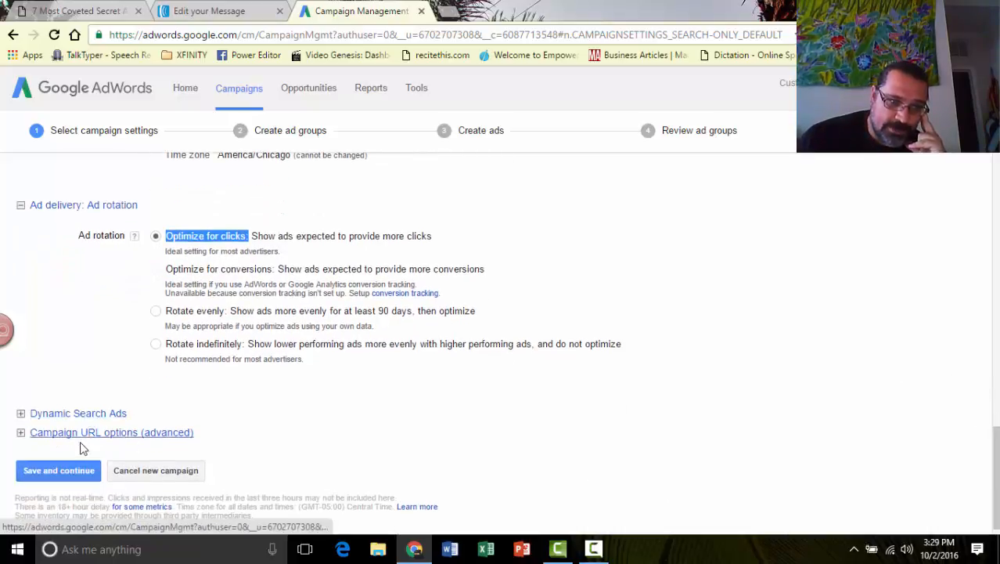
pyautogui.click(75, 470)
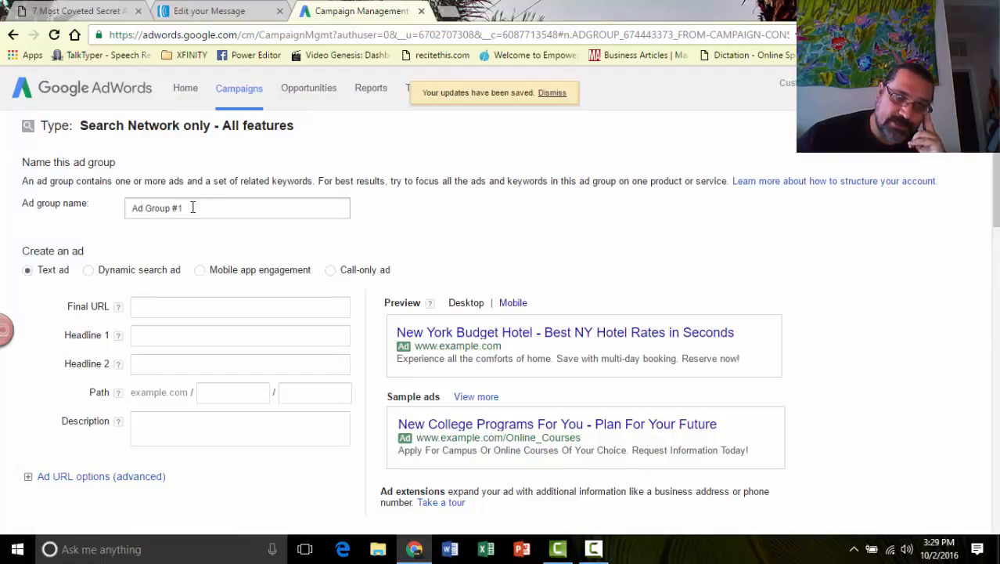
# Replace the default ad group name with Adult Kung Fu Classes
pyautogui.moveTo(193, 208); pyautogui.dragTo(131, 209)
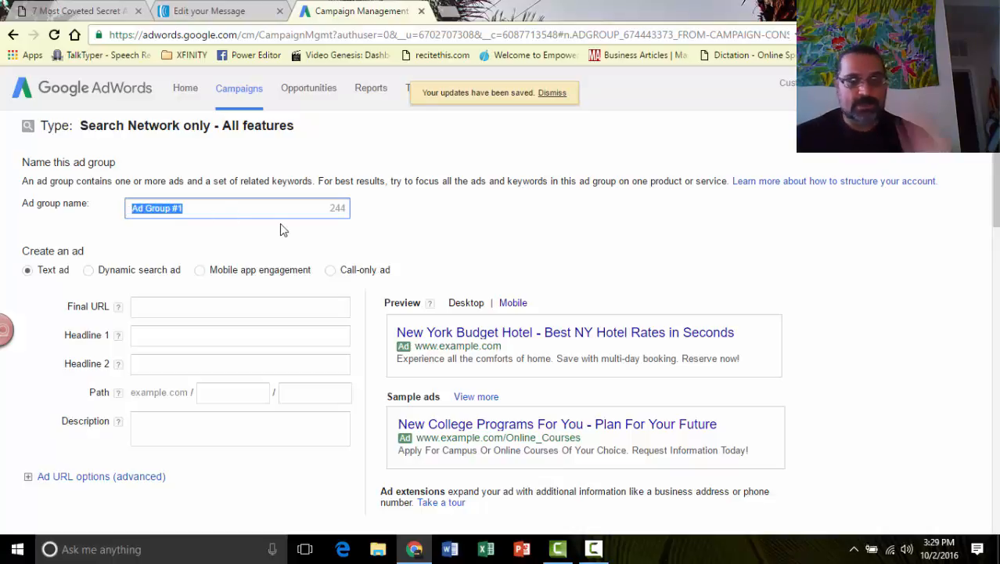
pyautogui.write('kug')
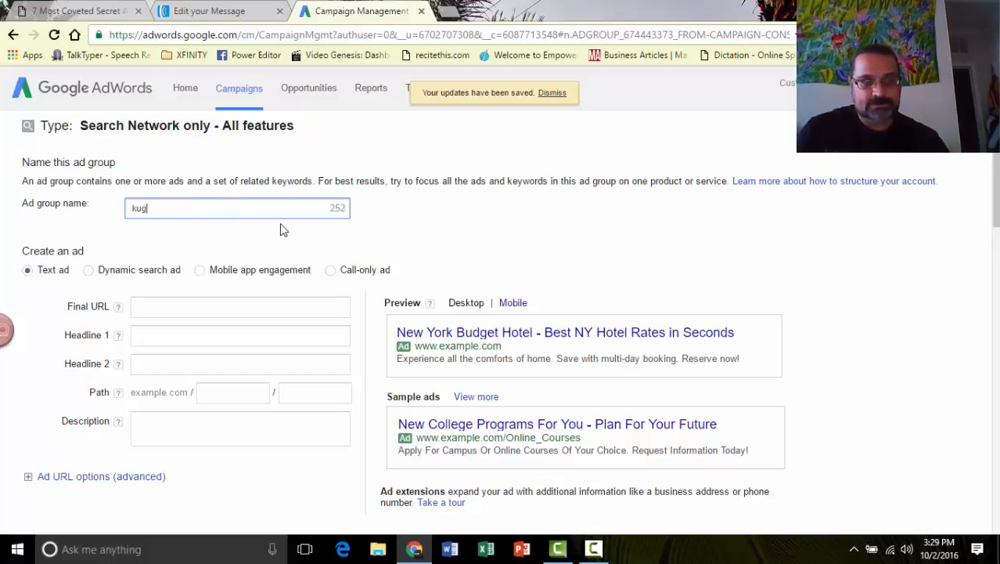
pyautogui.press('BackSpace')
pyautogui.press('BackSpace')
pyautogui.press('BackSpace')
pyautogui.write('Kung')
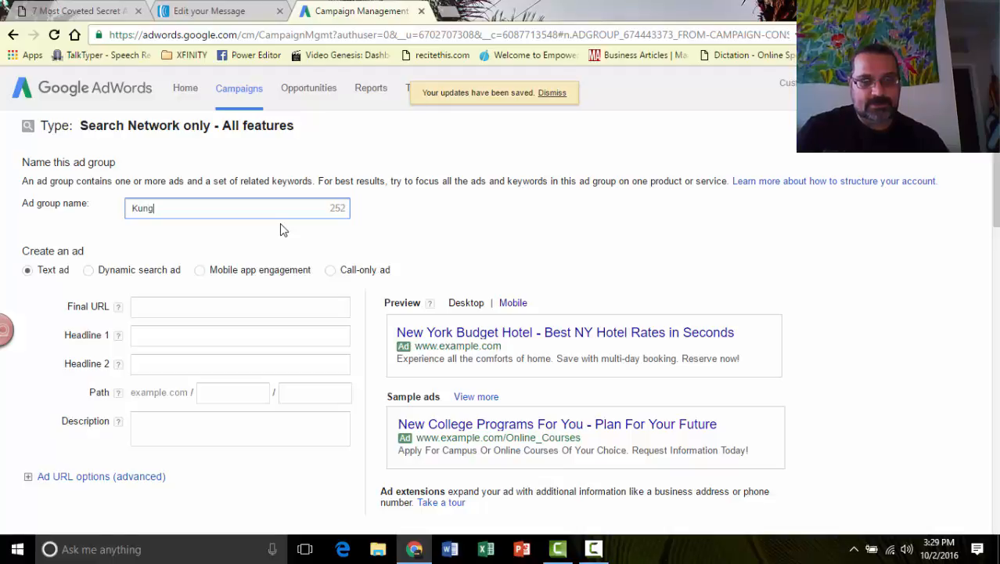
pyautogui.write(' Fu')
pyautogui.press('BackSpace')
pyautogui.press('BackSpace')
pyautogui.press('BackSpace')
pyautogui.press('BackSpace')
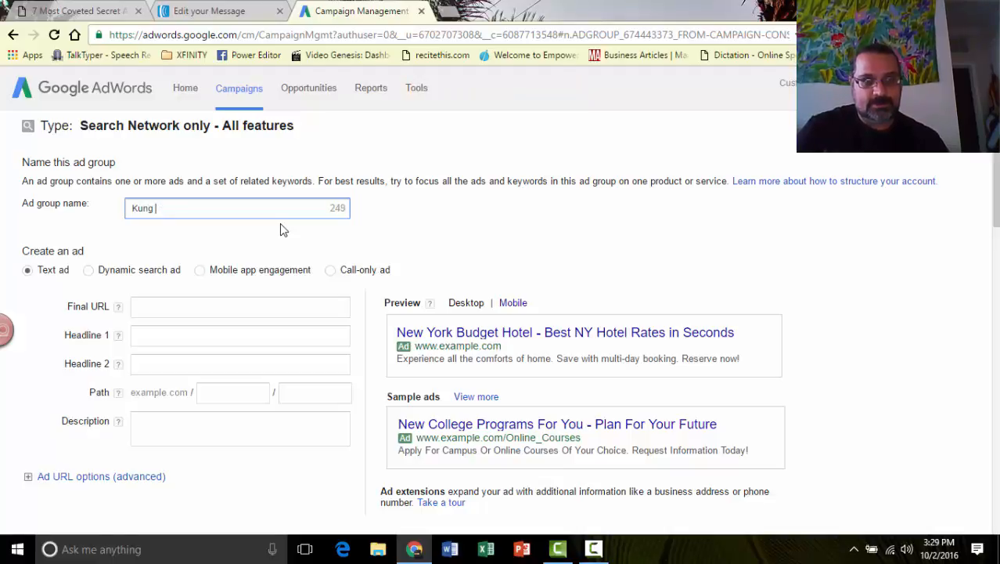
pyautogui.press('BackSpace')
pyautogui.press('BackSpace')
pyautogui.press('BackSpace')
pyautogui.write('Ad')
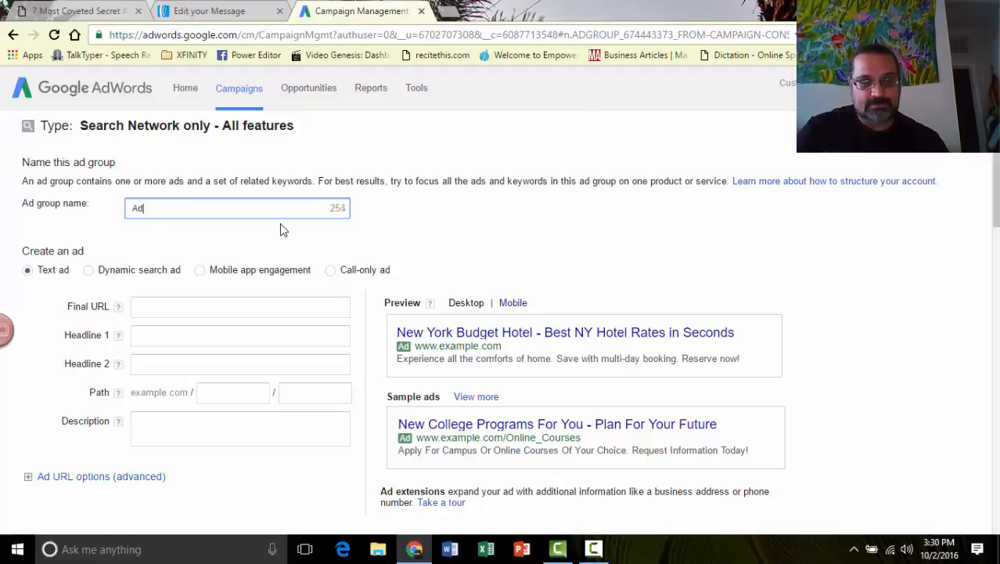
pyautogui.write('u')
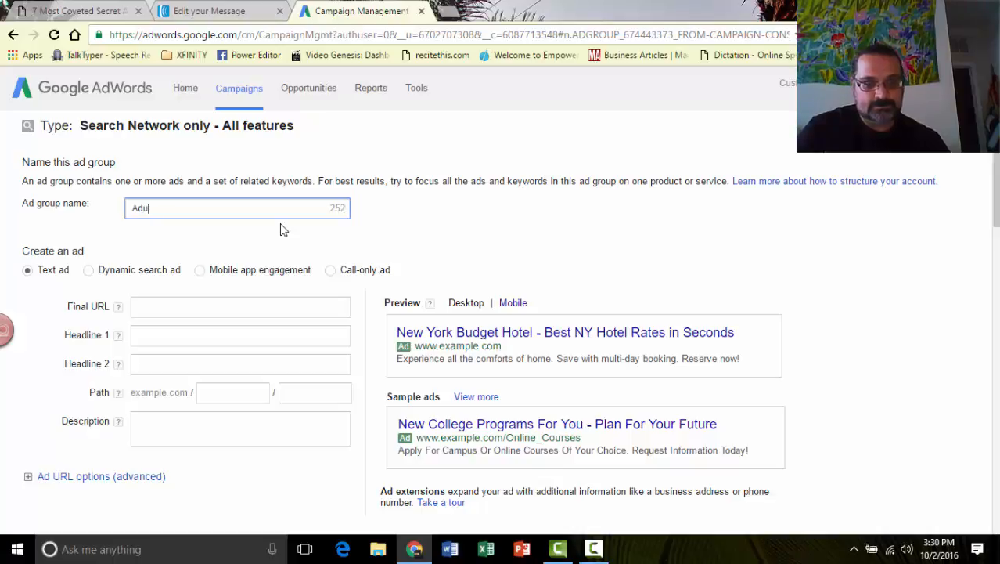
pyautogui.write('lt Kung FU ')
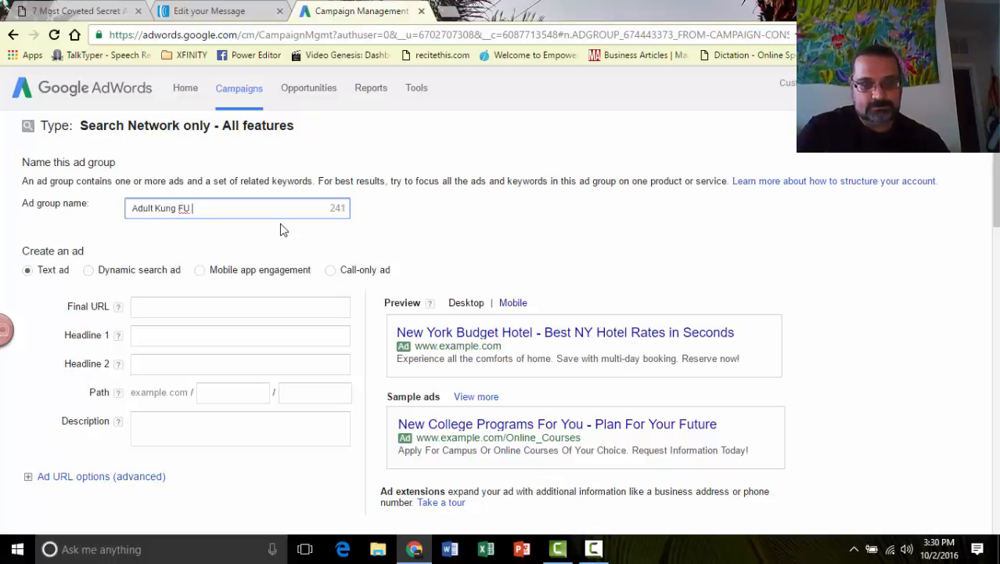
pyautogui.write('Class')
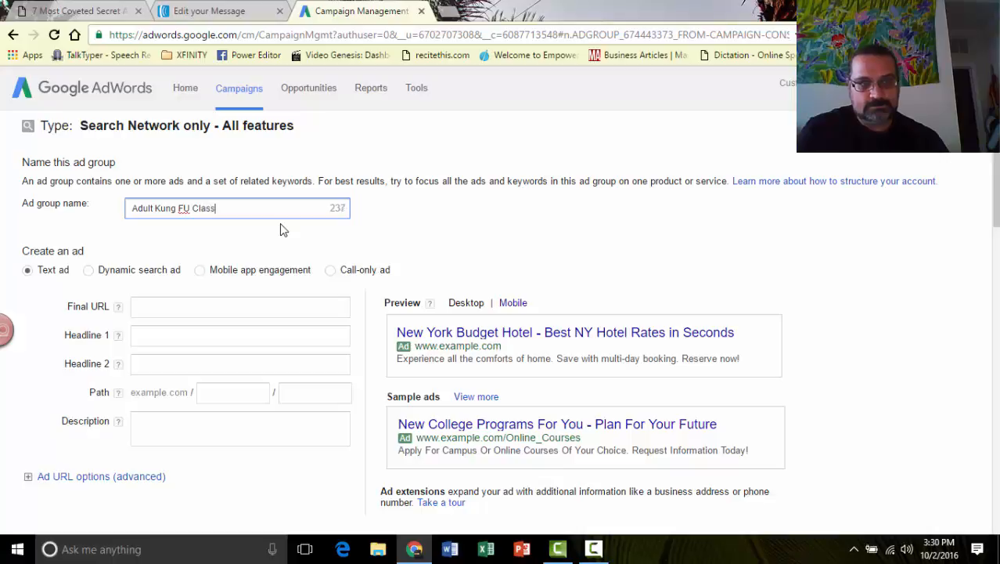
pyautogui.write('es')
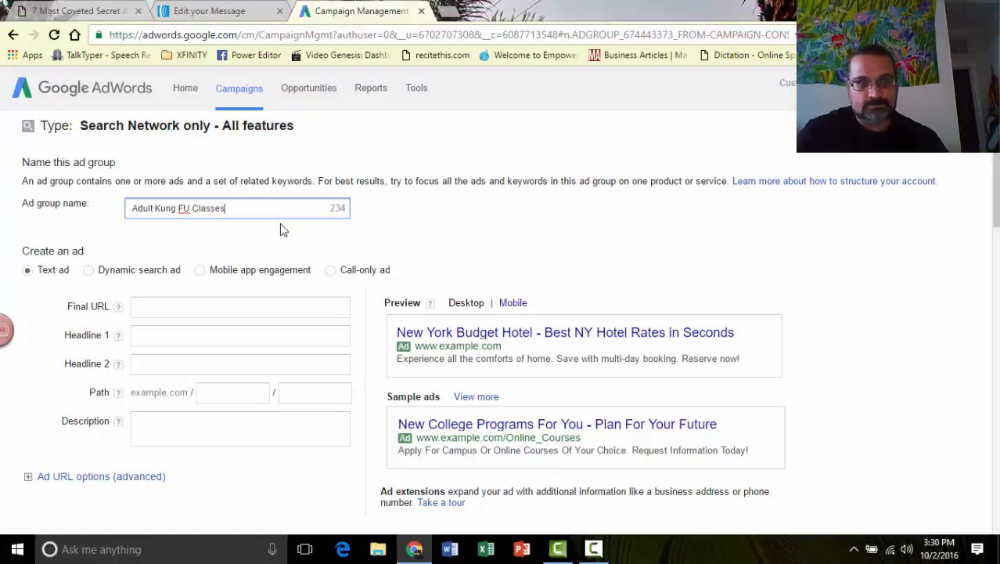
pyautogui.click(187, 208)
pyautogui.press('BackSpace')
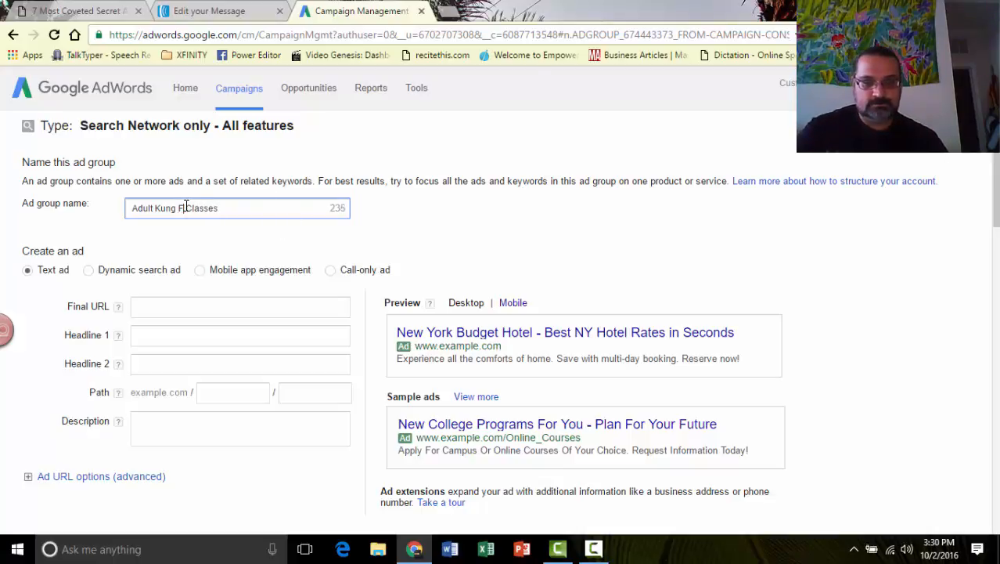
pyautogui.write('u')
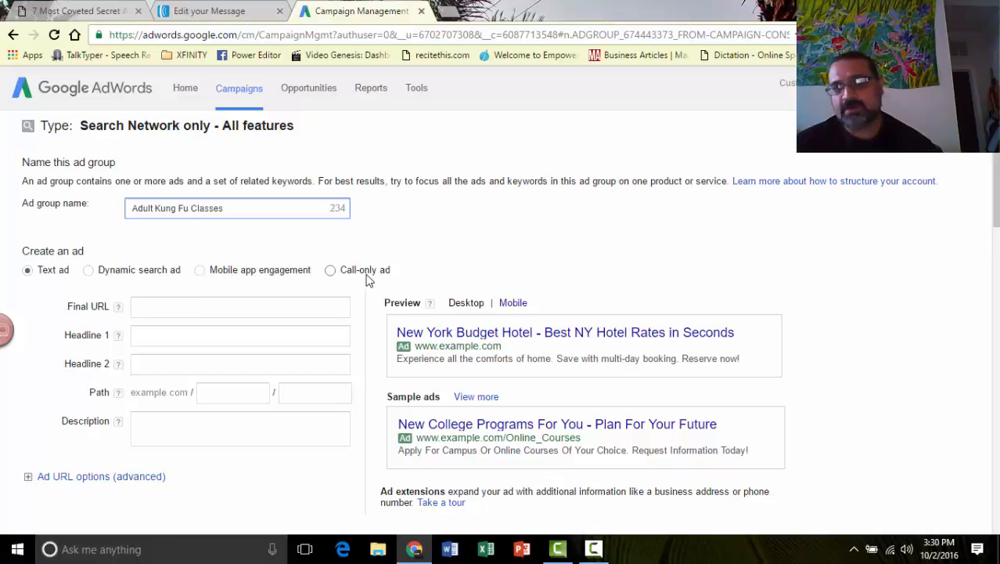
pyautogui.click(170, 310)
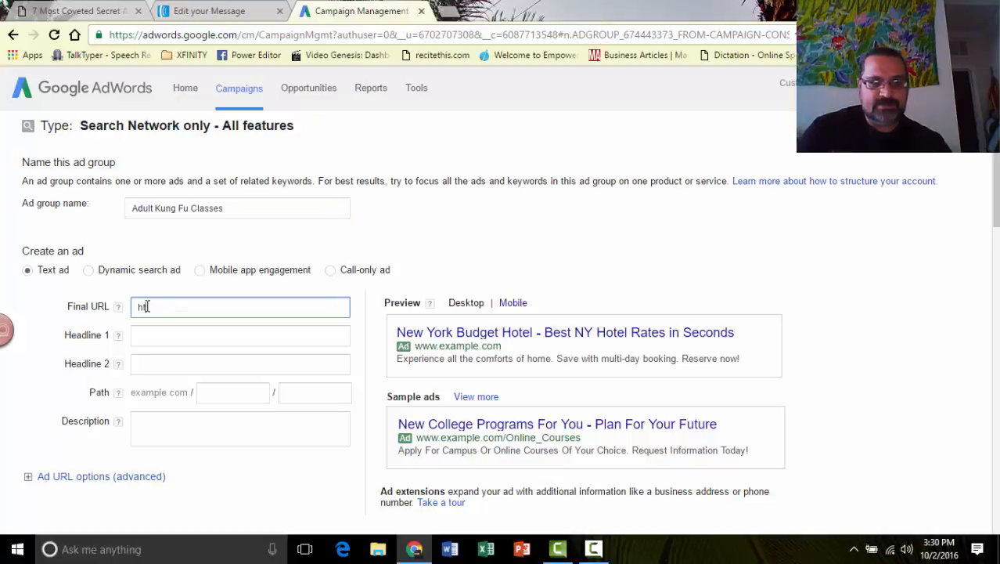
pyautogui.write('htt')
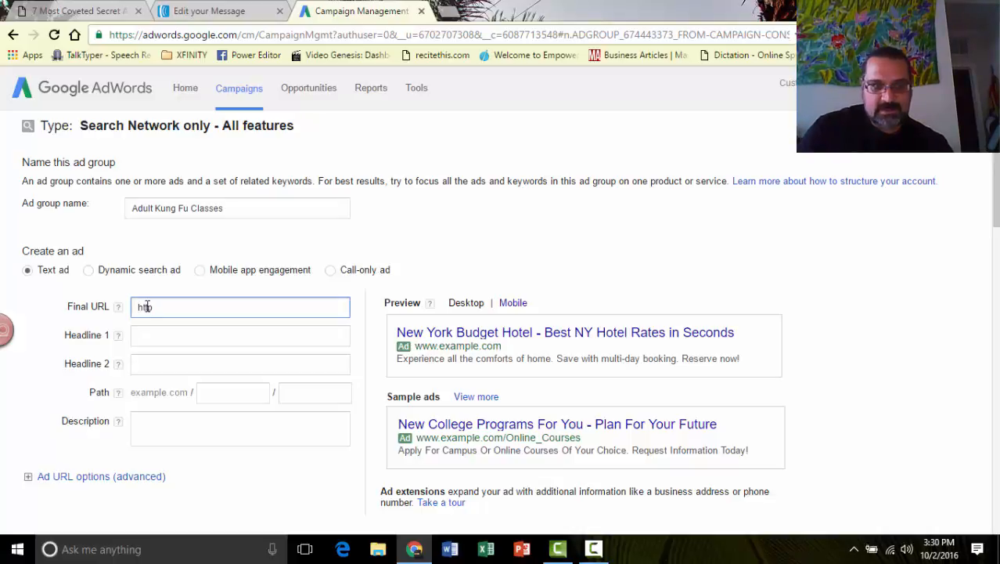
pyautogui.write('p')
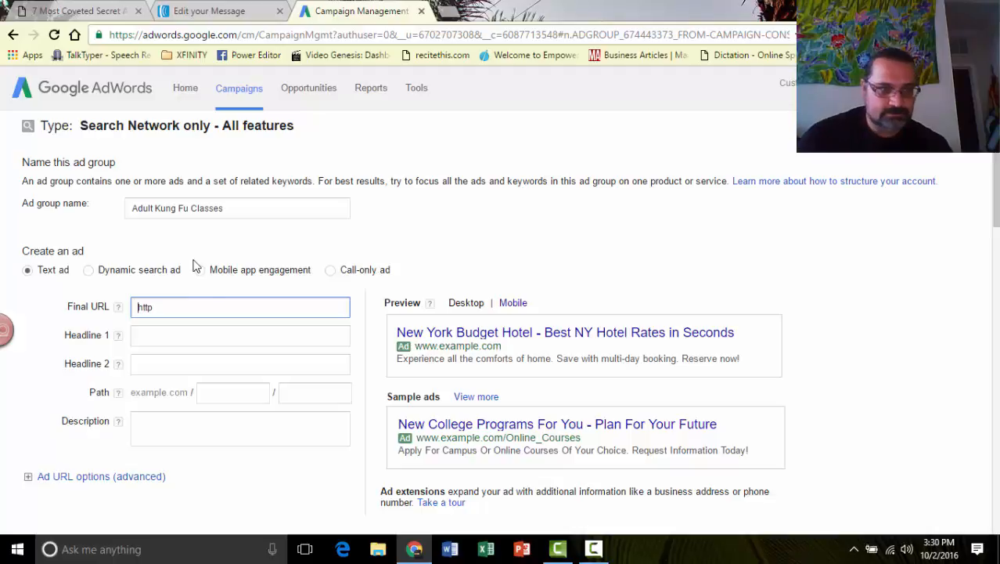
pyautogui.write(':')
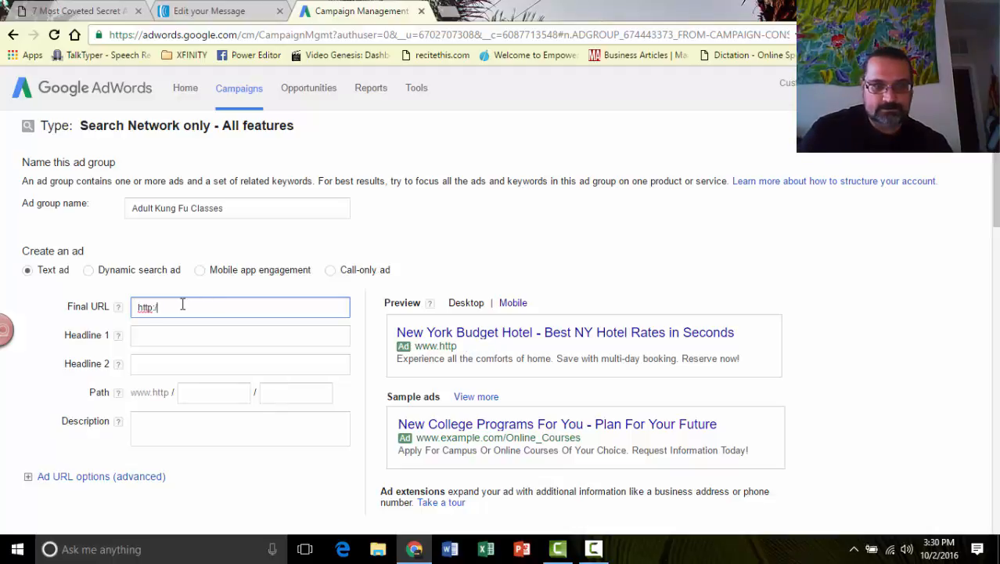
pyautogui.write('//www')
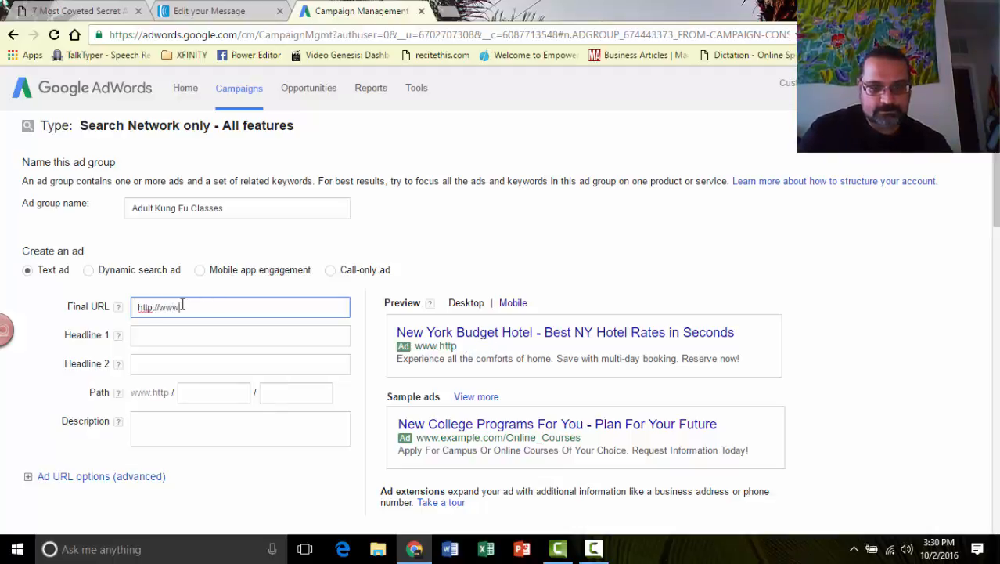
pyautogui.write('.a')
pyautogui.write('flugerv')
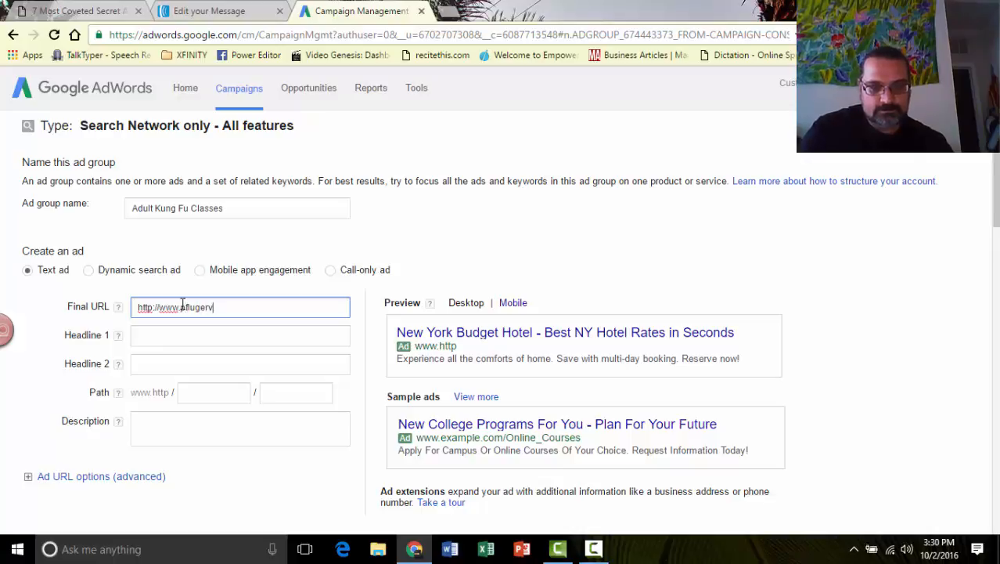
pyautogui.write('illekungfu')
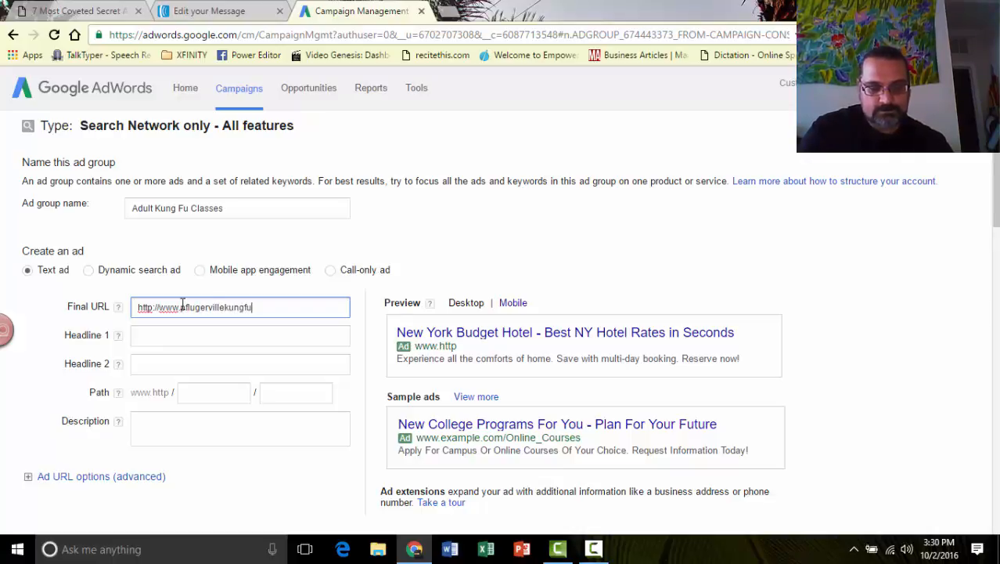
pyautogui.write('.com')
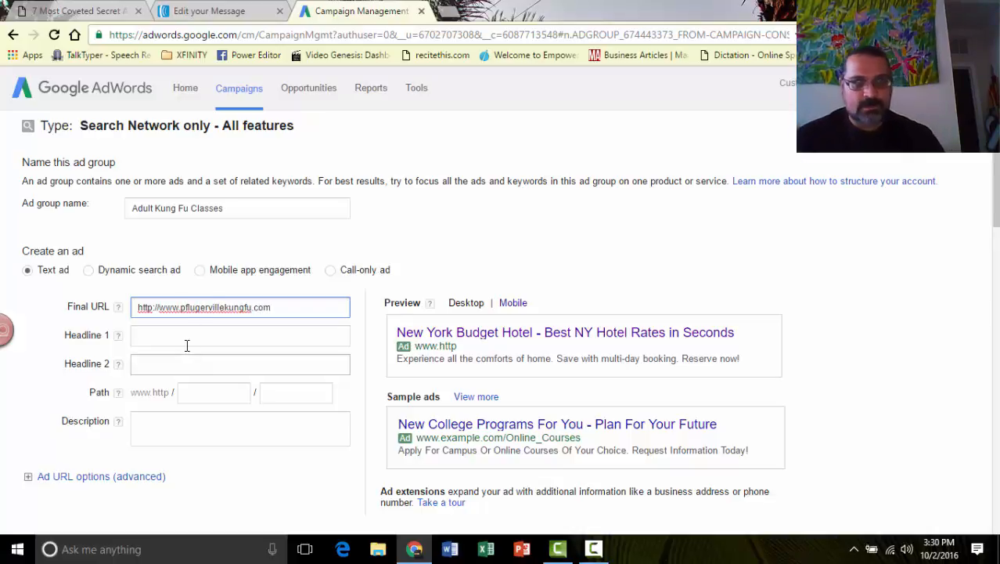
# Set the text ad's first headline to "Testing this ad out"
pyautogui.click(187, 341)
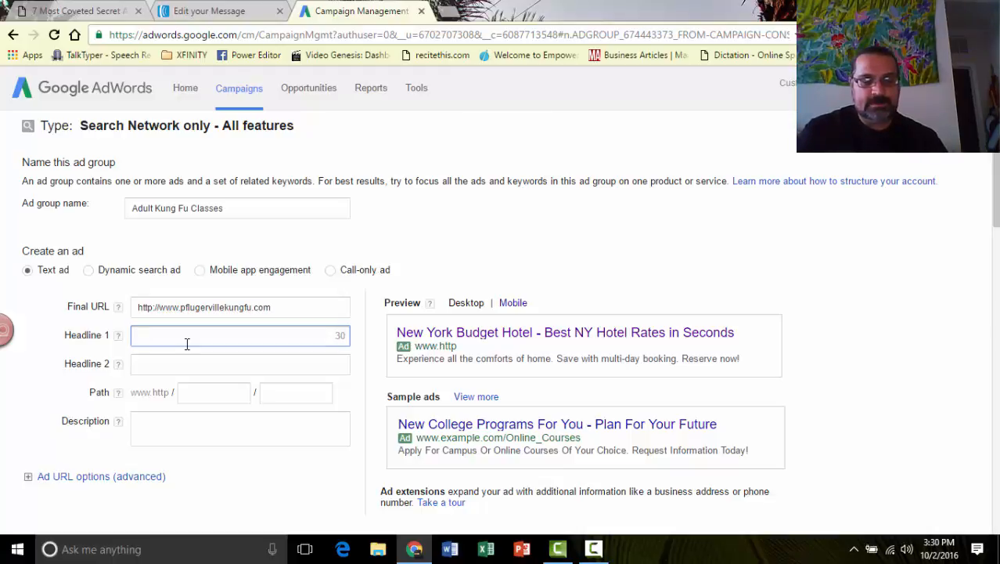
pyautogui.write('Testing th')
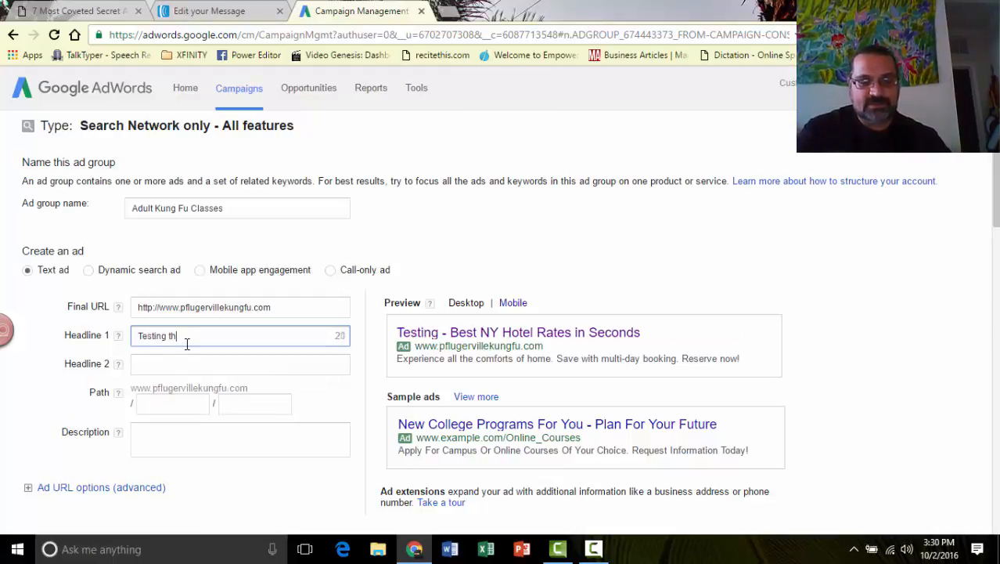
pyautogui.write('is ad out')
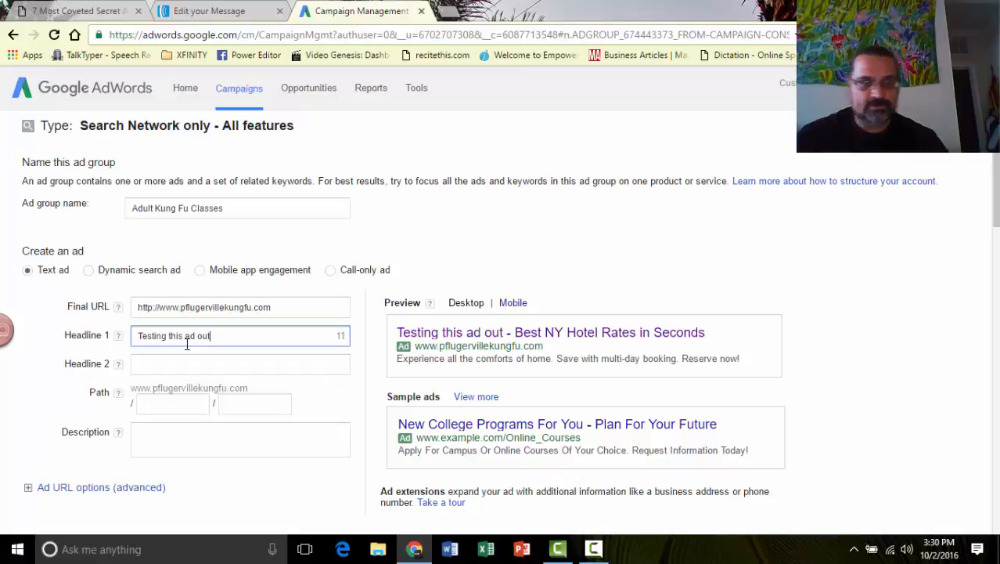
# Set the text ad's second headline to "Test"
pyautogui.click(191, 364)
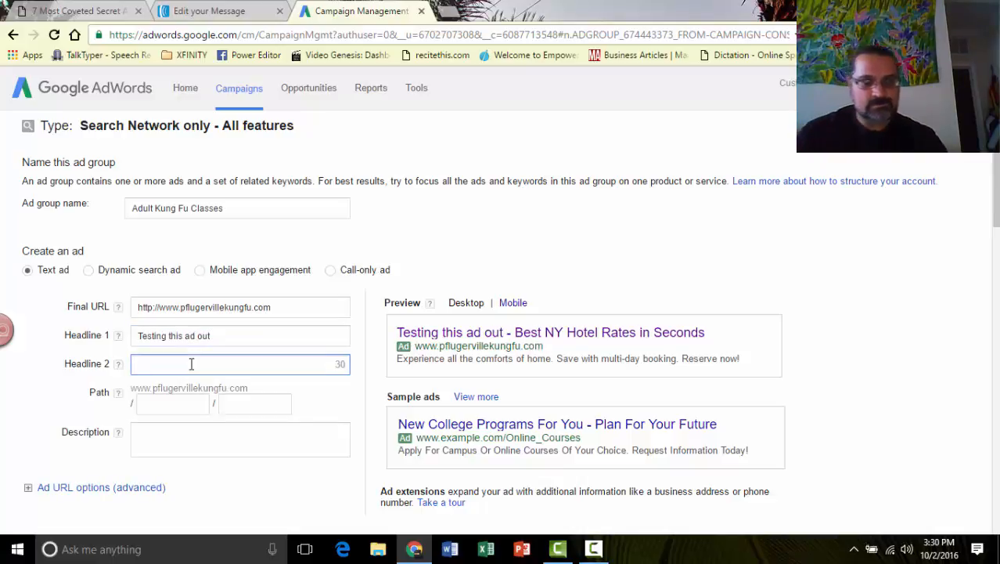
pyautogui.write('Test')
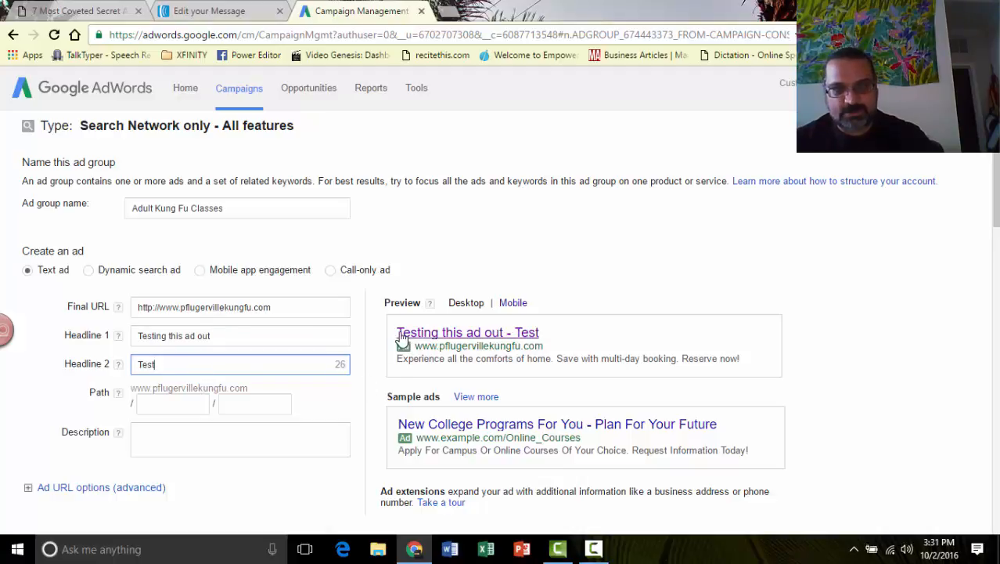
# Replace the text ad's first headline with "Great Kung FU In Pflugerville"
pyautogui.moveTo(235, 338); pyautogui.dragTo(120, 347)
pyautogui.write('Great K')
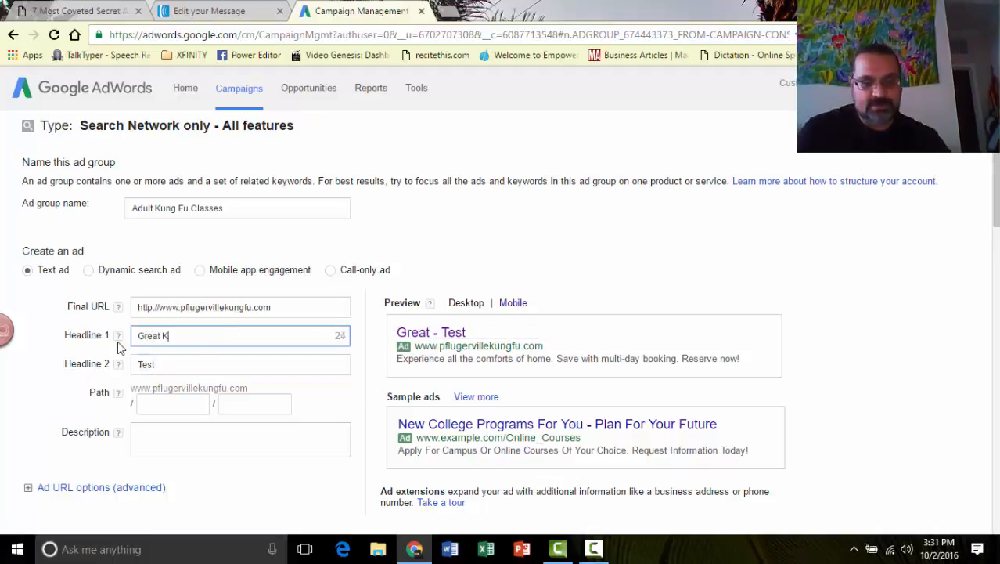
pyautogui.write('ung FU In ')
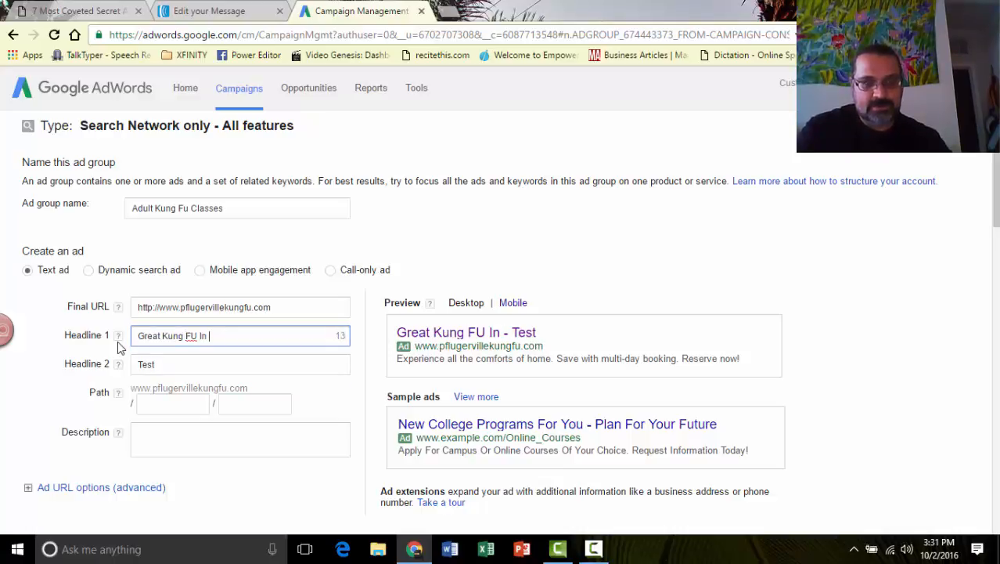
pyautogui.write('P')
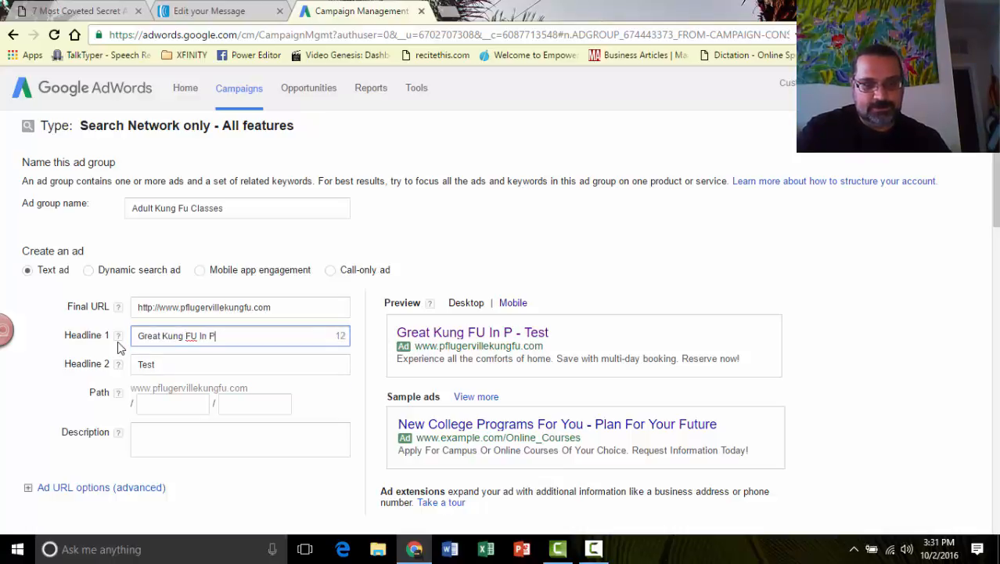
pyautogui.write('flugerville')
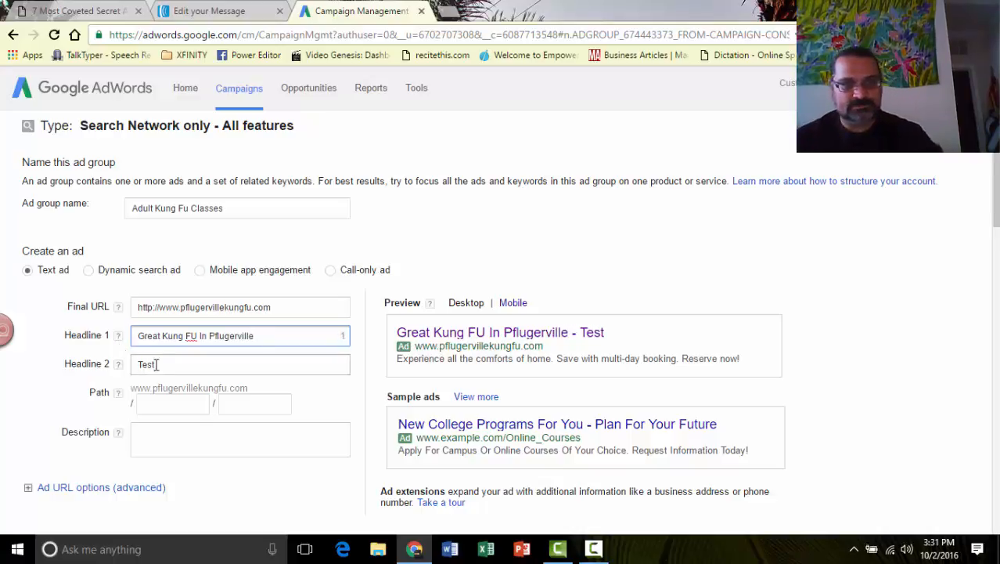
# Replace the text ad's second headline with "No OCntracts"
pyautogui.press('Tab')
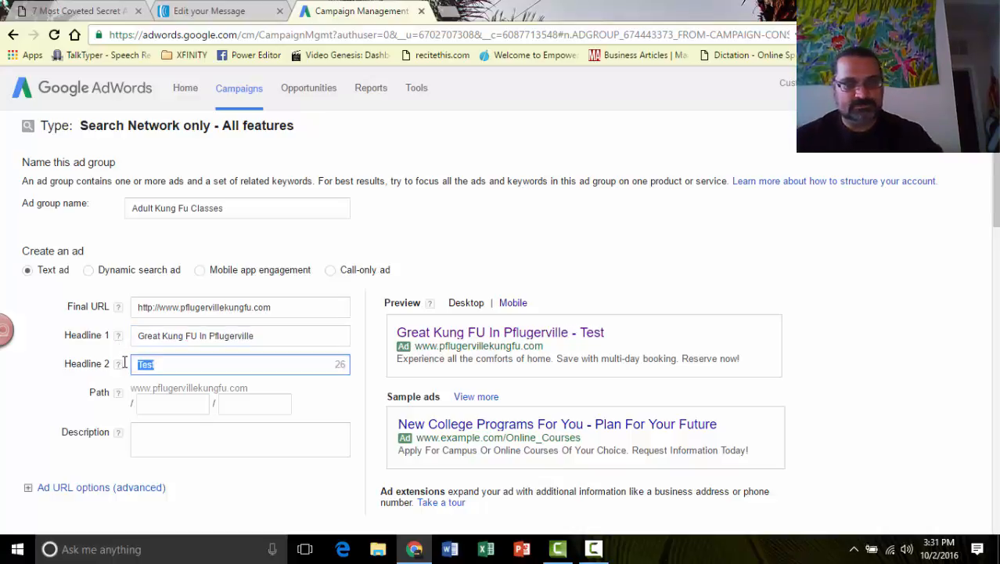
pyautogui.write('No OCn')
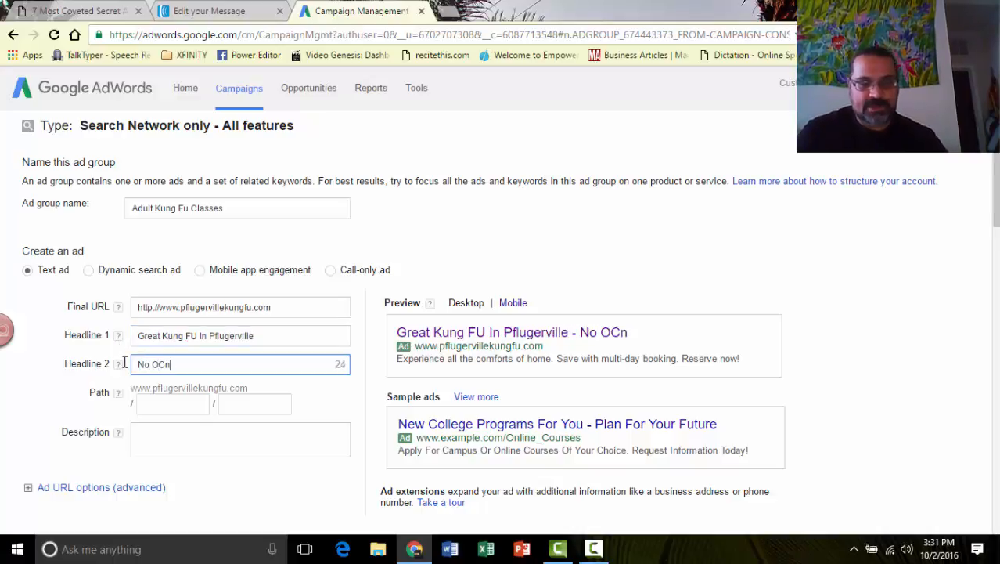
pyautogui.write('tracts')
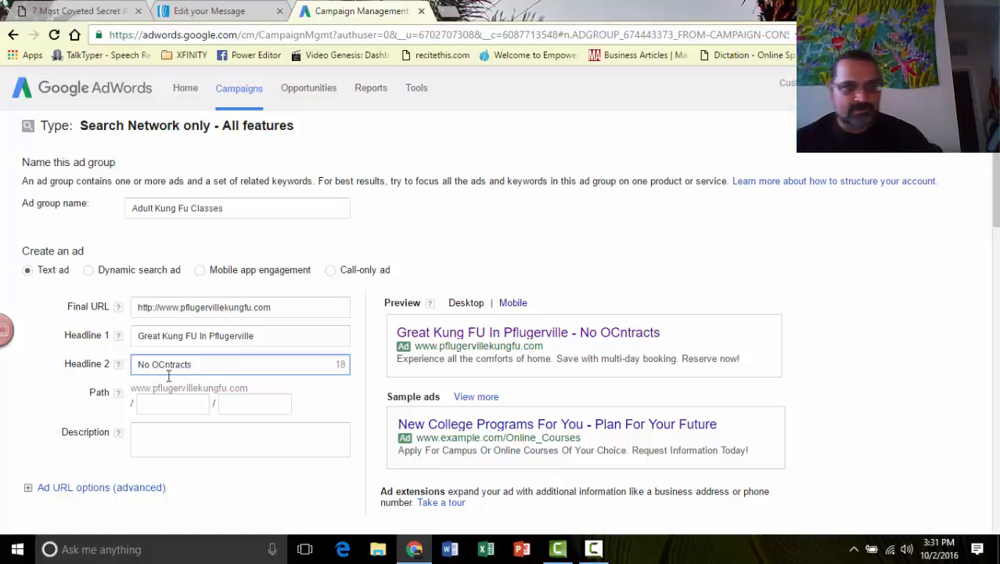
# Set the first part of the text ad's display path to "adult kungfu"
pyautogui.click(164, 406)
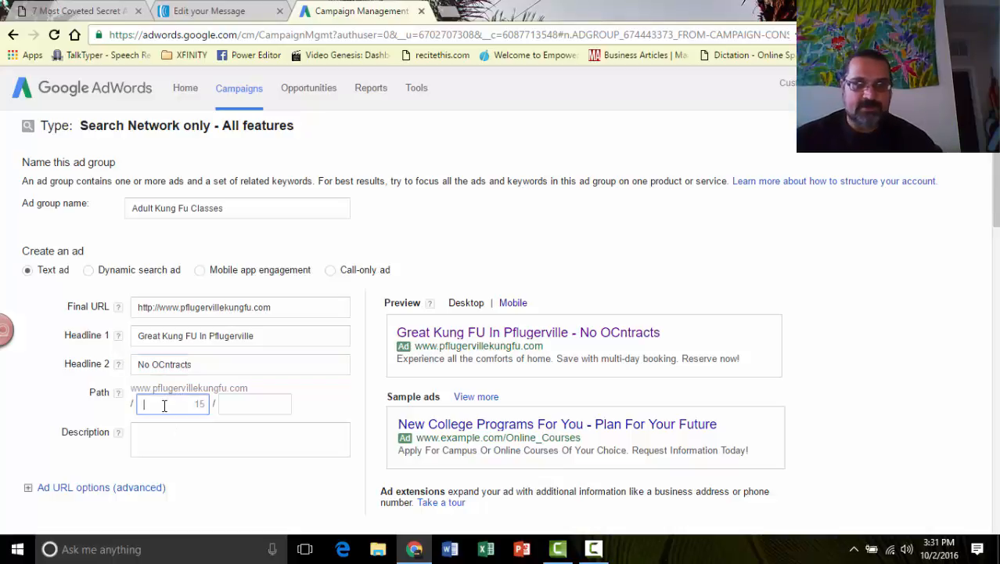
pyautogui.write('adult')
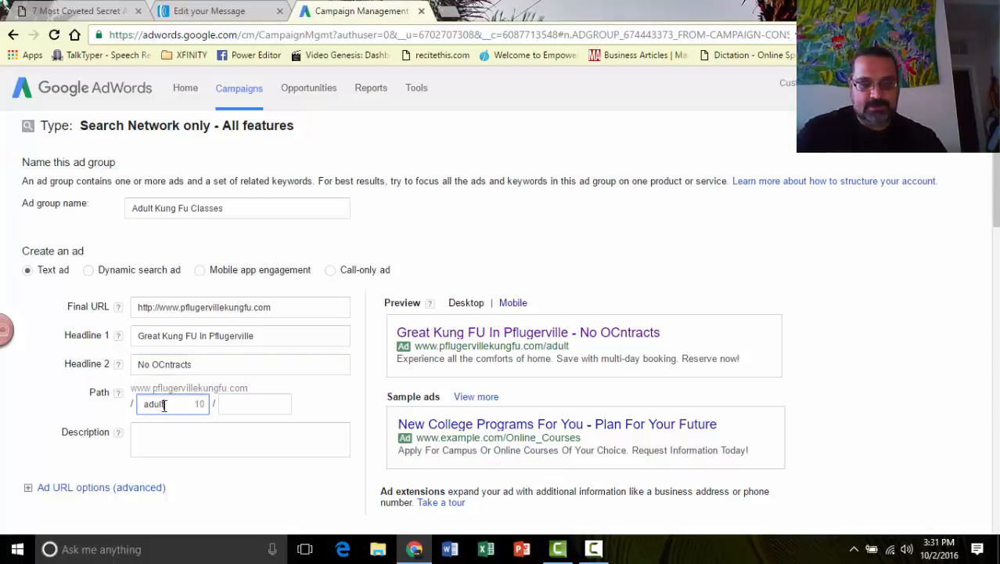
pyautogui.write('_kun')
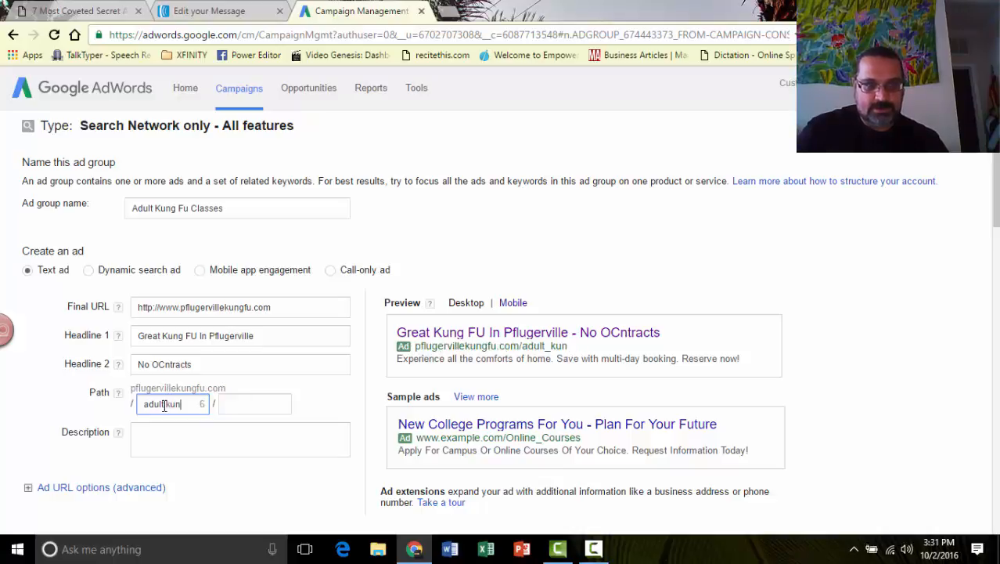
pyautogui.write('gfu')
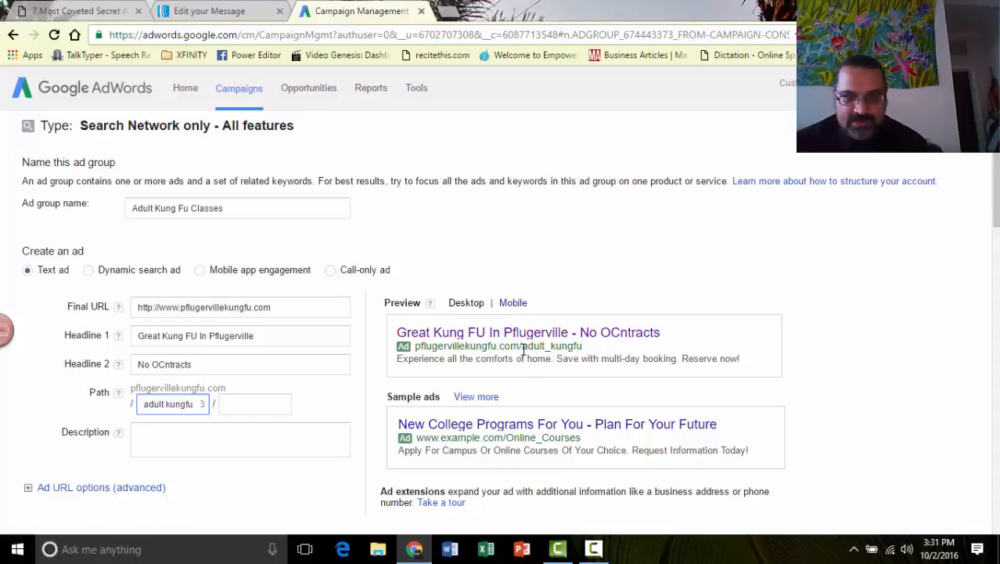
# Write the text ad's description as "Visit our website to get our rates and schedules"
pyautogui.click(141, 438)
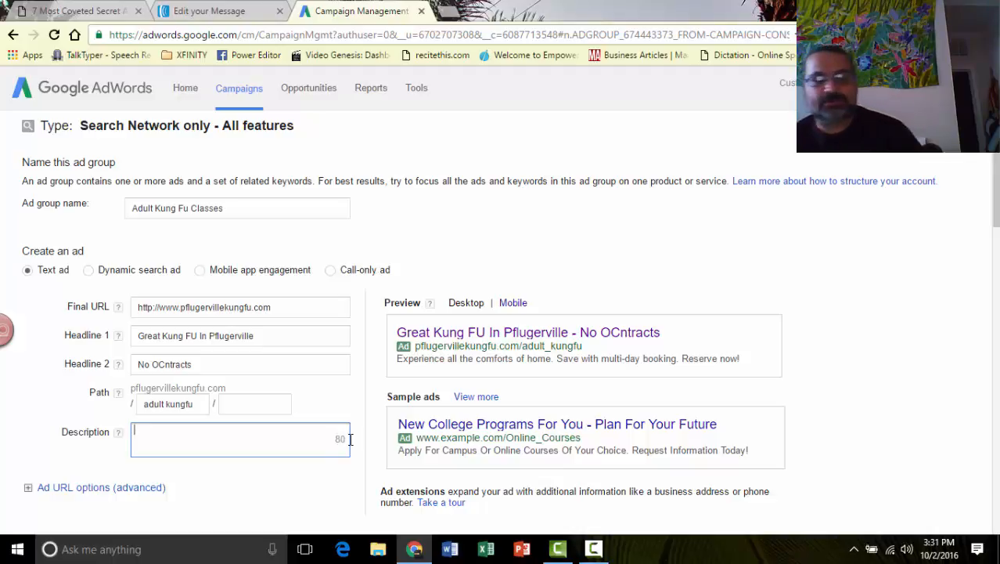
pyautogui.write('Join')
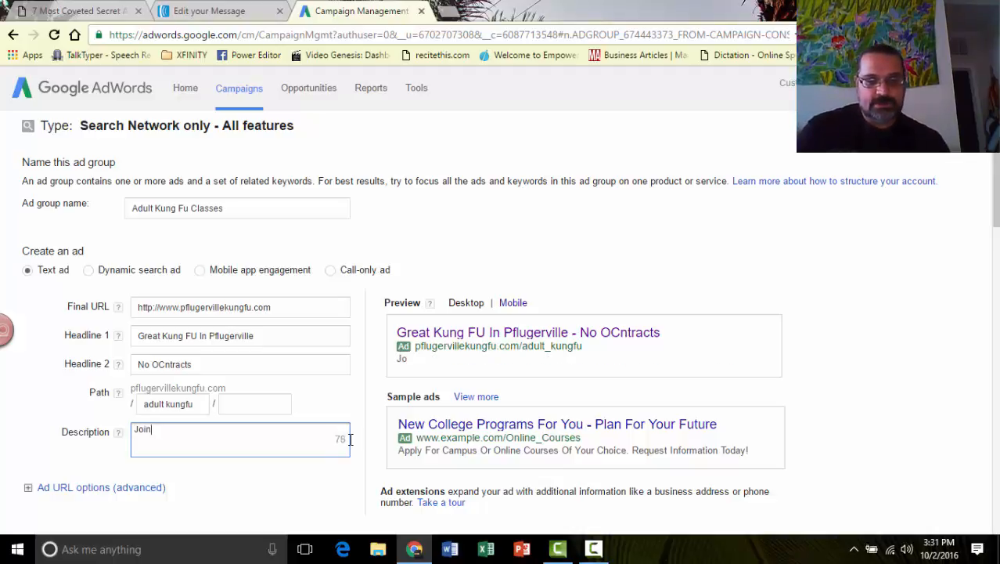
pyautogui.press('BackSpace')
pyautogui.press('BackSpace')
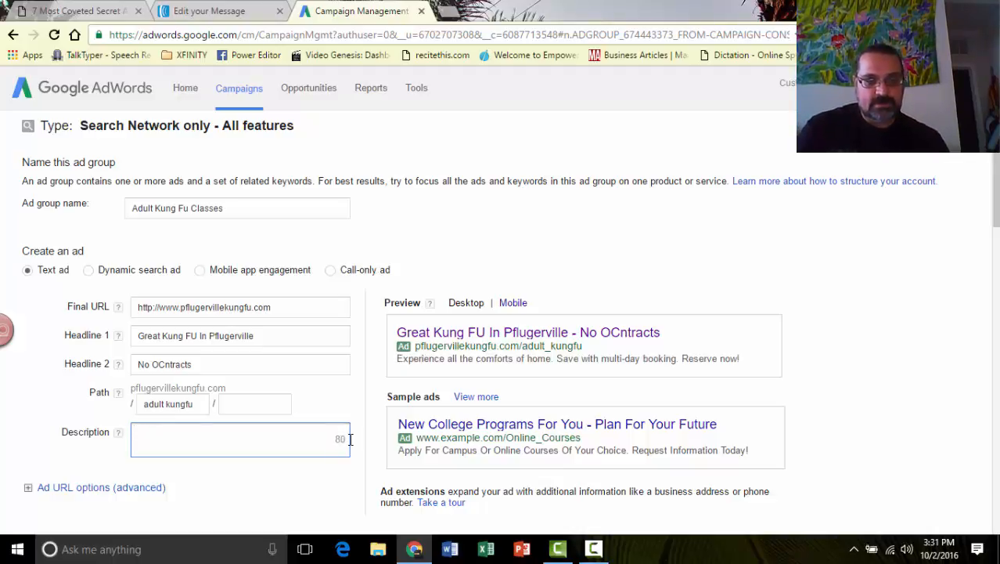
pyautogui.write('Visit o')
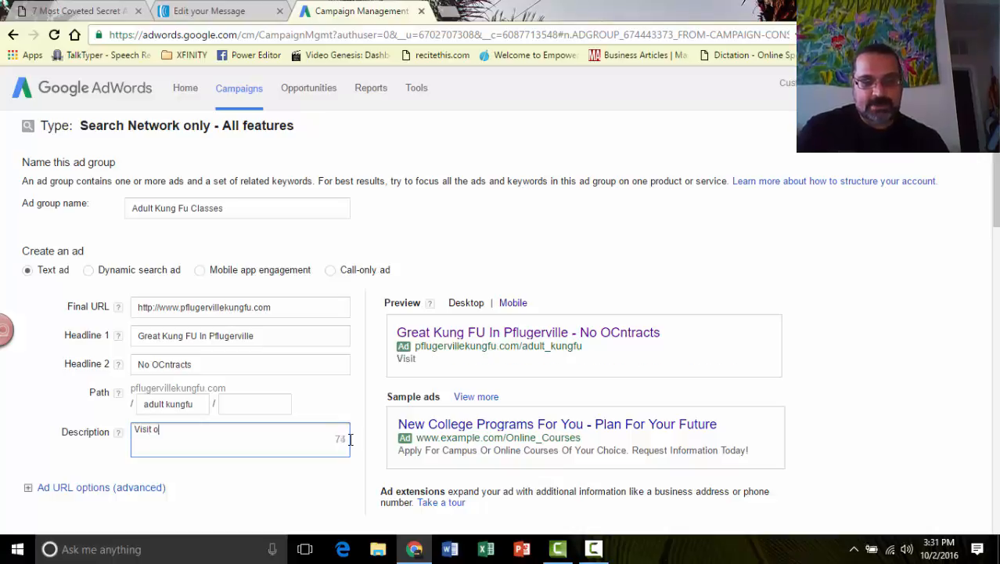
pyautogui.write('ur we')
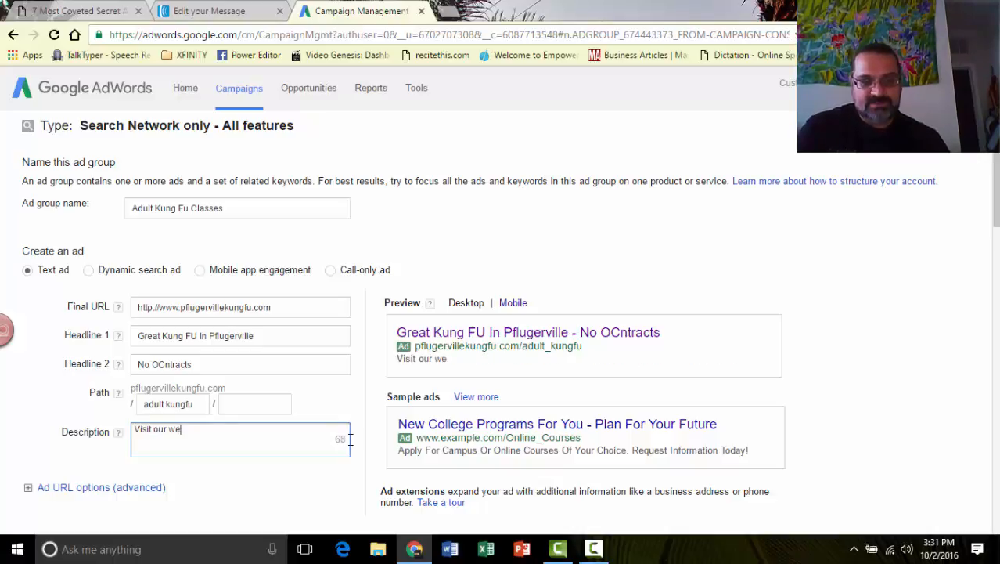
pyautogui.write('bsite to get')
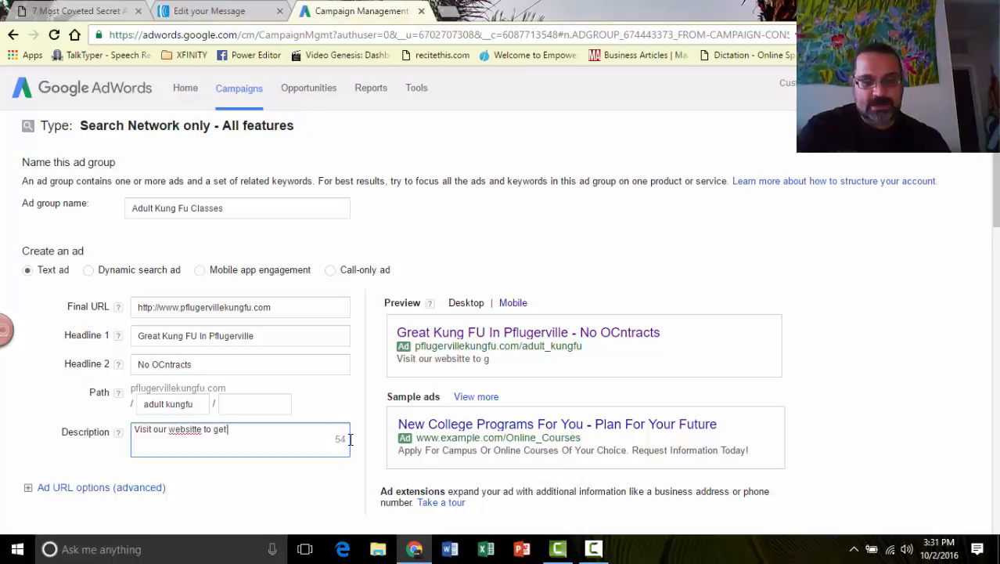
pyautogui.write(' our rates a')
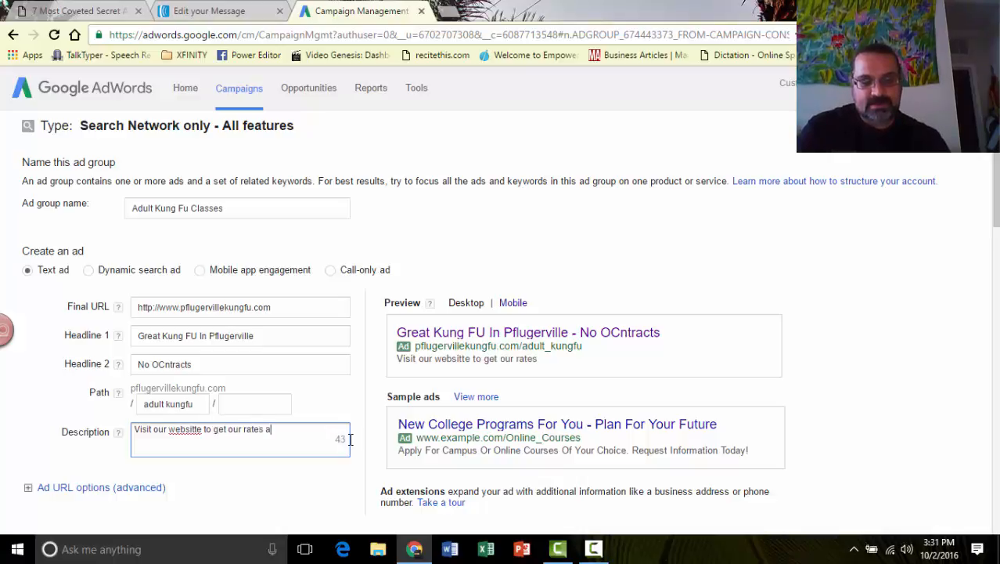
pyautogui.write('nd schedules')
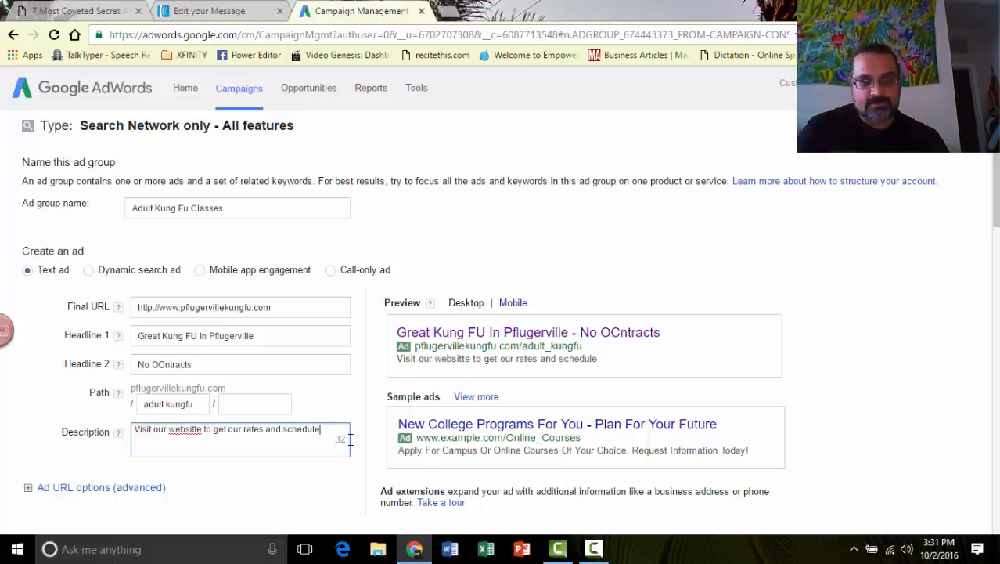
pyautogui.click(197, 428)
pyautogui.press('BackSpace')
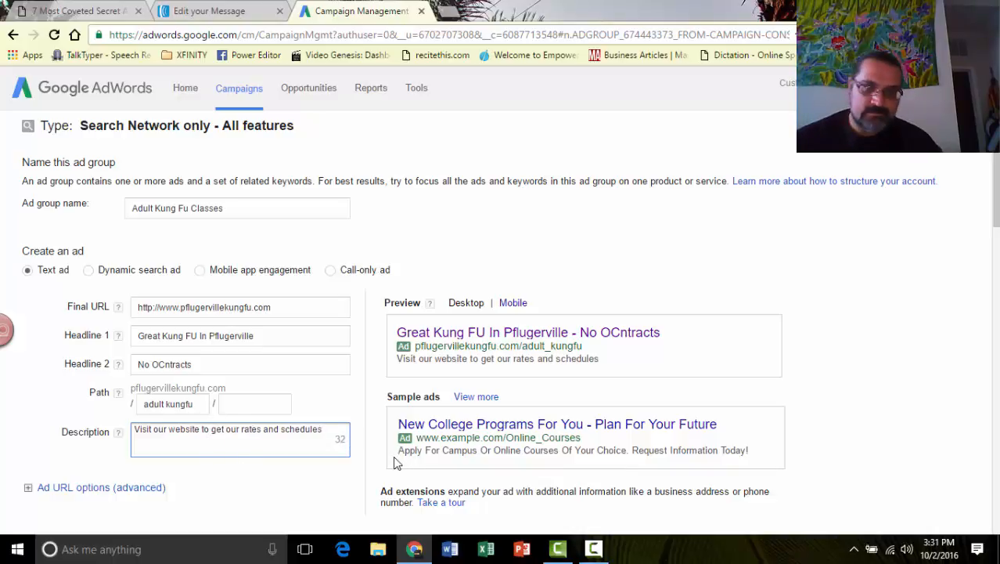
# Add "kung fu" as a keyword for the ad group
pyautogui.scroll(-3, 532, 420)
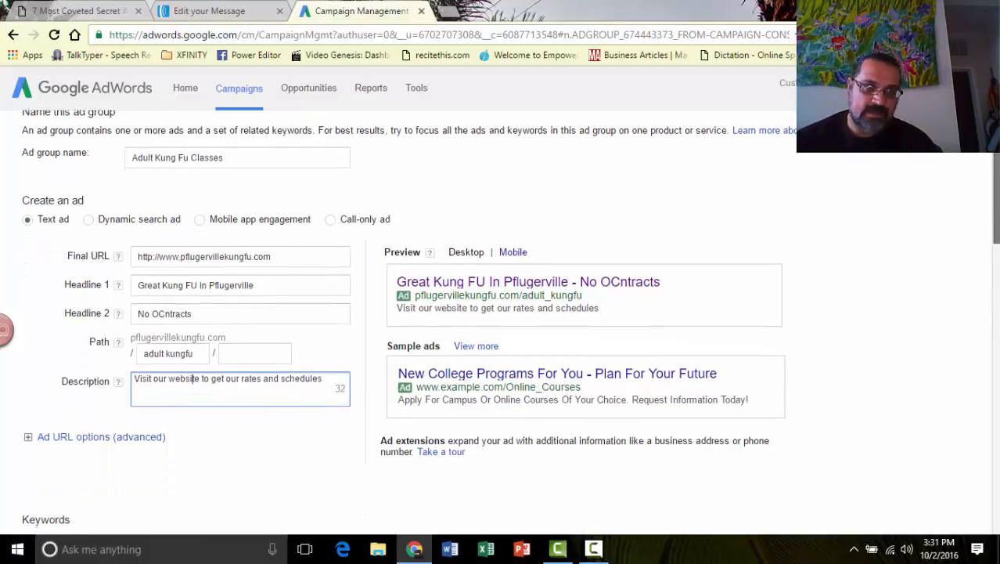
pyautogui.scroll(-4, 532, 420)
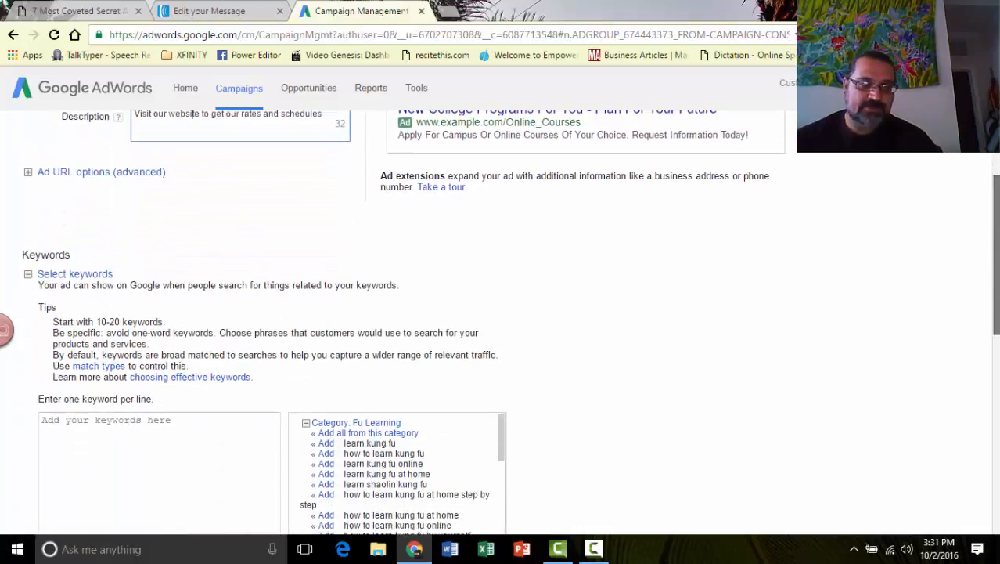
pyautogui.scroll(-1, 966, 342)
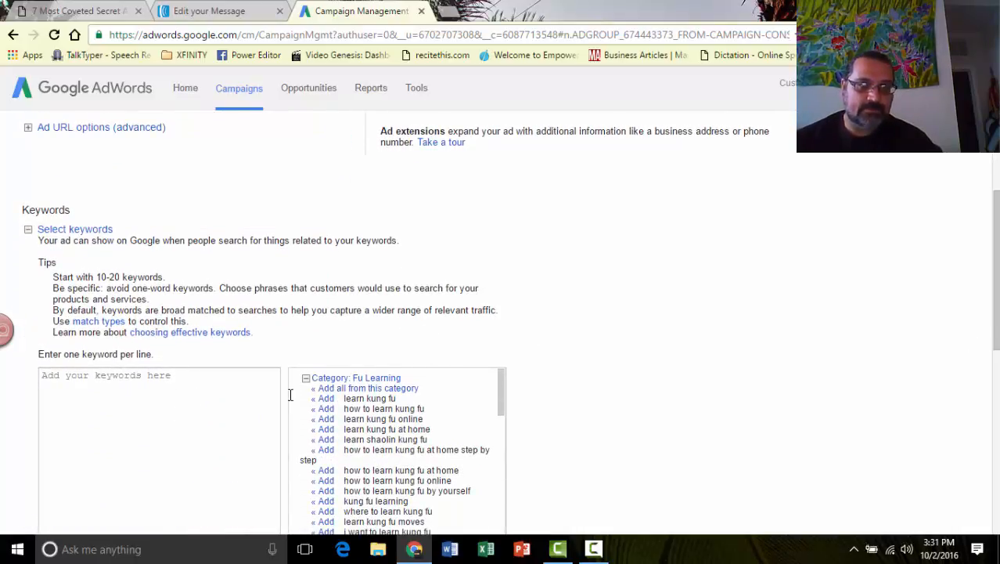
pyautogui.moveTo(502, 392)
pyautogui.mouseDown()
pyautogui.moveTo(505, 403)
pyautogui.moveTo(502, 385)
pyautogui.mouseUp()
pyautogui.click(76, 385)
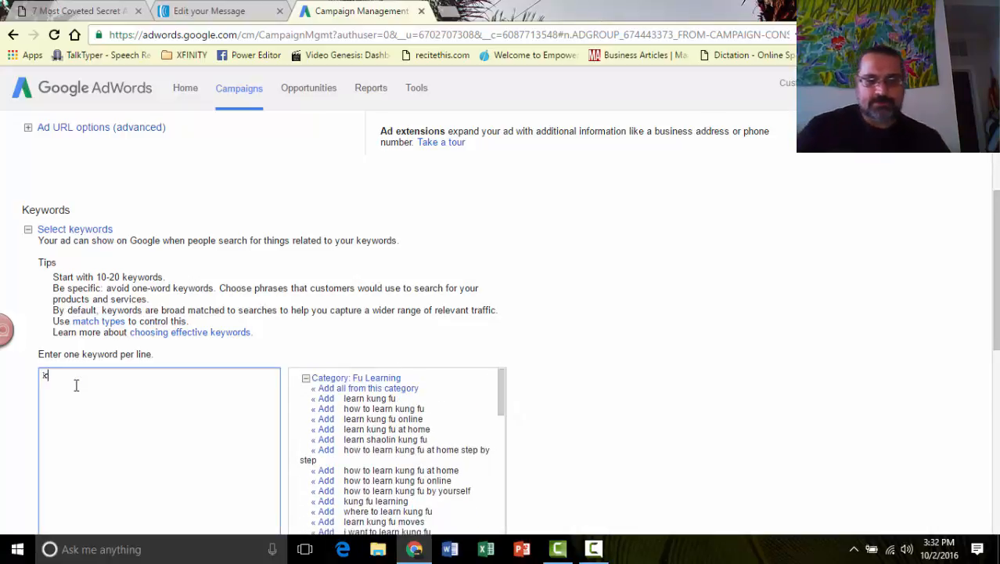
pyautogui.write('kuung fu')
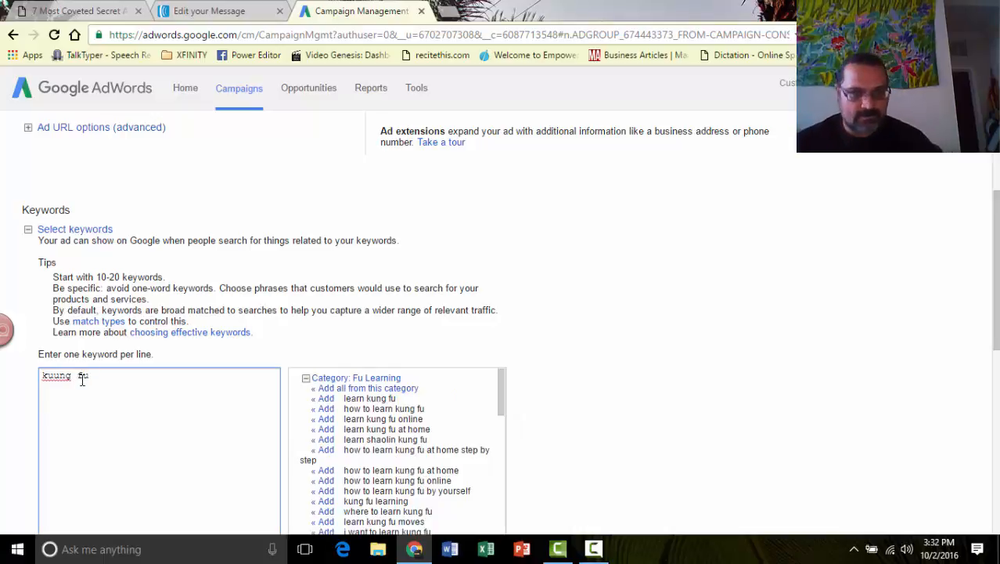
pyautogui.click(58, 377)
pyautogui.press('BackSpace')
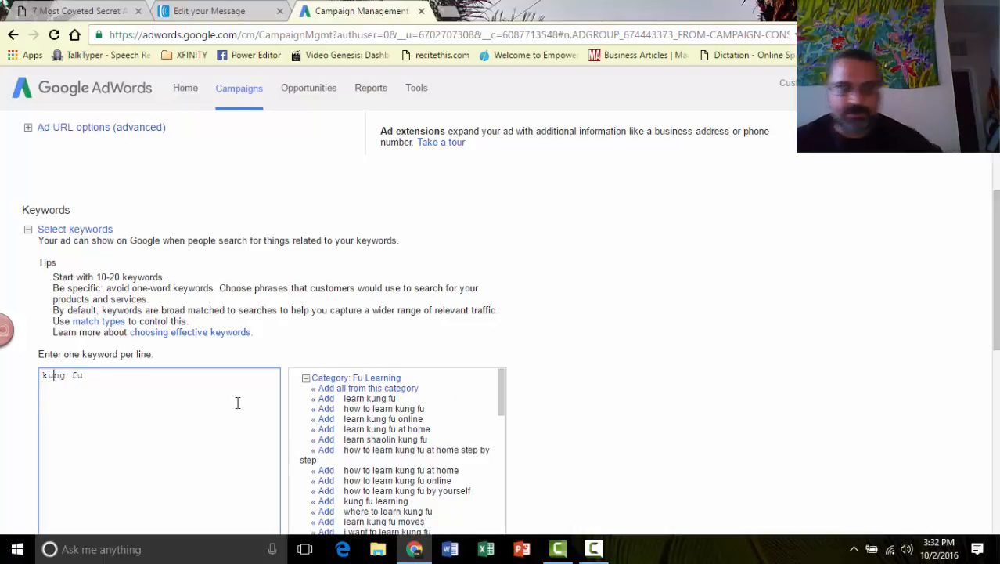
# Read the keyword tip on how many keywords to start with, highlighting the recommended number
pyautogui.moveTo(996, 258); pyautogui.dragTo(995, 272)
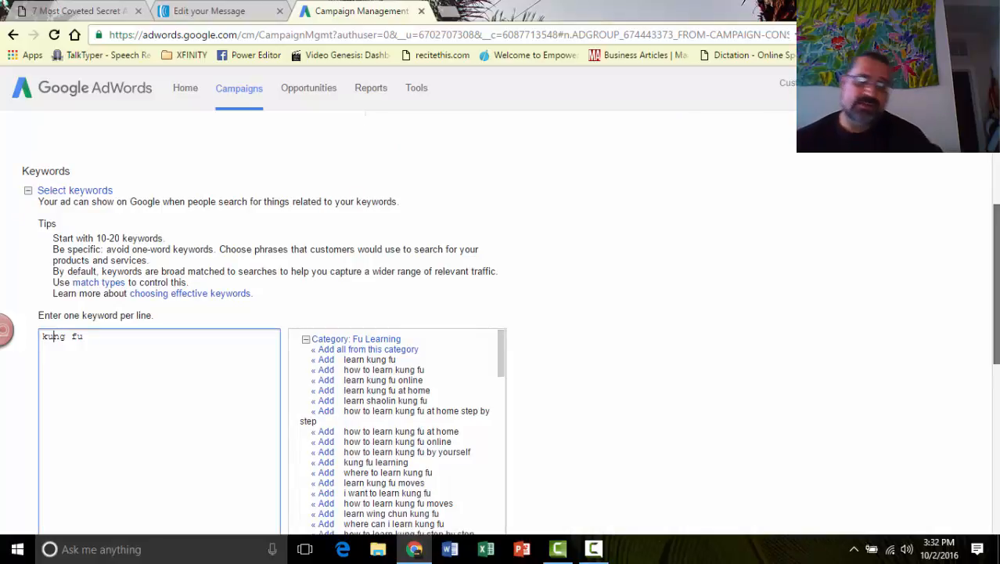
pyautogui.click(110, 240)
pyautogui.moveTo(112, 238)
pyautogui.mouseDown()
pyautogui.moveTo(103, 240)
pyautogui.moveTo(123, 238)
pyautogui.mouseUp()
pyautogui.click(97, 238)
pyautogui.doubleClick(98, 237)
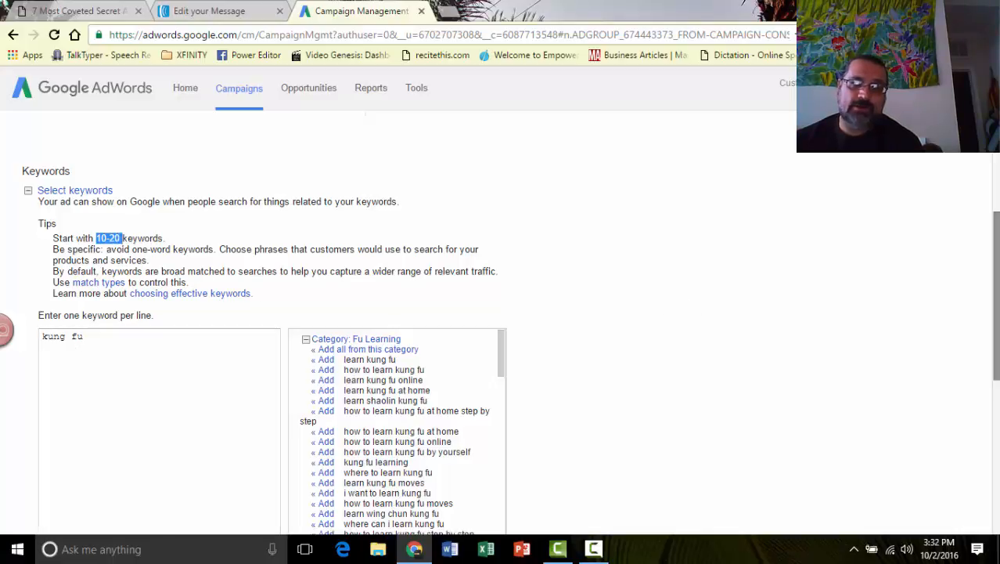
# Set the ad group's default maximum cost-per-click bid to $5.00 and estimate the search traffic for the keywords
pyautogui.scroll(-1, 509, 345)
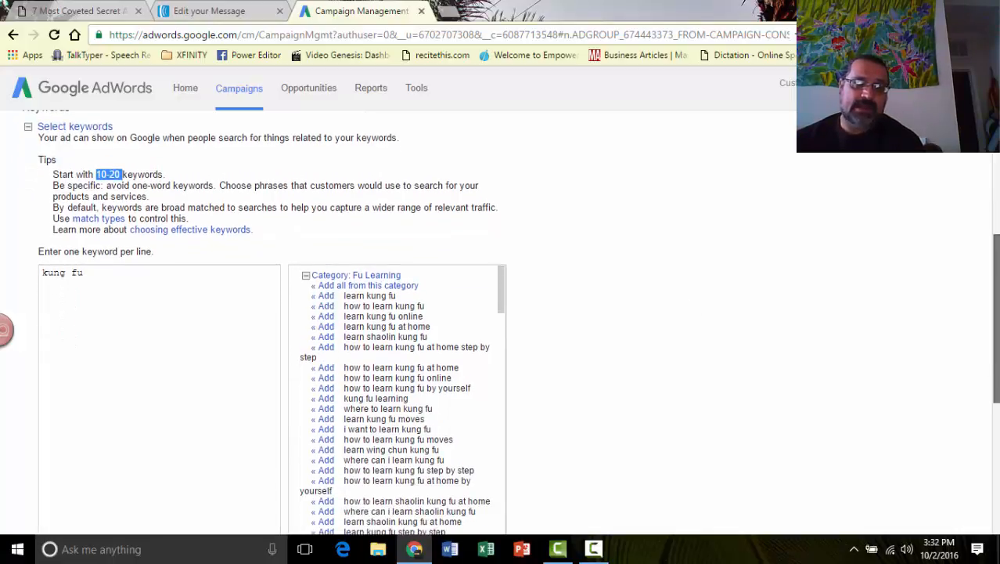
pyautogui.scroll(-3, 509, 321)
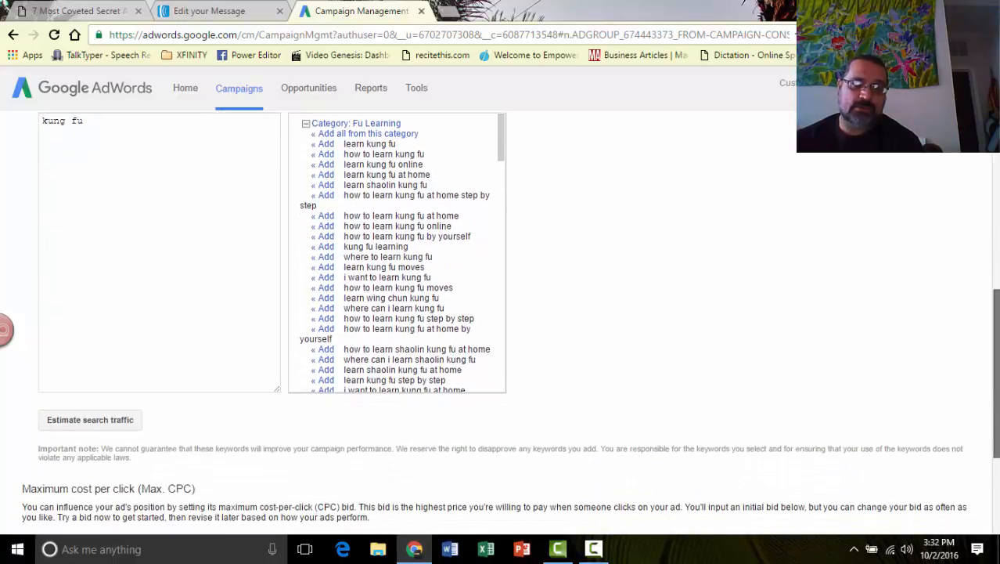
pyautogui.scroll(-1, 509, 321)
pyautogui.scroll(-1, 997, 346)
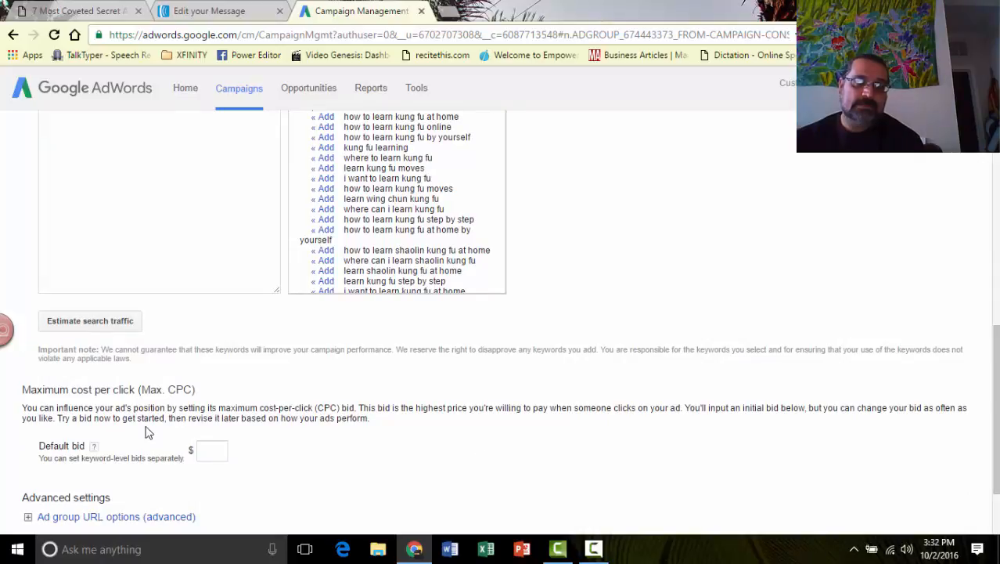
pyautogui.click(208, 451)
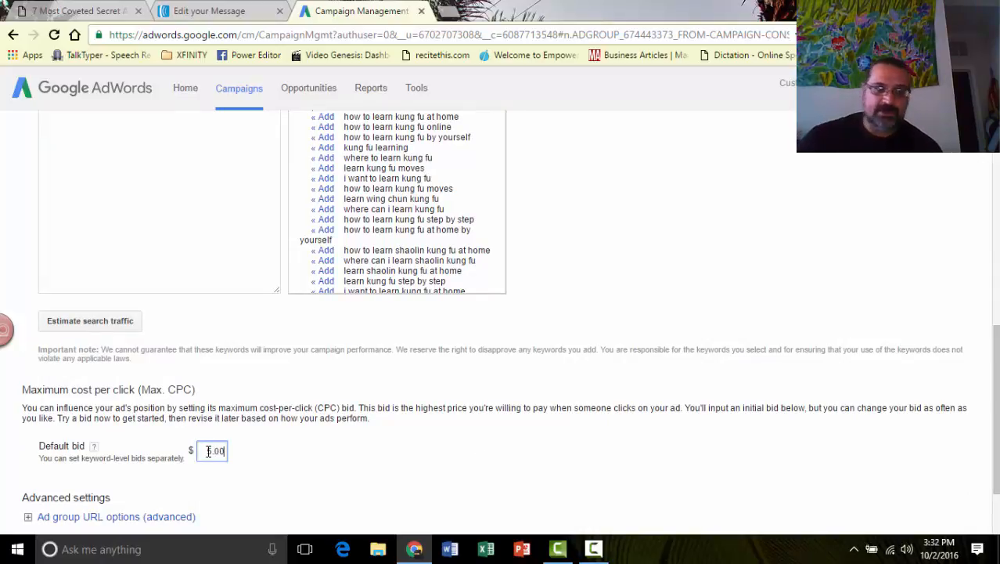
pyautogui.click(109, 328)
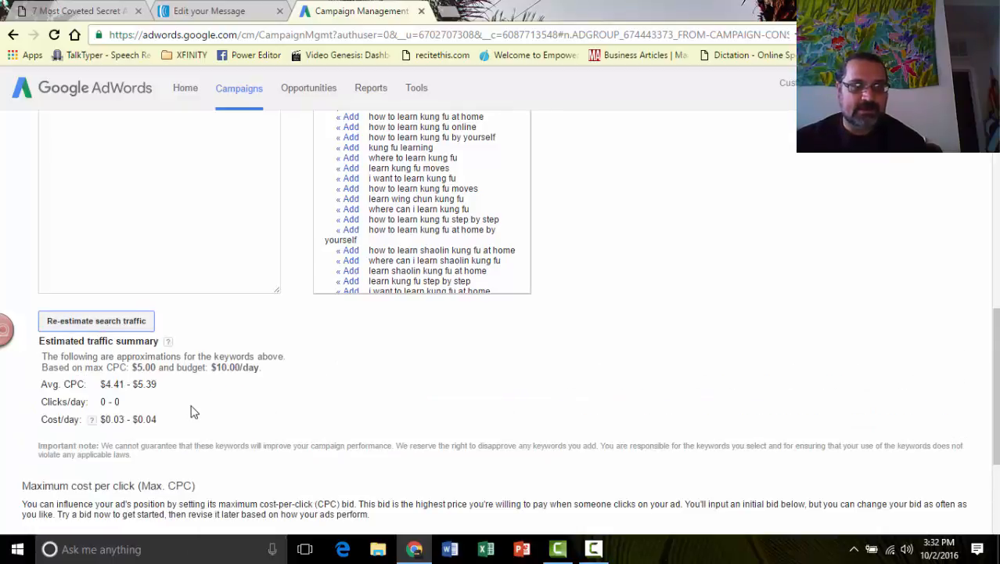
# Examine the estimated clicks per day and cost per day in the estimated traffic summary
pyautogui.moveTo(123, 401); pyautogui.dragTo(100, 400)
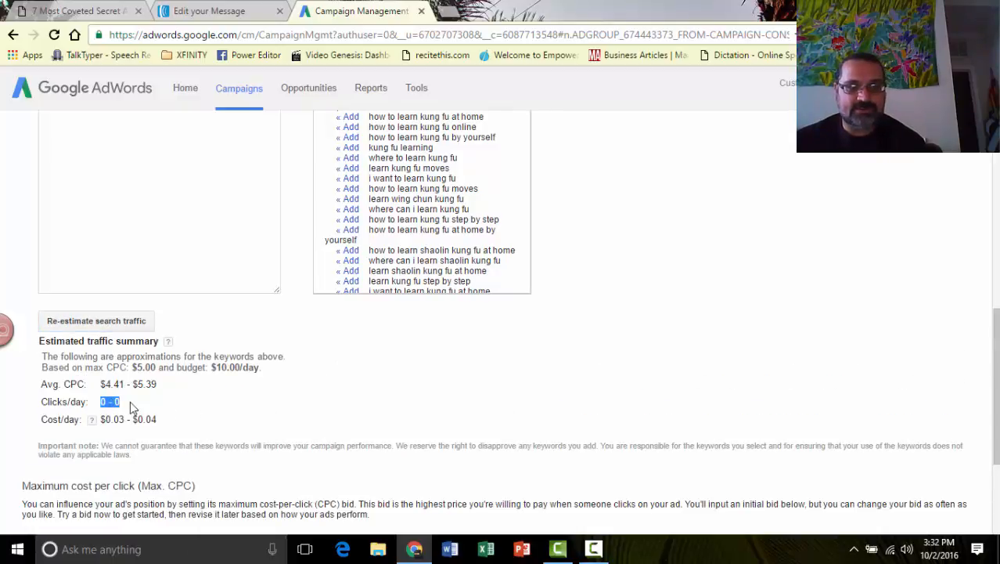
pyautogui.click(132, 408)
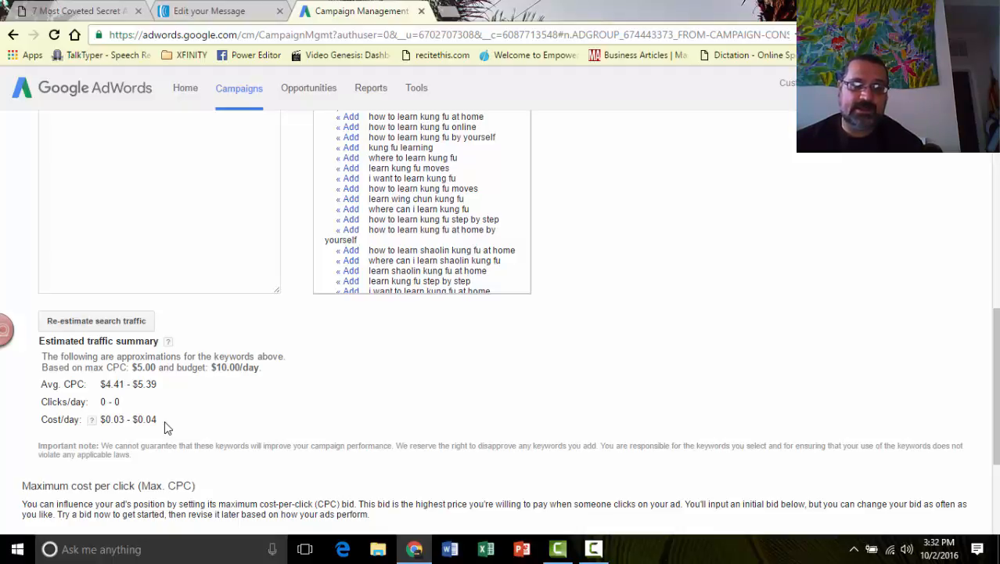
pyautogui.moveTo(164, 421); pyautogui.dragTo(98, 403)
pyautogui.click(217, 411)
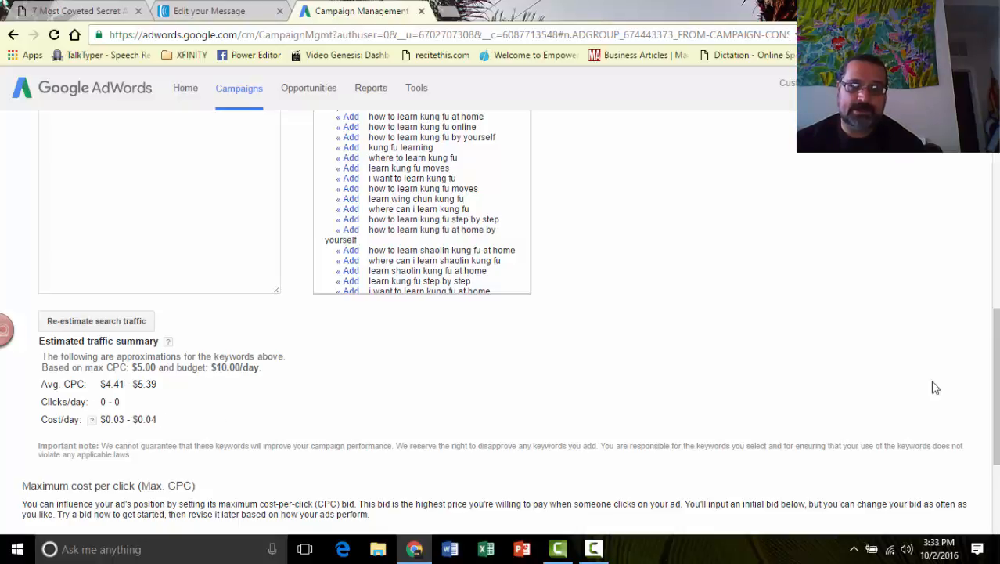
# Save the ad group, continue to billing, and proceed with United States as the billing country
pyautogui.scroll(-3, 996, 350)
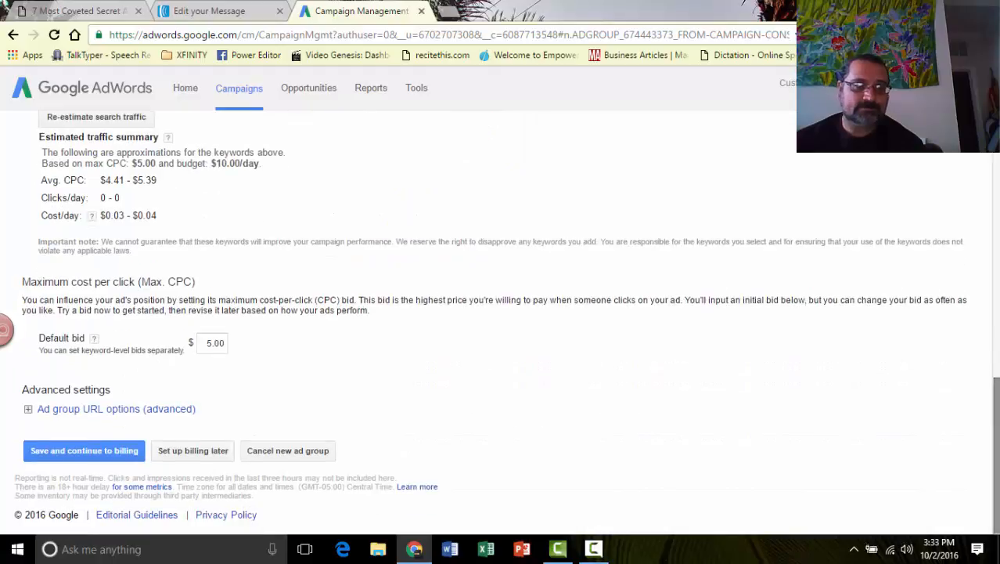
pyautogui.click(83, 451)
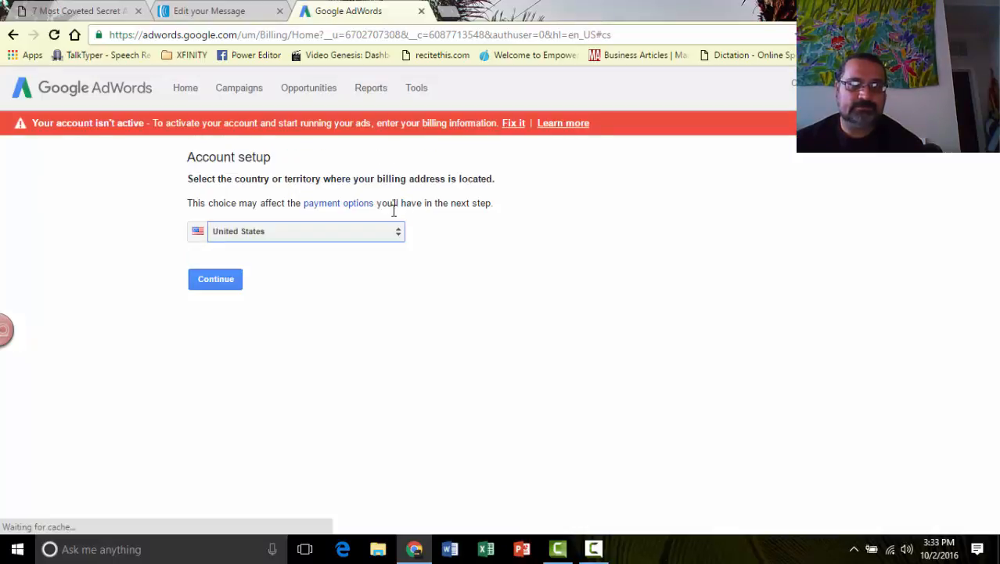
pyautogui.click(215, 279)
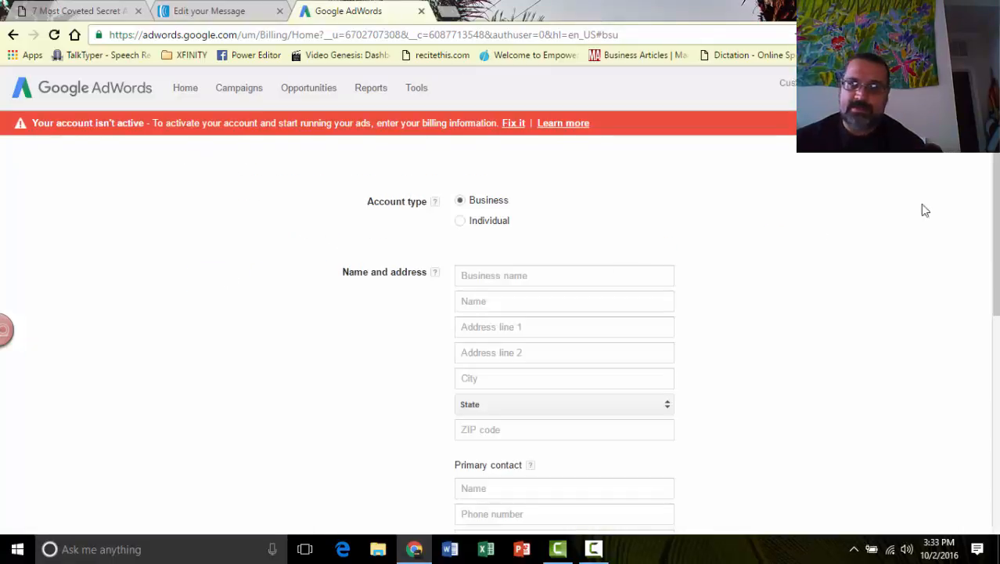
# Look through the billing form, choosing credit or debit card as the payment method and agreeing to the AdWords terms and conditions
pyautogui.scroll(-3, 994, 235)
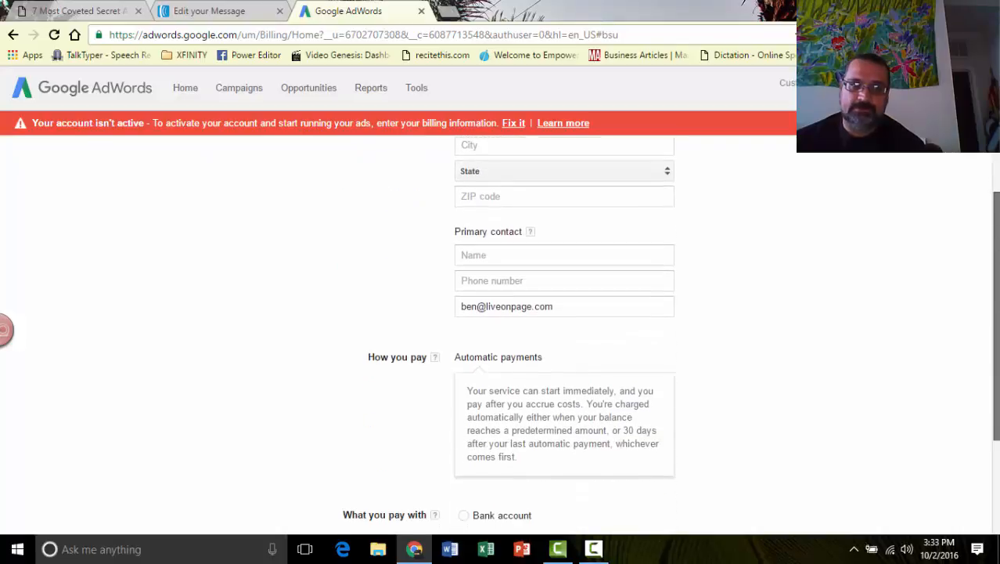
pyautogui.scroll(-1, 912, 337)
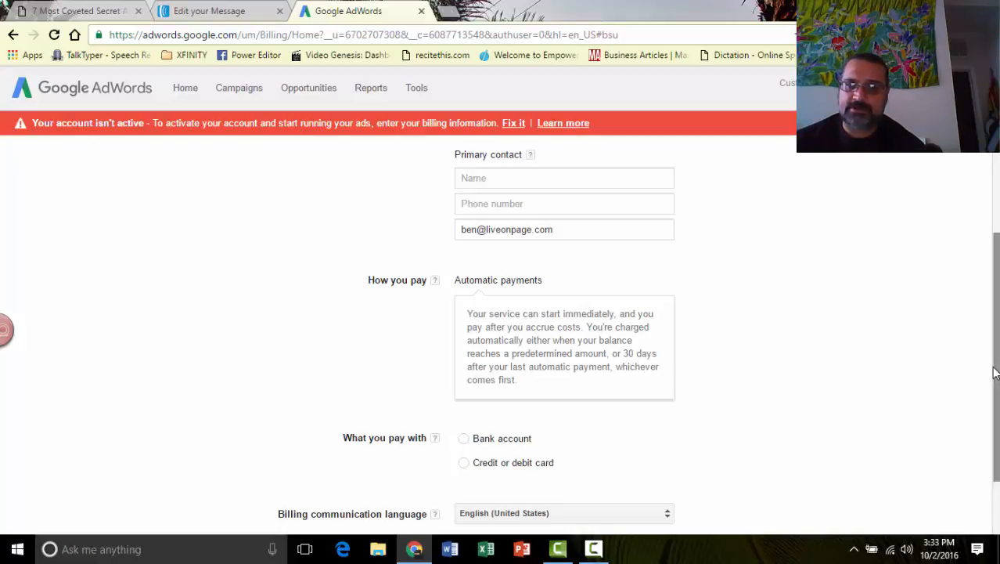
pyautogui.moveTo(997, 368); pyautogui.dragTo(996, 417)
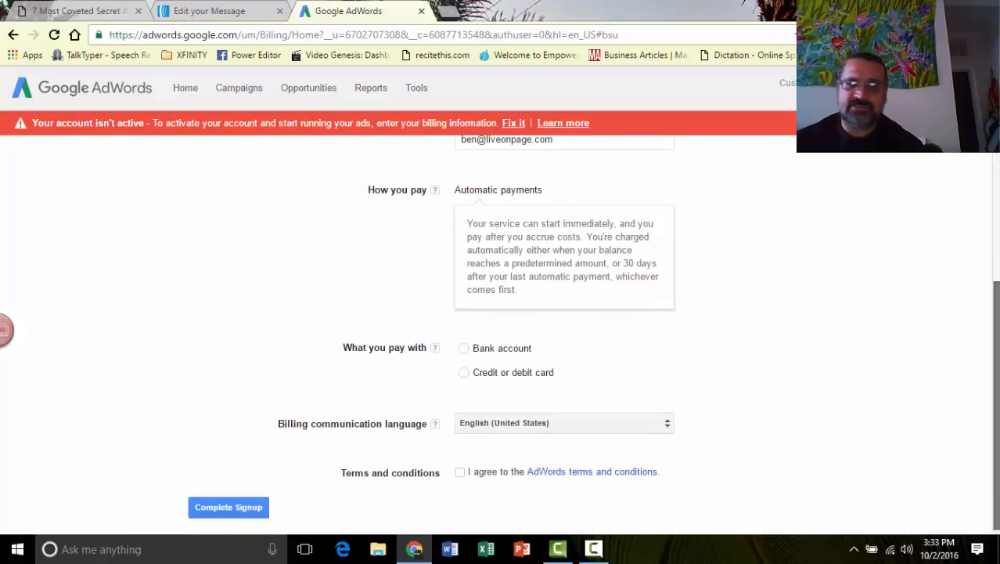
pyautogui.moveTo(996, 416); pyautogui.dragTo(996, 421)
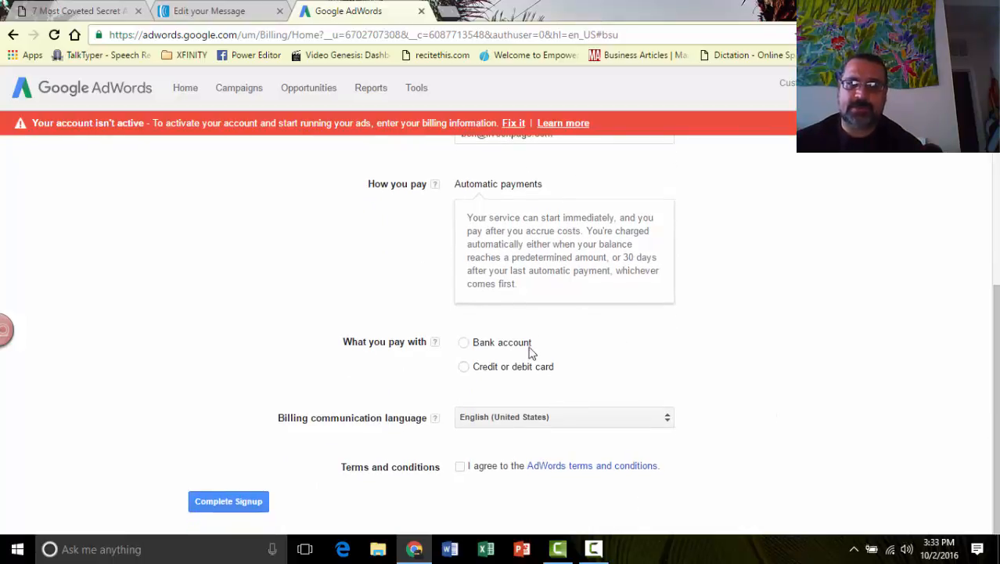
pyautogui.click(463, 367)
pyautogui.scroll(-2, 657, 407)
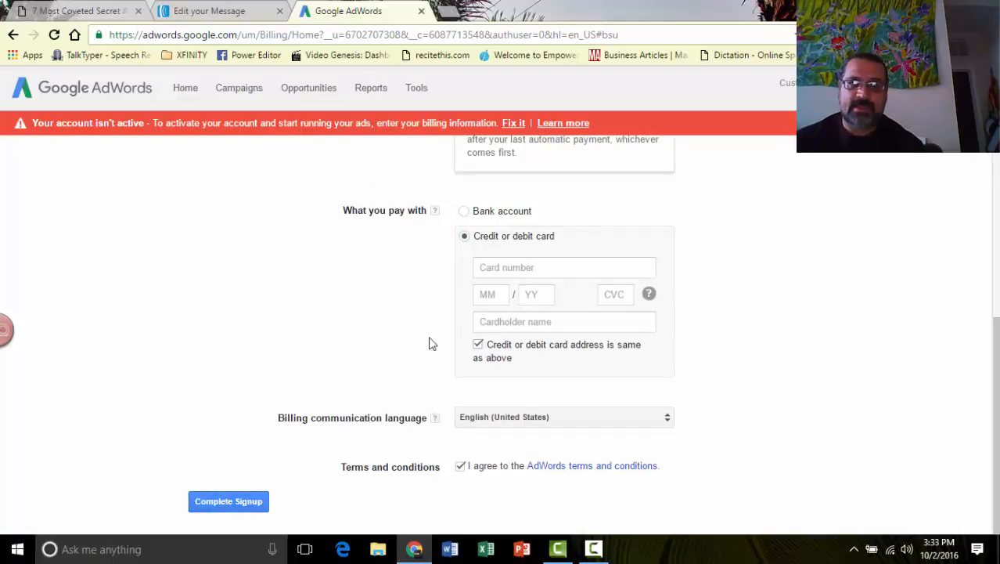
pyautogui.moveTo(997, 435); pyautogui.dragTo(978, 156)
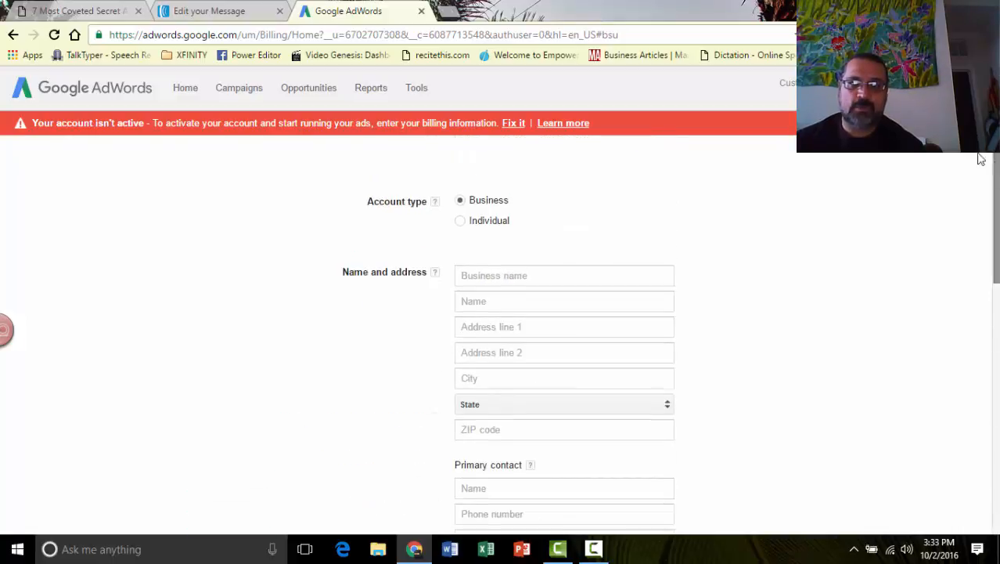
# Start a new conversion action in the Conversions tool with Website as its source
pyautogui.click(418, 91)
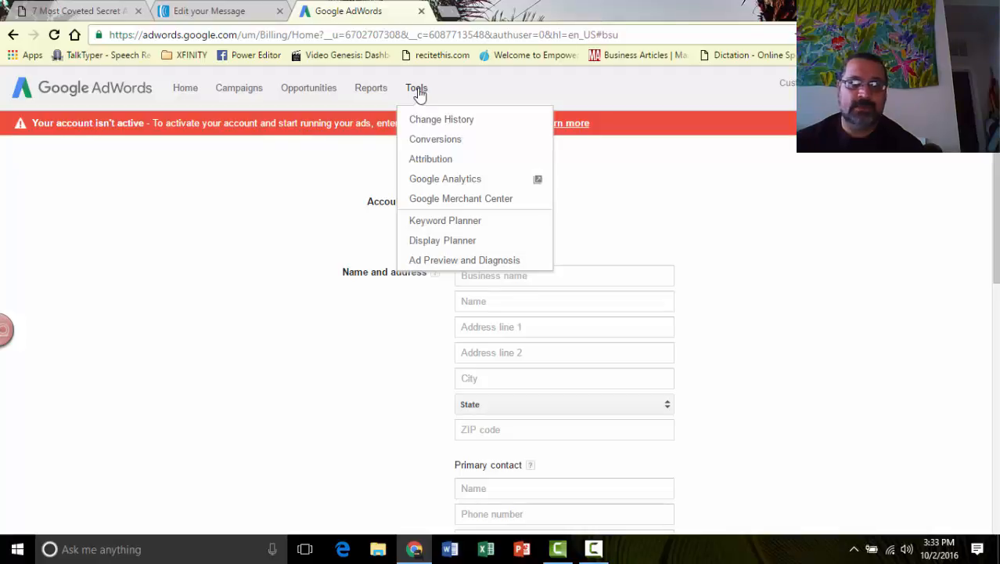
pyautogui.click(454, 146)
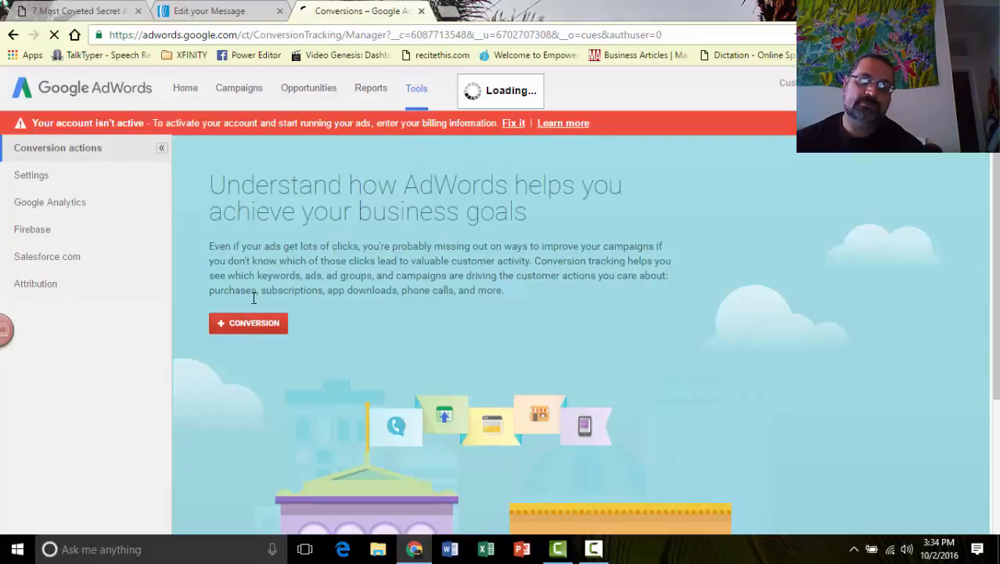
pyautogui.click(249, 325)
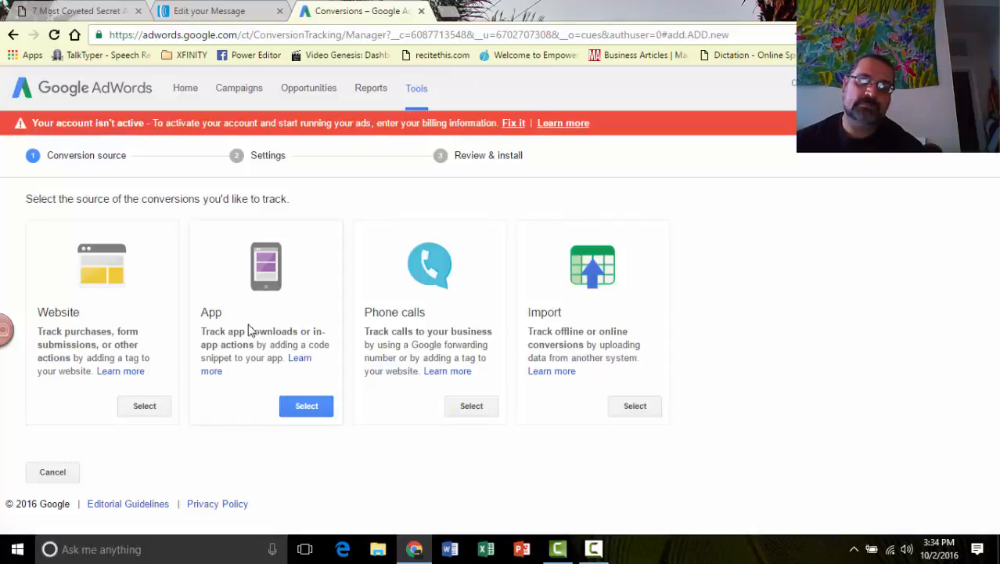
pyautogui.click(143, 406)
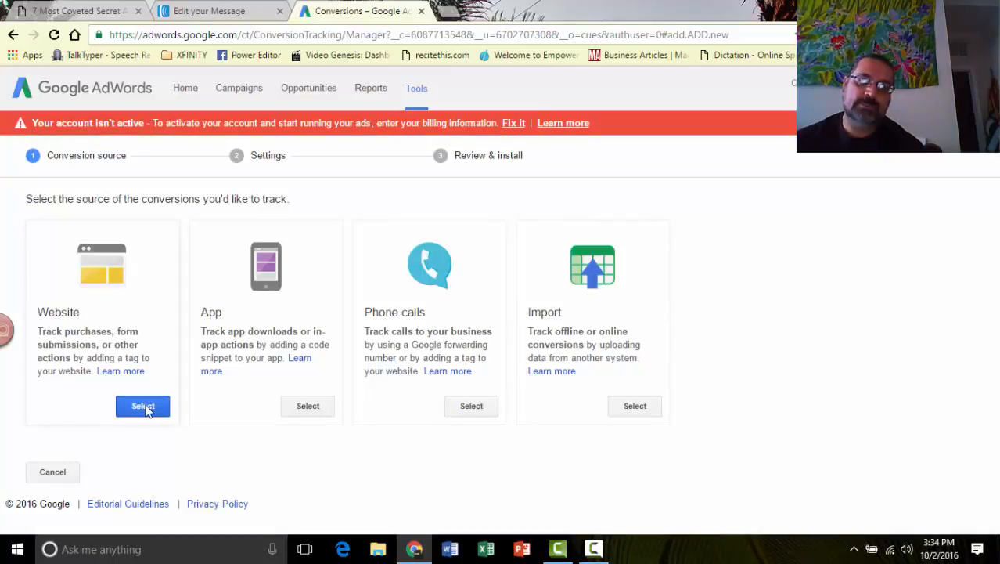
# Name the website conversion action "Kung Fu Conversions"
pyautogui.click(246, 299)
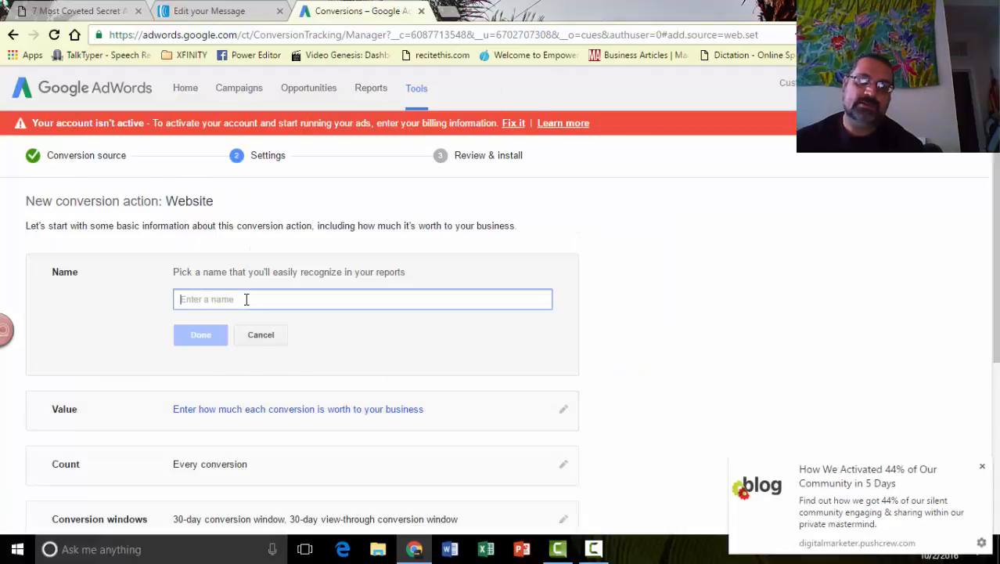
pyautogui.click(982, 468)
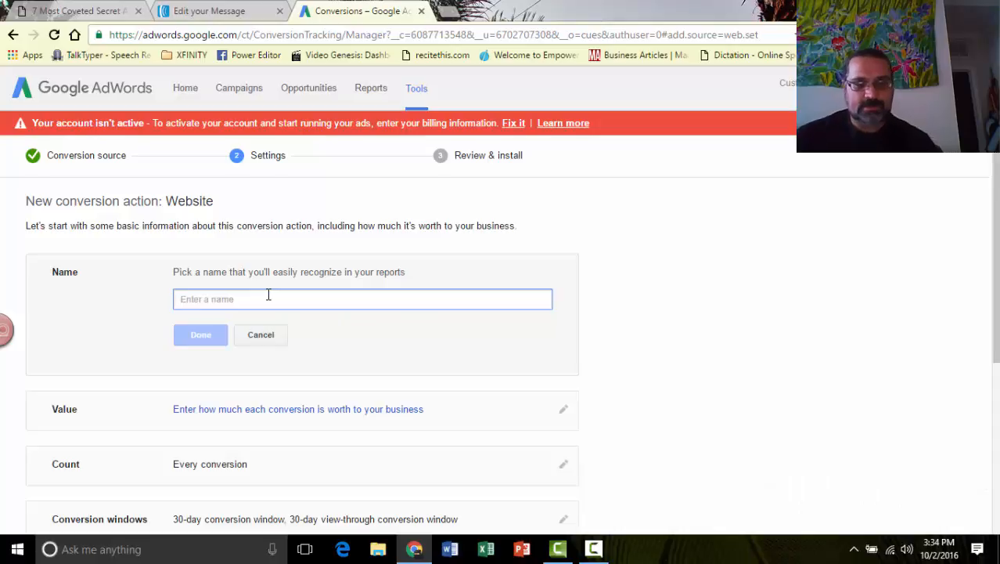
pyautogui.write('Kung Fu')
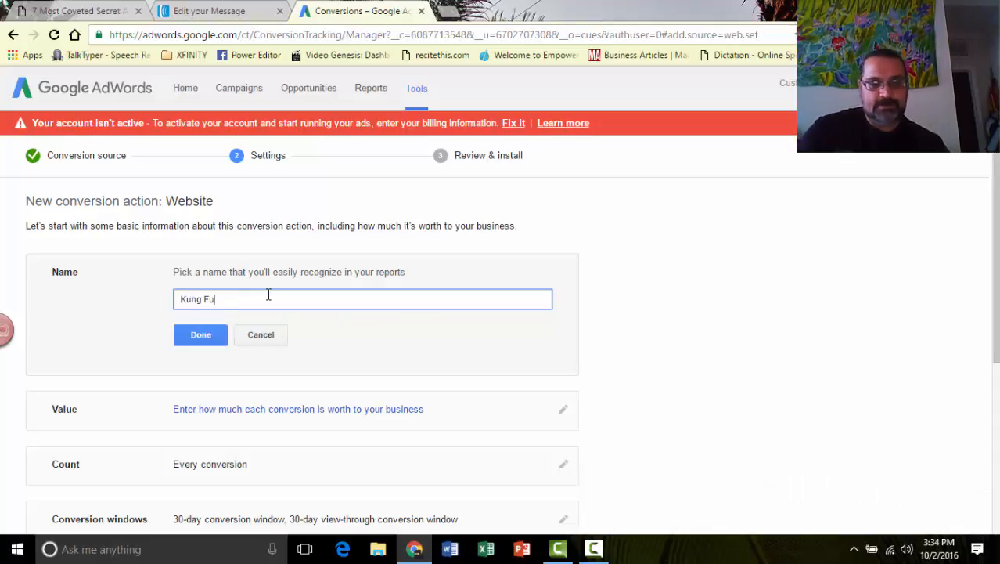
pyautogui.write(' COnversions')
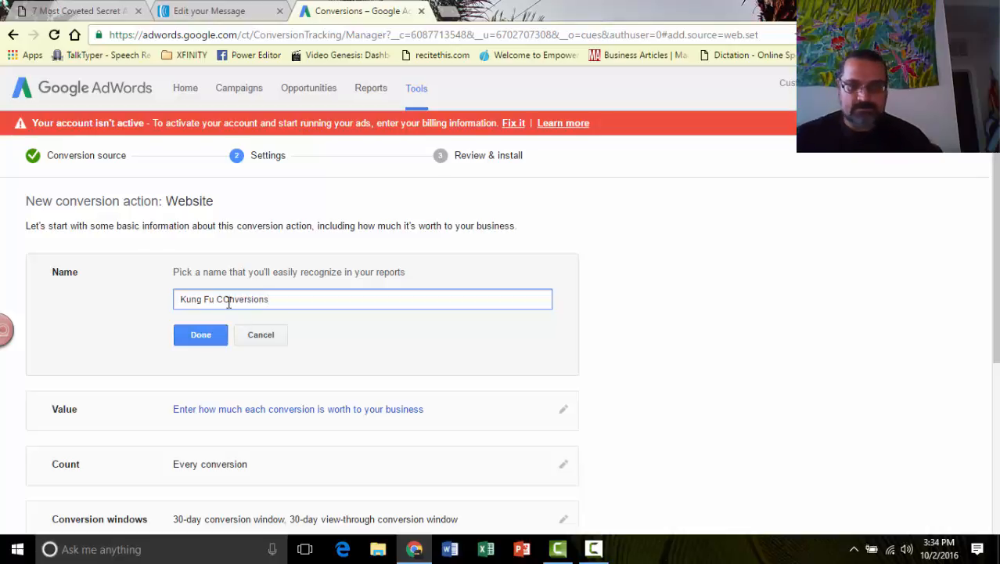
pyautogui.click(229, 301)
pyautogui.press('BackSpace')
pyautogui.write('o')
pyautogui.click(196, 334)
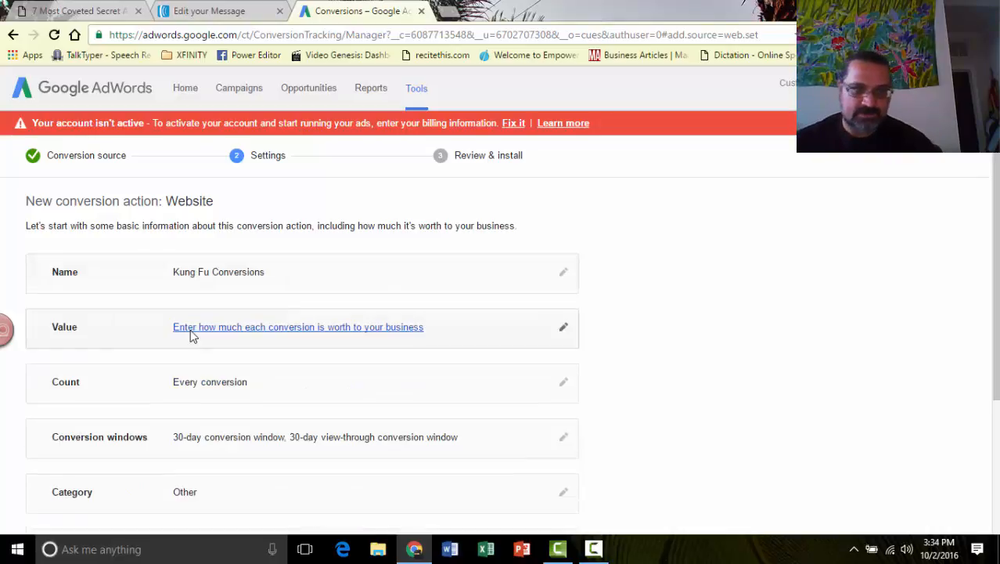
# Set the conversion action's value to "Don't assign a value"
pyautogui.click(565, 330)
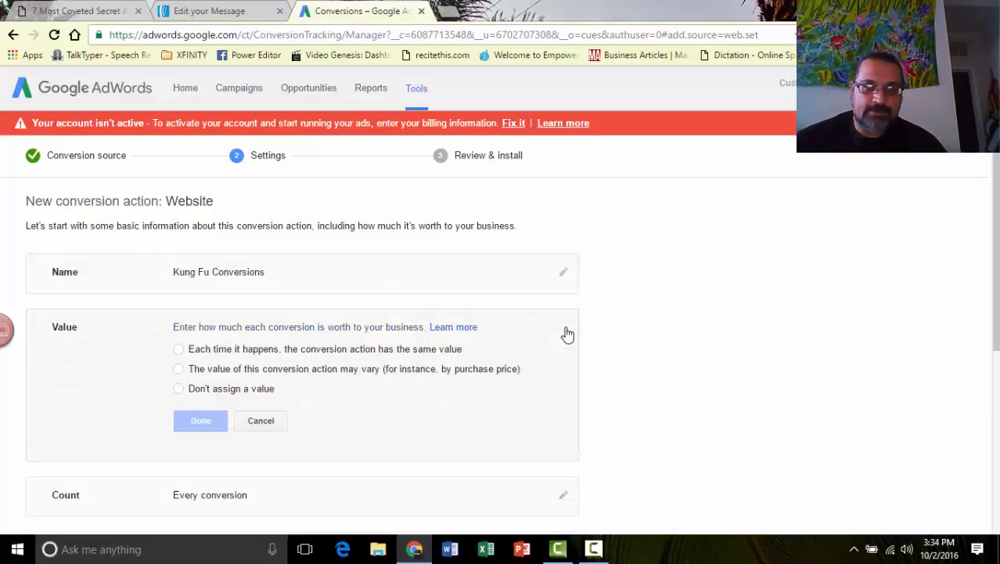
pyautogui.click(180, 389)
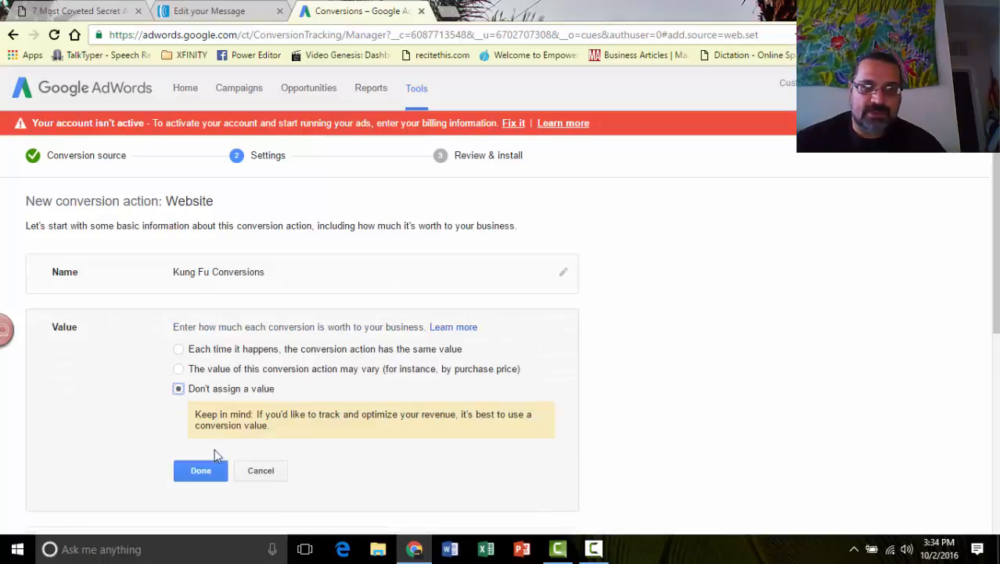
pyautogui.click(200, 470)
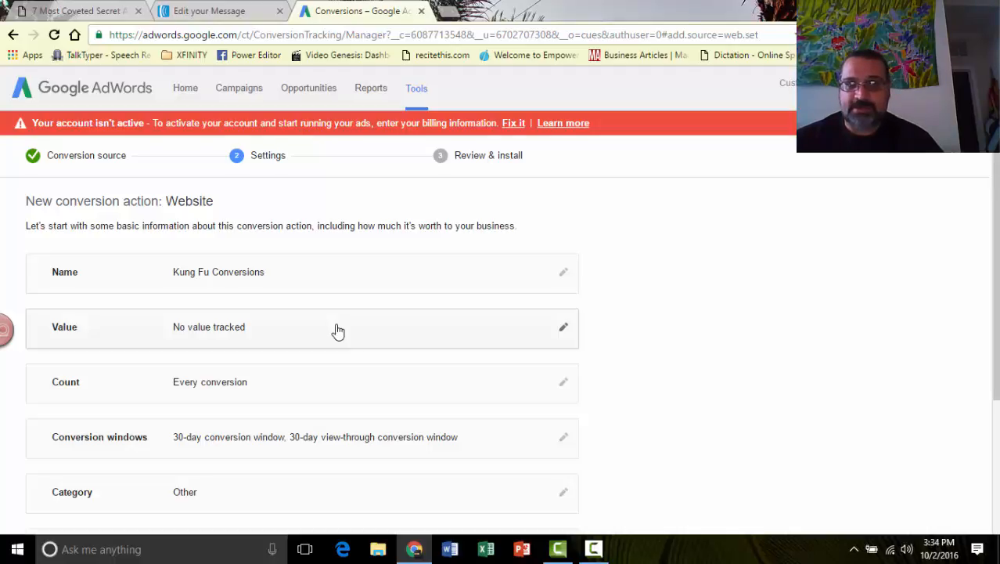
# Examine the options for how conversions are counted, leaving the Count setting as it is
pyautogui.scroll(-1, 783, 313)
pyautogui.scroll(-1, 686, 270)
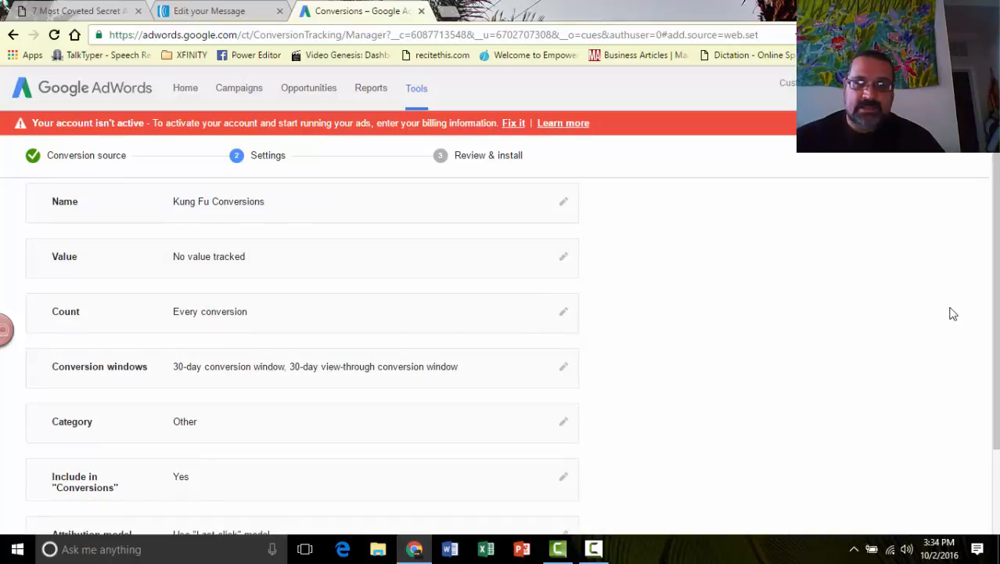
pyautogui.click(564, 313)
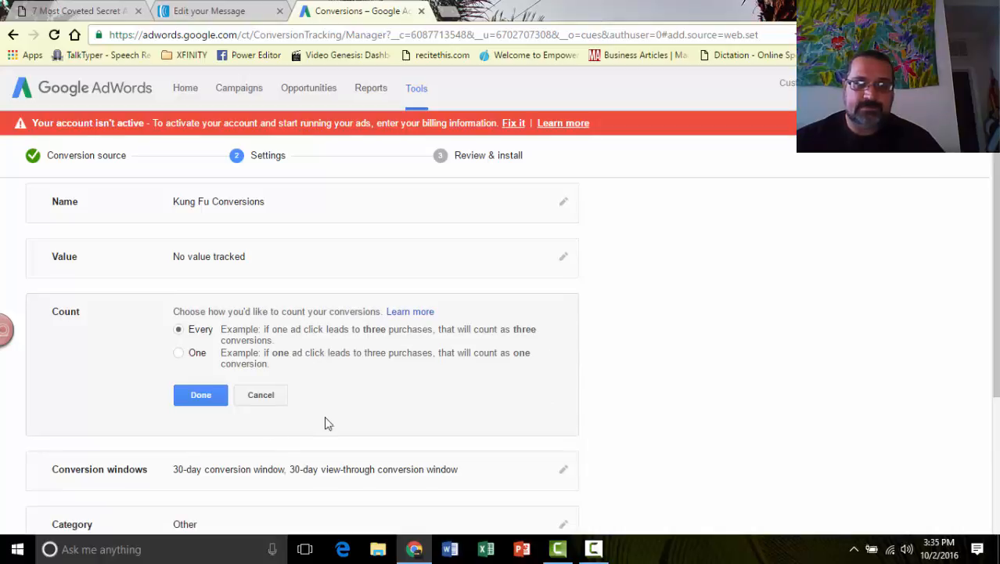
pyautogui.click(279, 394)
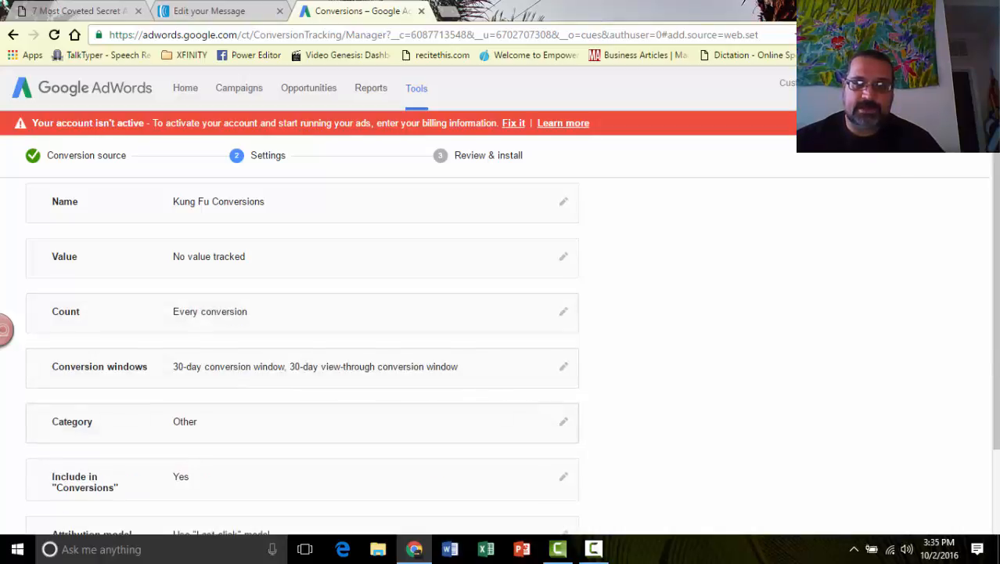
# Confirm "Last click" as the conversion action's attribution model
pyautogui.moveTo(996, 407); pyautogui.dragTo(996, 493)
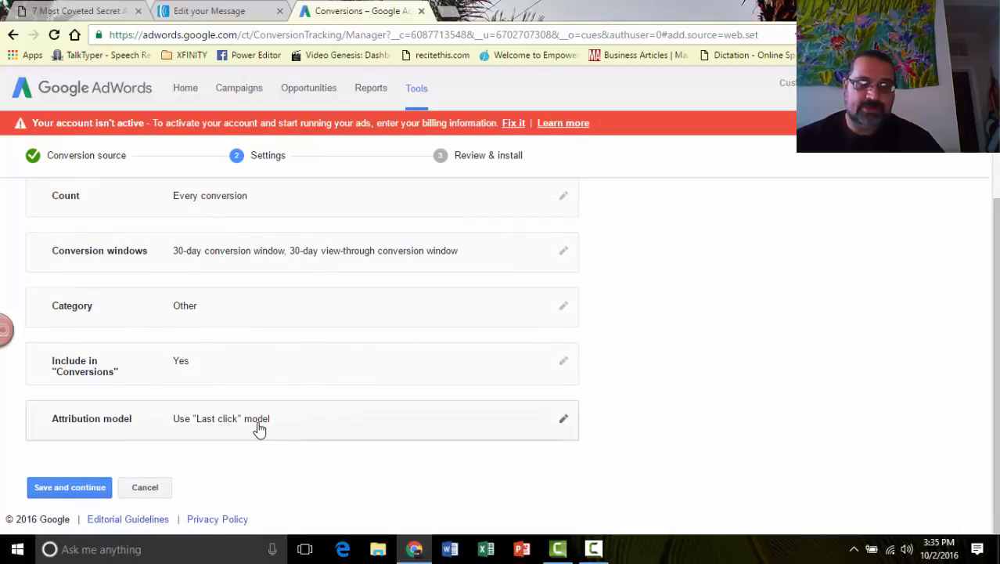
pyautogui.click(563, 421)
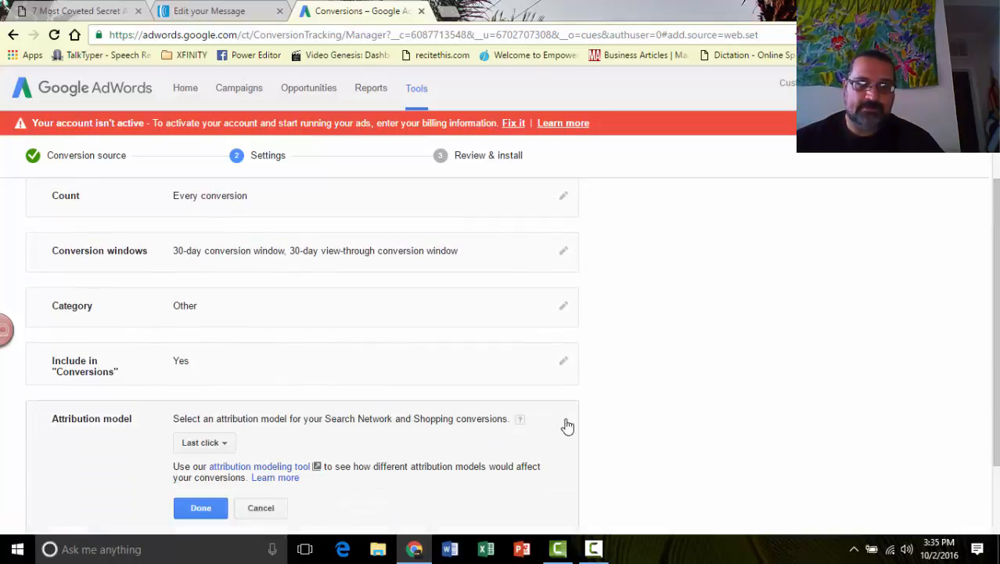
pyautogui.click(224, 443)
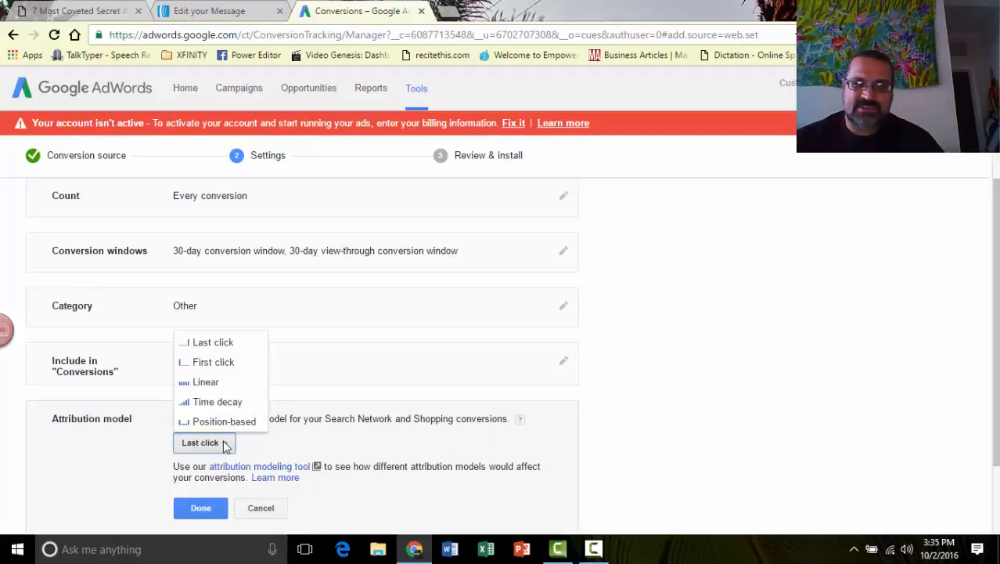
pyautogui.click(227, 344)
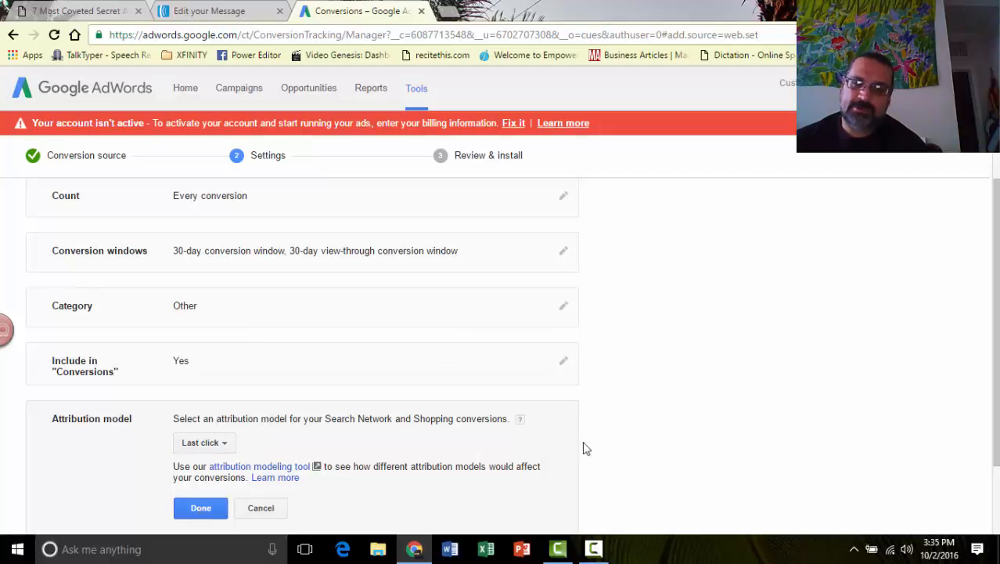
pyautogui.scroll(-1, 582, 447)
pyautogui.scroll(-1, 475, 470)
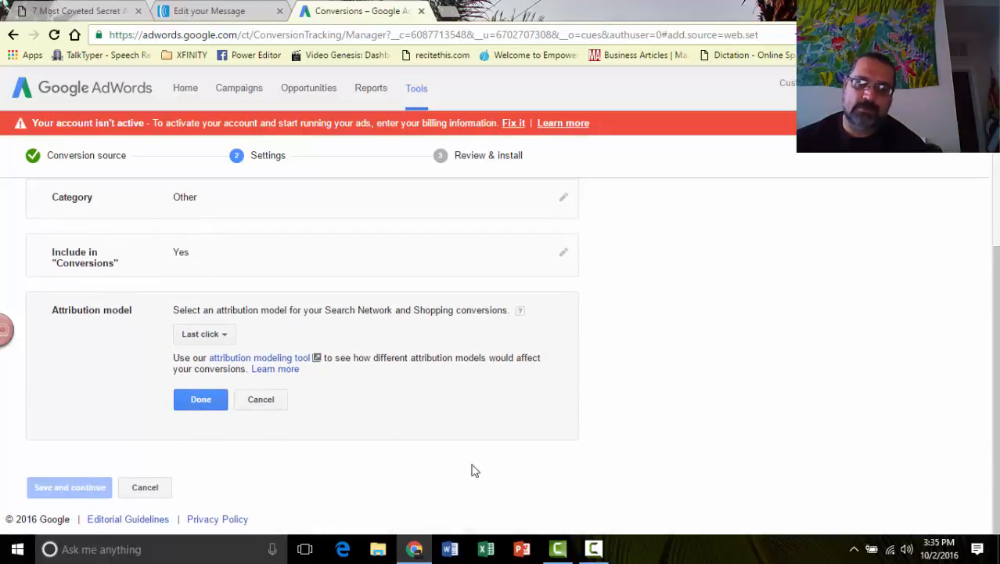
pyautogui.click(200, 400)
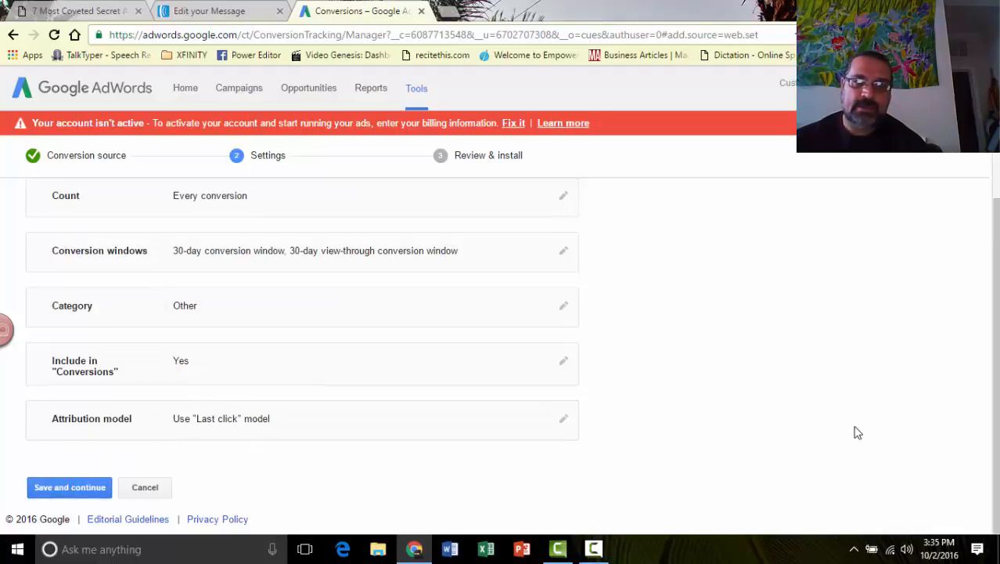
# Save the conversion action's settings and bring up its tag code for installation on the website
pyautogui.click(84, 487)
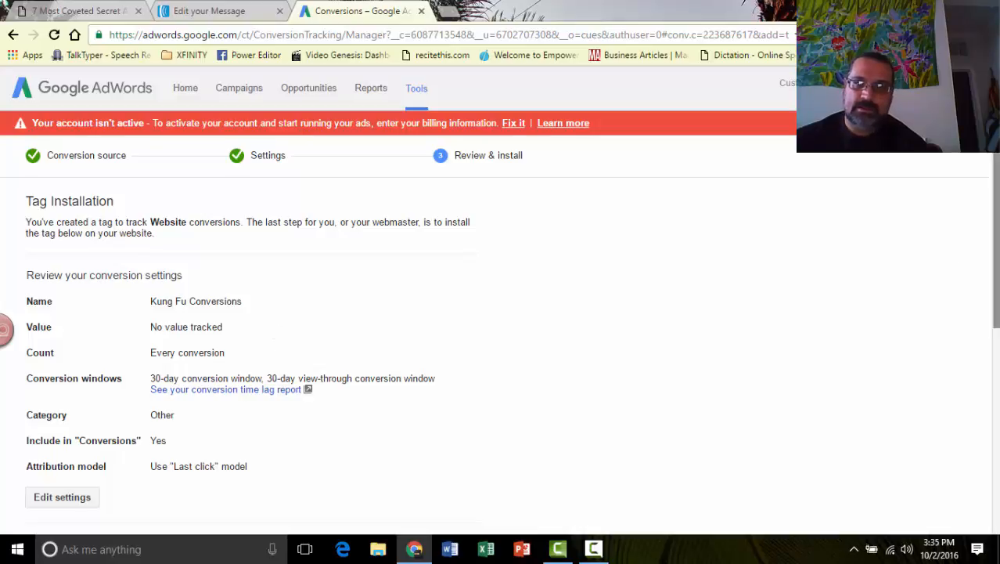
pyautogui.scroll(-3, 994, 266)
pyautogui.scroll(-2, 342, 395)
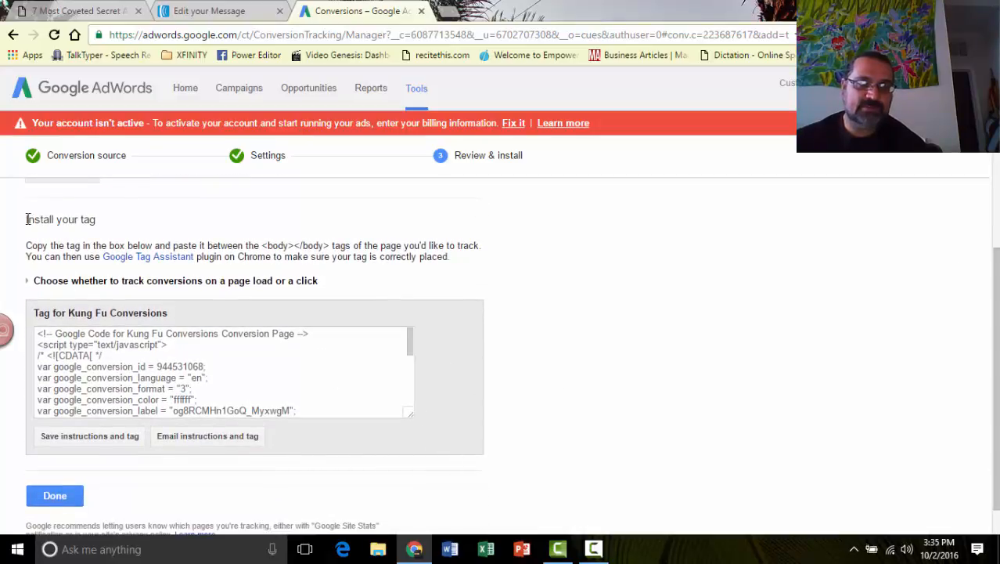
# Finish setting up the Kung Fu Conversions tag and check the conversion action's tracking status
pyautogui.moveTo(27, 220); pyautogui.dragTo(130, 218)
pyautogui.click(68, 362)
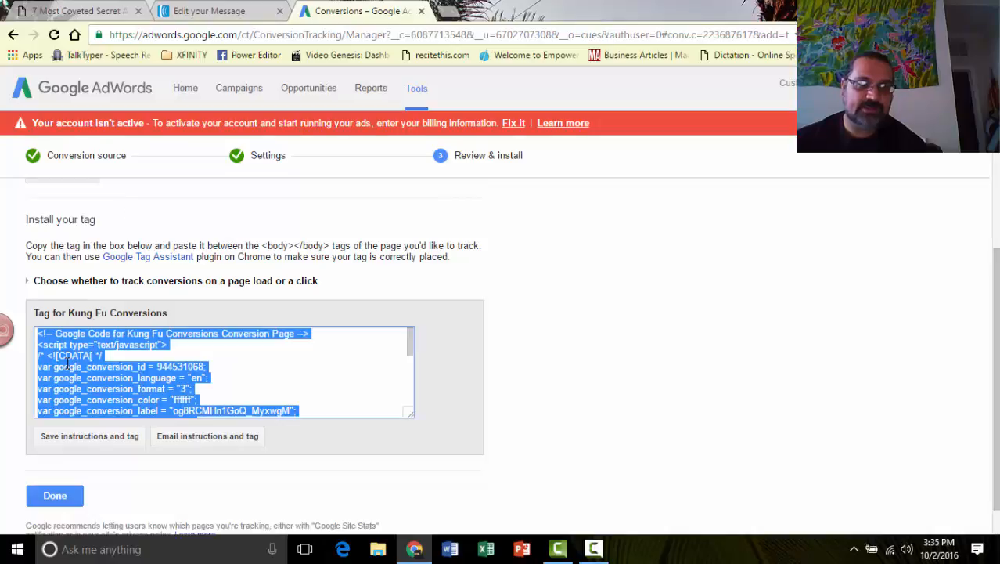
pyautogui.click(129, 374)
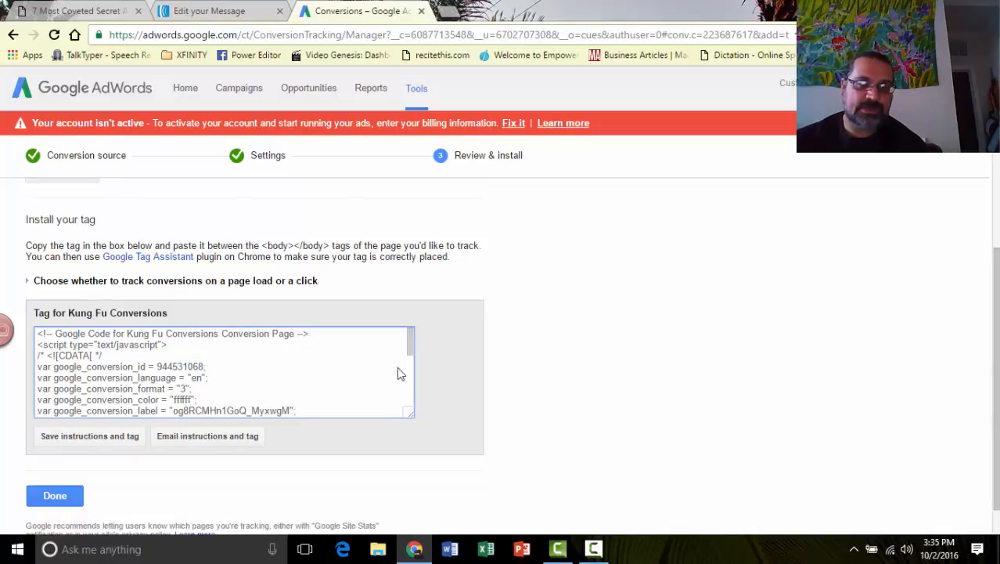
pyautogui.moveTo(409, 349)
pyautogui.mouseDown()
pyautogui.moveTo(407, 403)
pyautogui.moveTo(406, 338)
pyautogui.mouseUp()
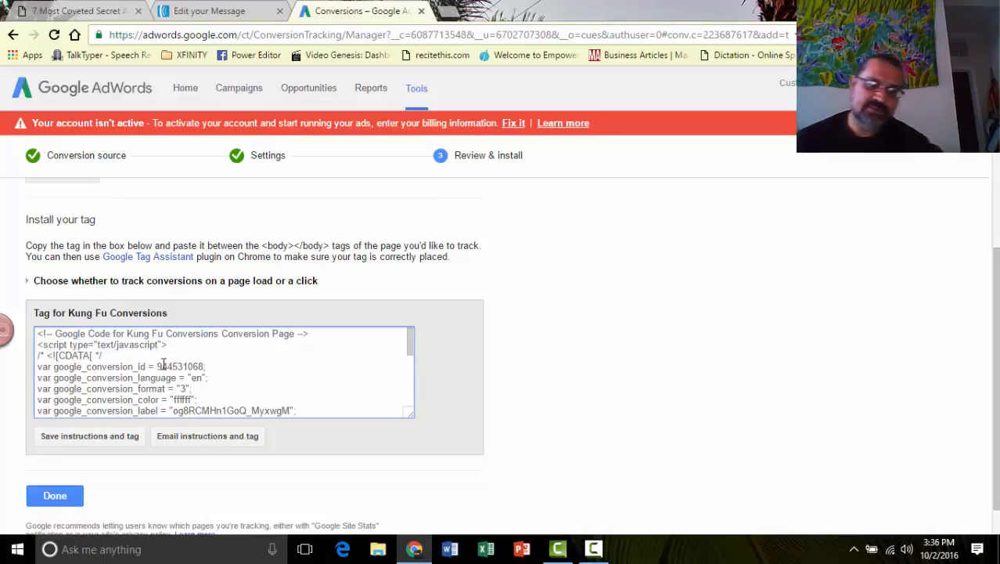
pyautogui.click(71, 495)
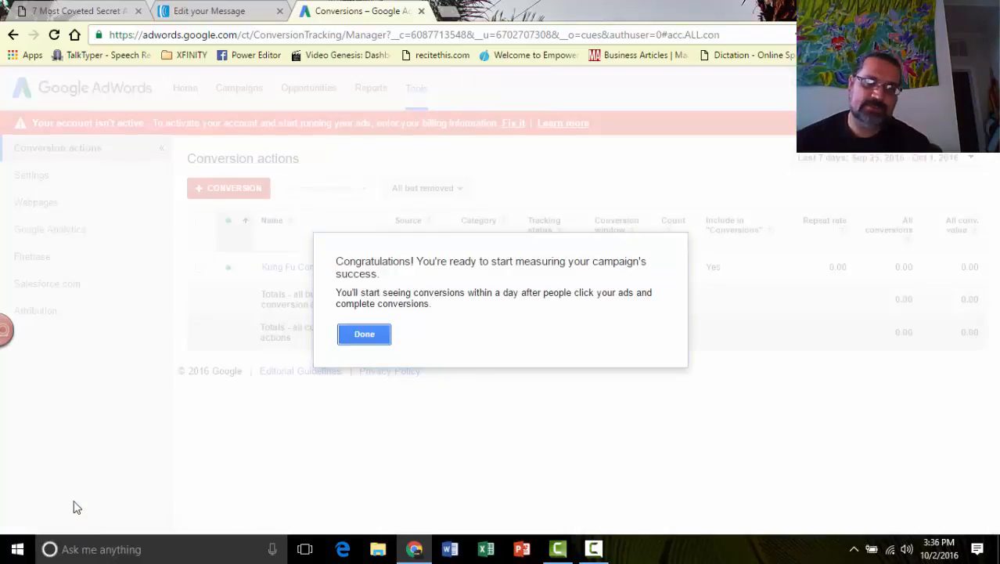
pyautogui.click(364, 334)
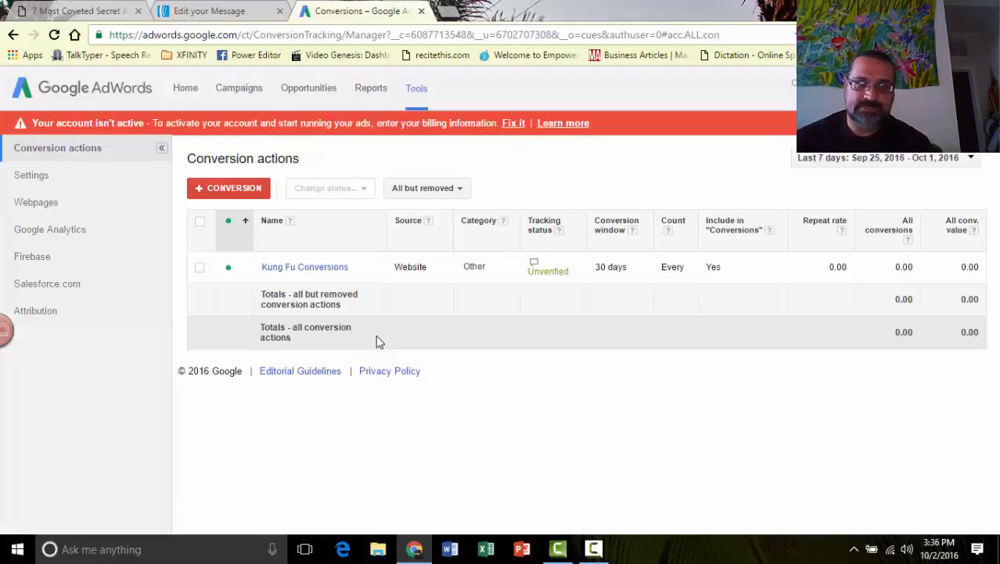
pyautogui.moveTo(536, 270)
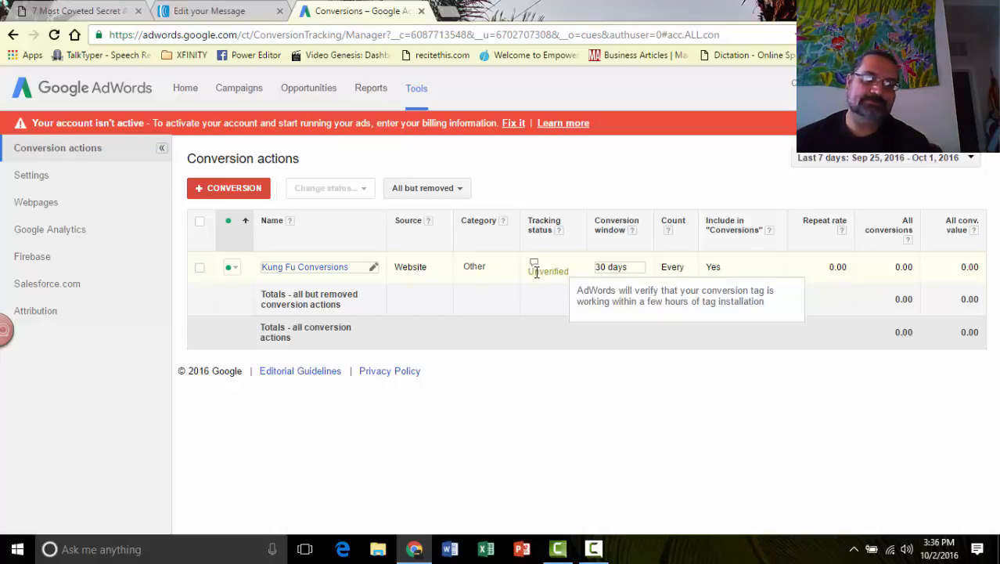
# Open Keyword Planner and enter "kung fu" as the product or service in a search for new keywords
pyautogui.click(417, 94)
pyautogui.click(457, 222)
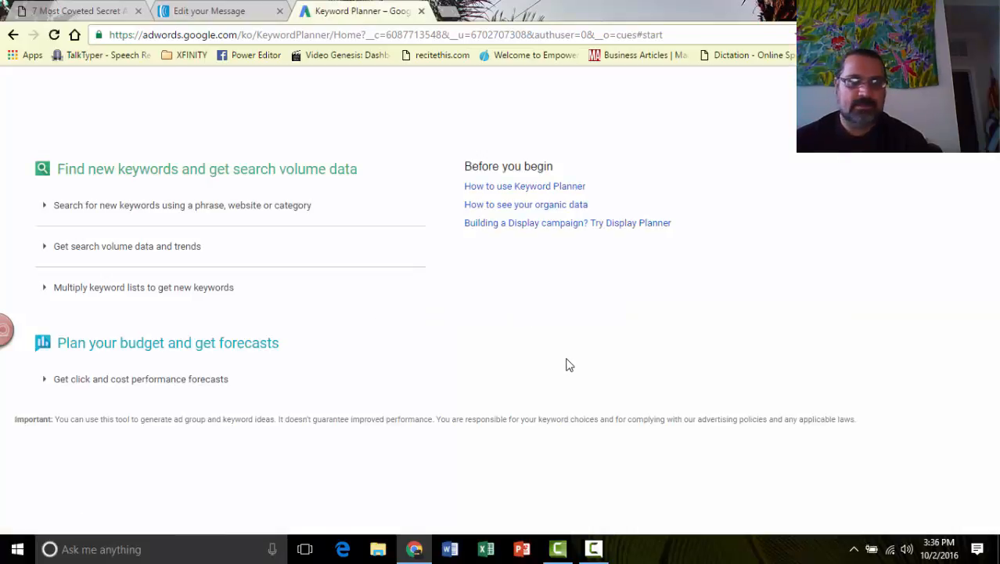
pyautogui.click(267, 232)
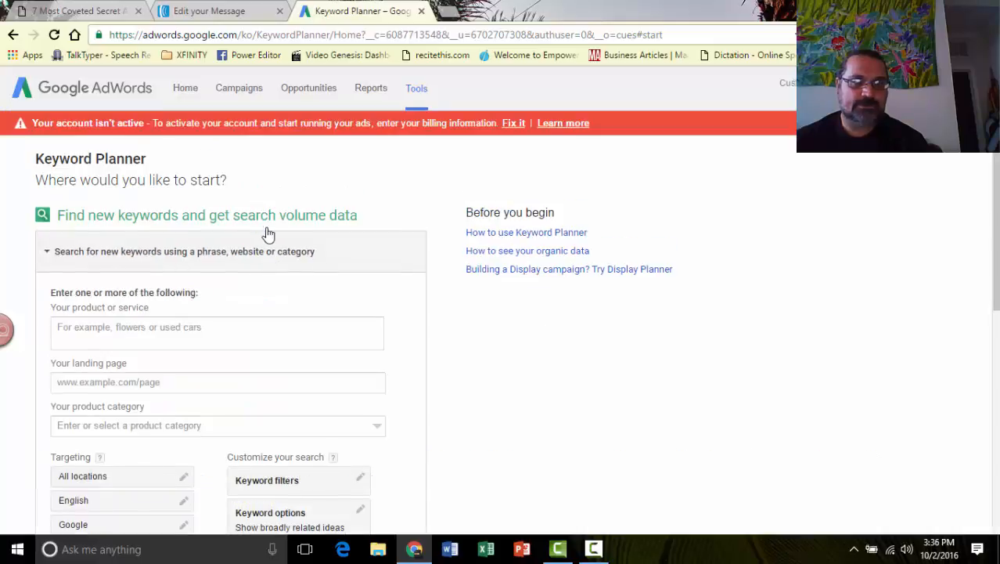
pyautogui.click(171, 332)
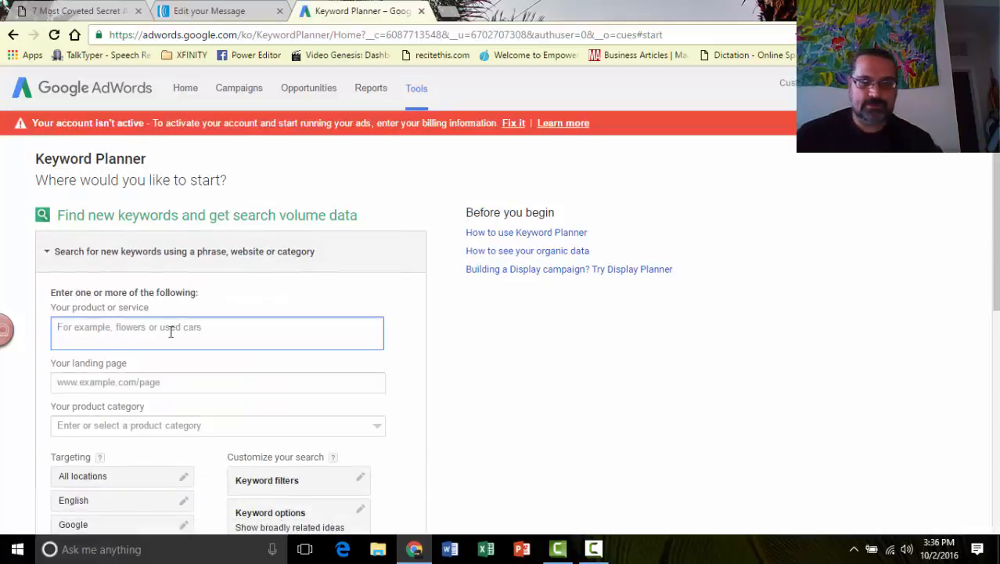
pyautogui.write('kung fu')
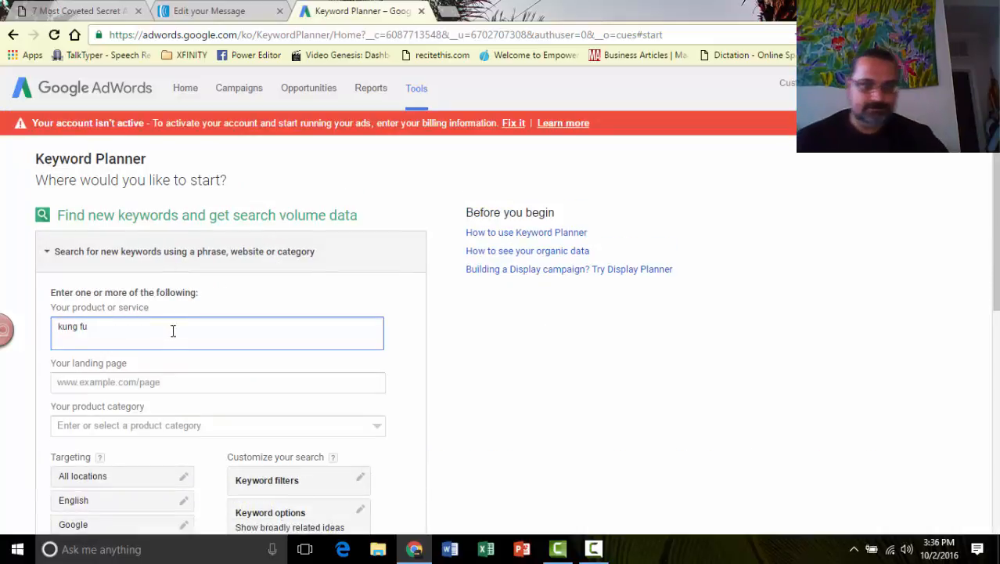
# Set the keyword search's target location to Austin, Texas, United States
pyautogui.click(180, 477)
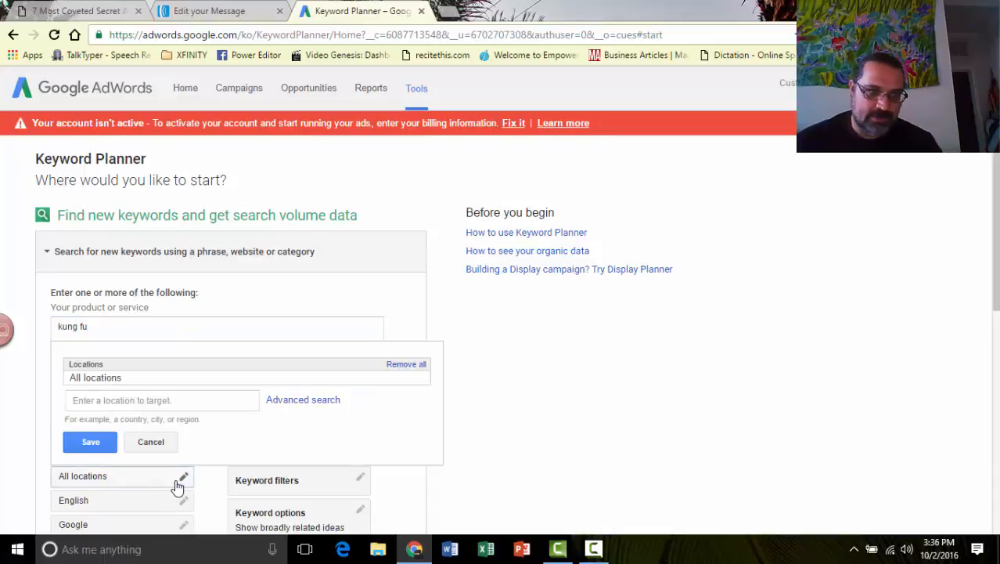
pyautogui.click(116, 398)
pyautogui.write('austi')
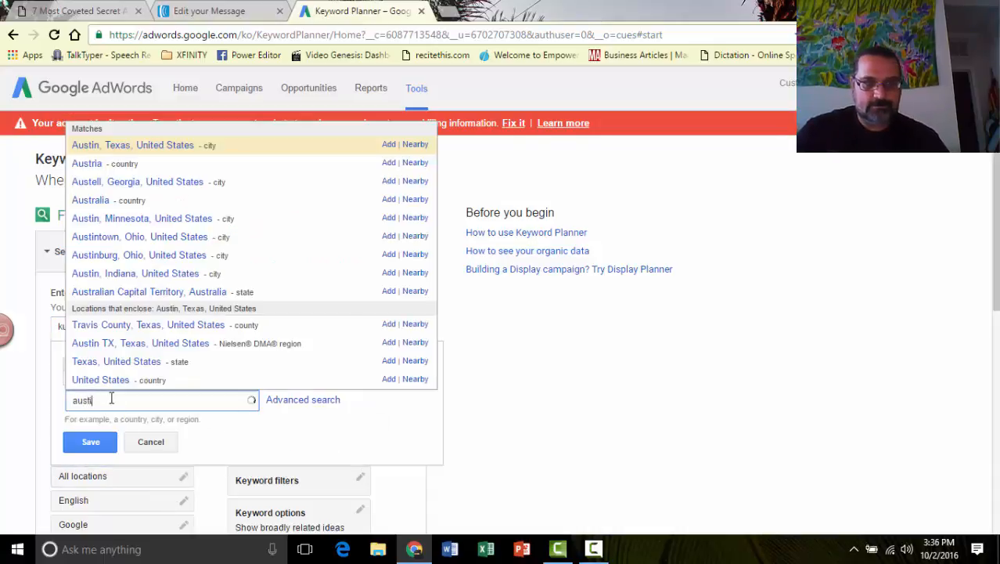
pyautogui.write('n')
pyautogui.click(388, 168)
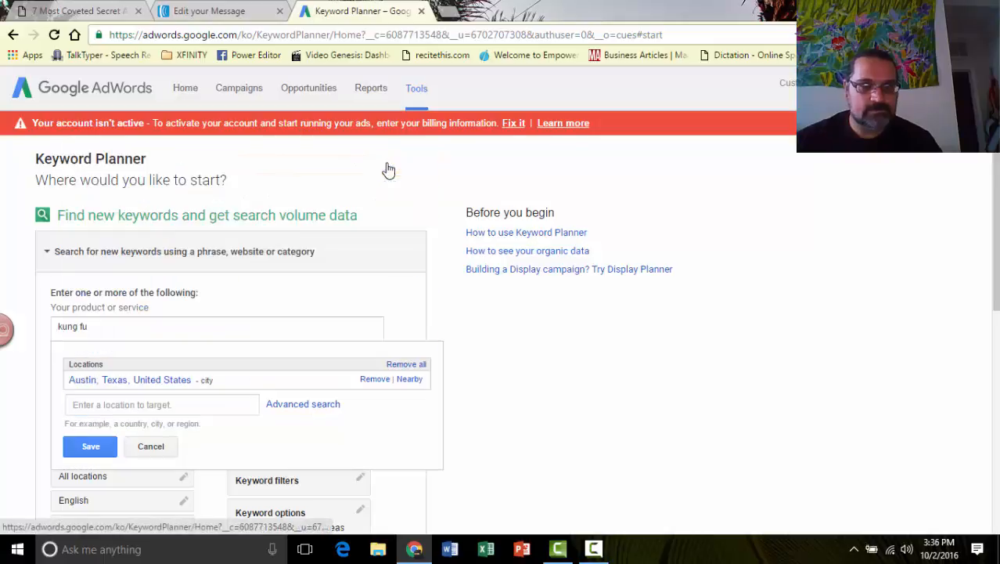
pyautogui.click(99, 449)
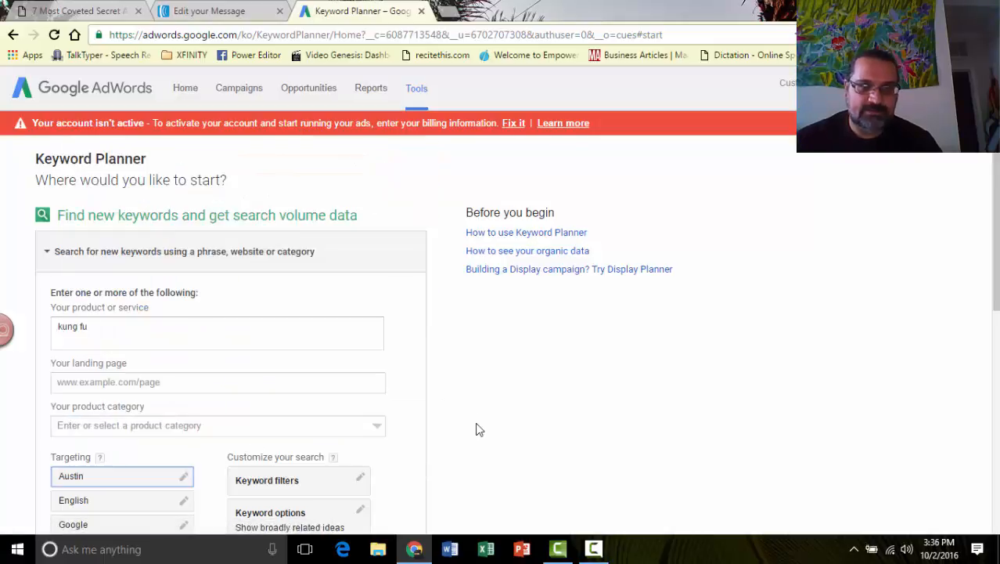
# Get keyword ideas for the search and dismiss the notice about search volume ranges
pyautogui.scroll(-2, 996, 304)
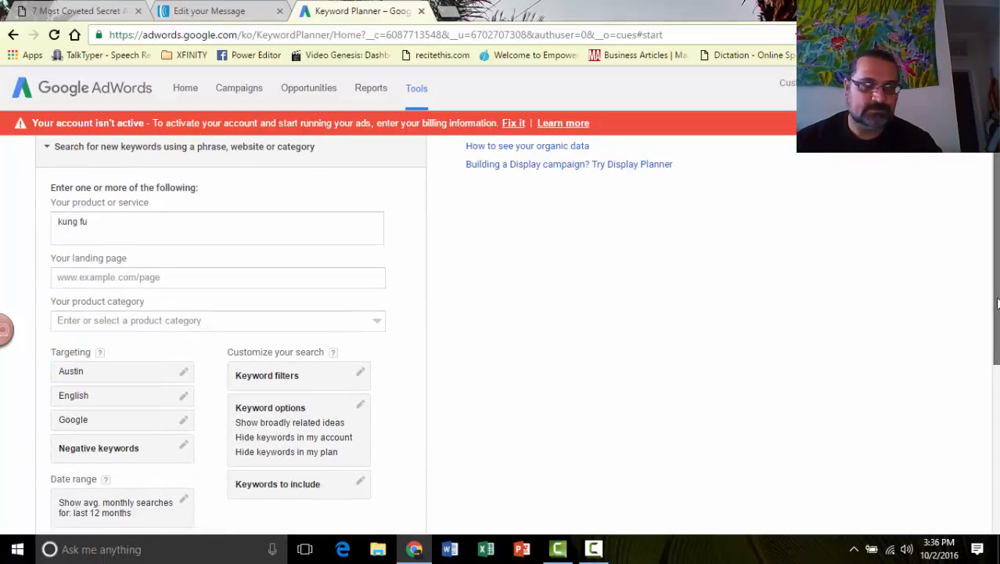
pyautogui.scroll(-2, 997, 304)
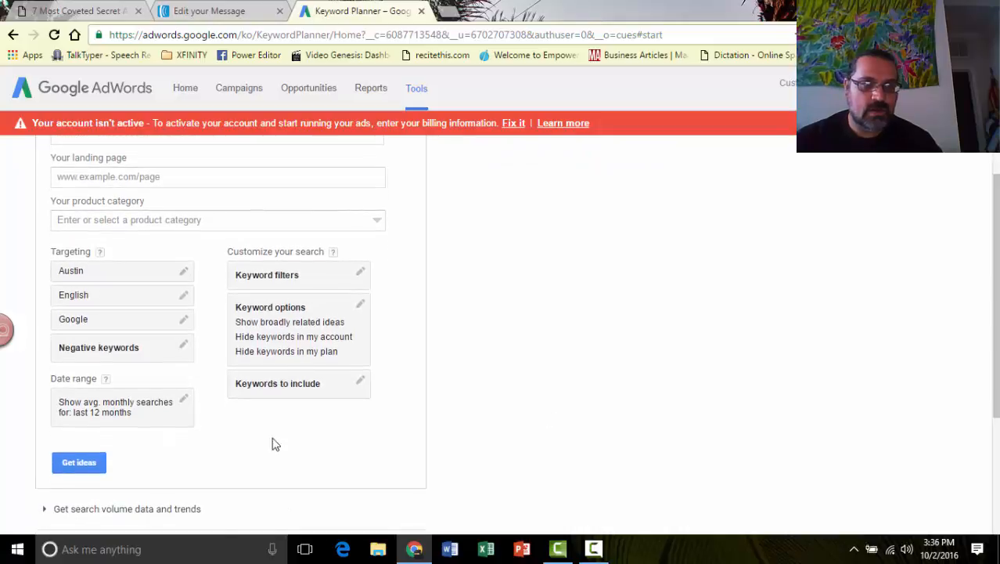
pyautogui.click(75, 466)
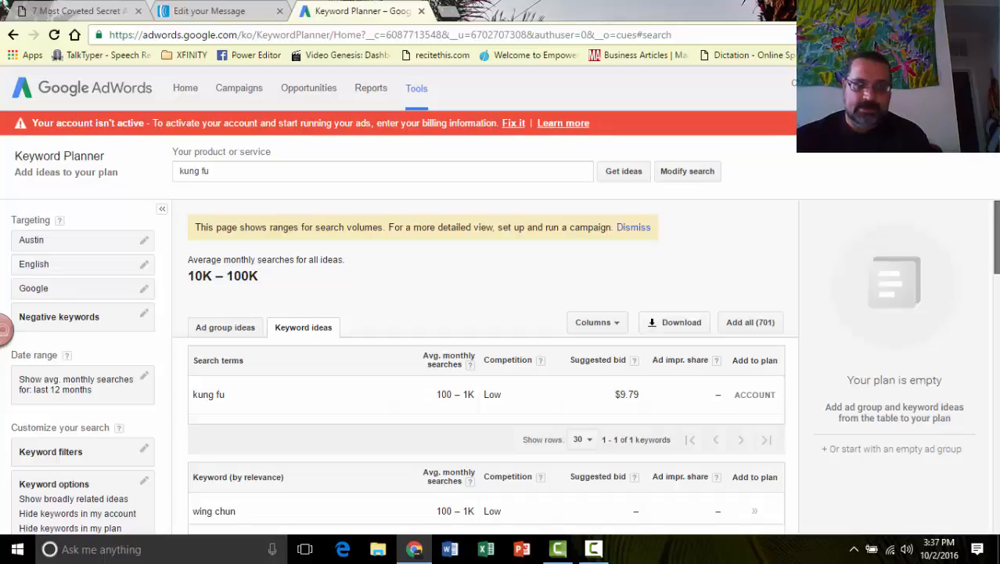
pyautogui.scroll(-1, 485, 366)
pyautogui.scroll(1, 485, 367)
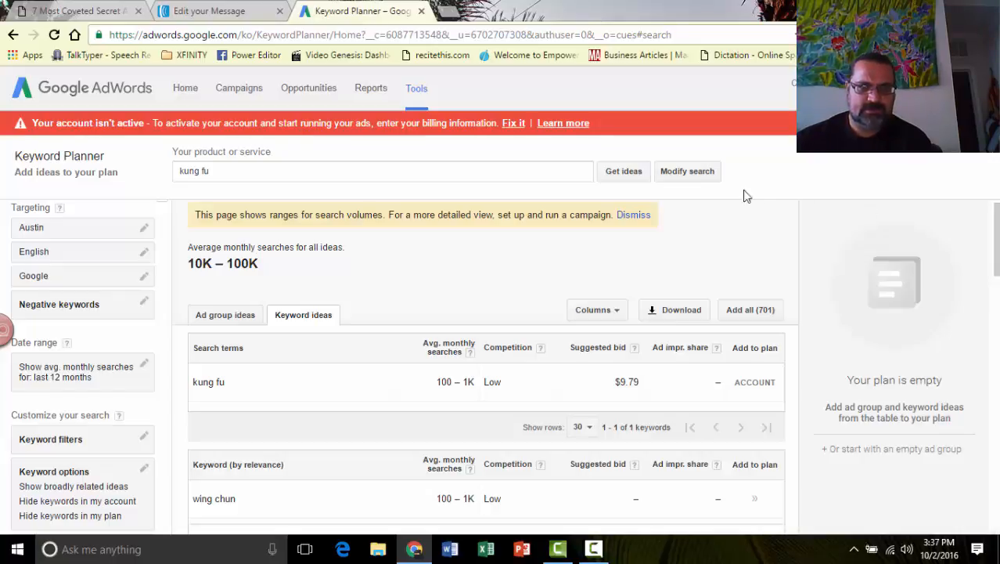
pyautogui.click(646, 218)
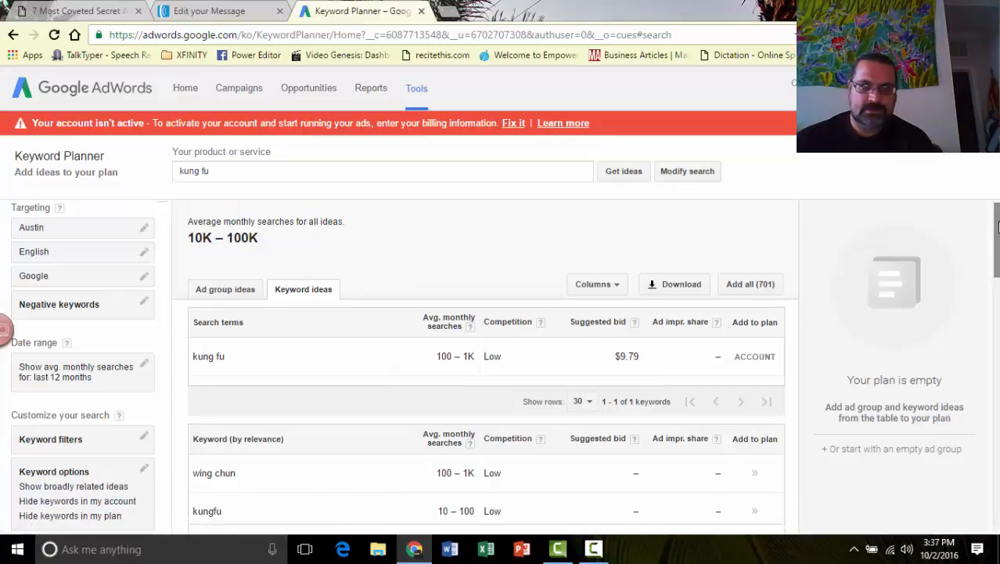
# Examine the monthly searches, competition and suggested bids for "kung fu" and the related keyword ideas
pyautogui.moveTo(997, 213); pyautogui.dragTo(997, 229)
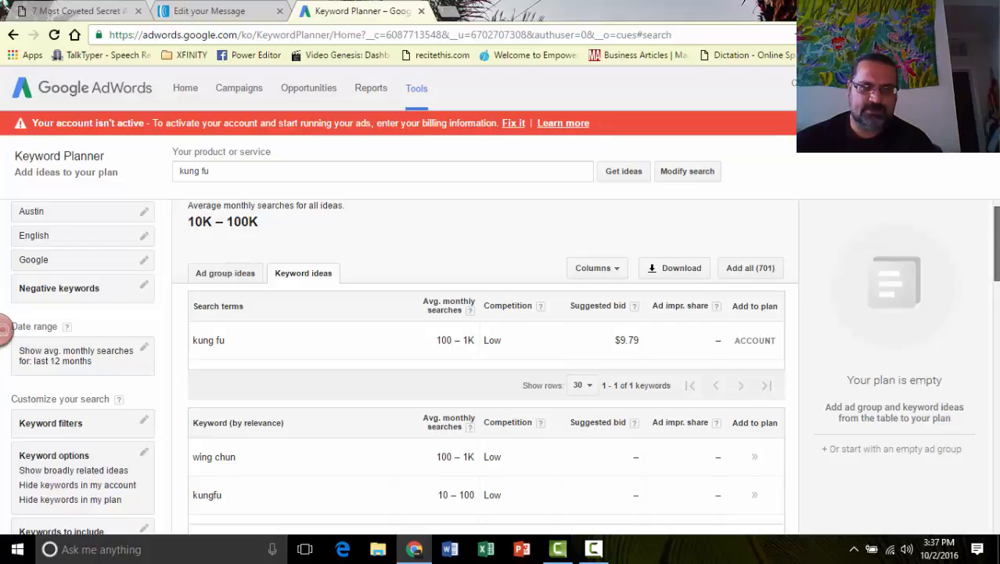
pyautogui.moveTo(997, 228); pyautogui.dragTo(997, 222)
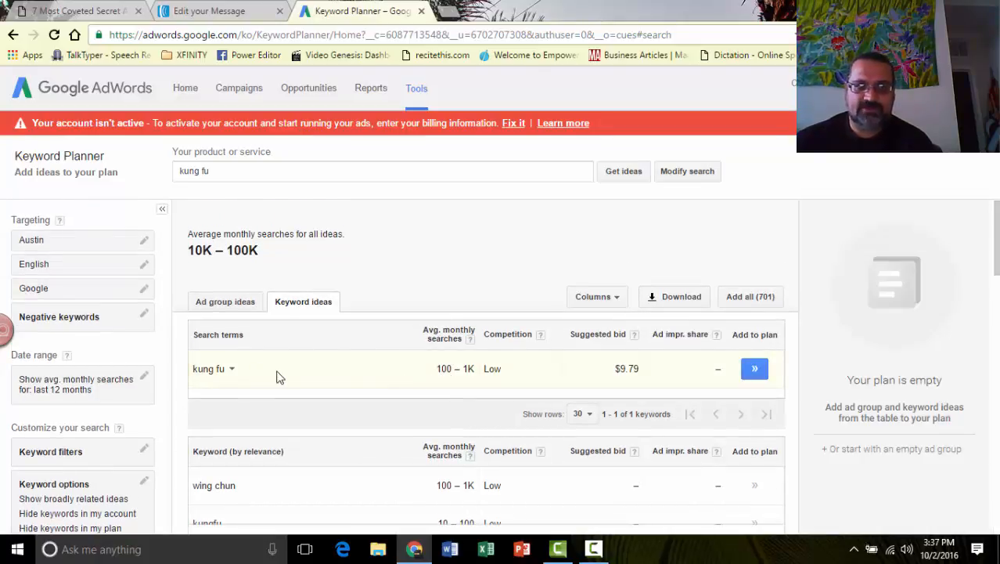
pyautogui.moveTo(436, 368); pyautogui.dragTo(474, 372)
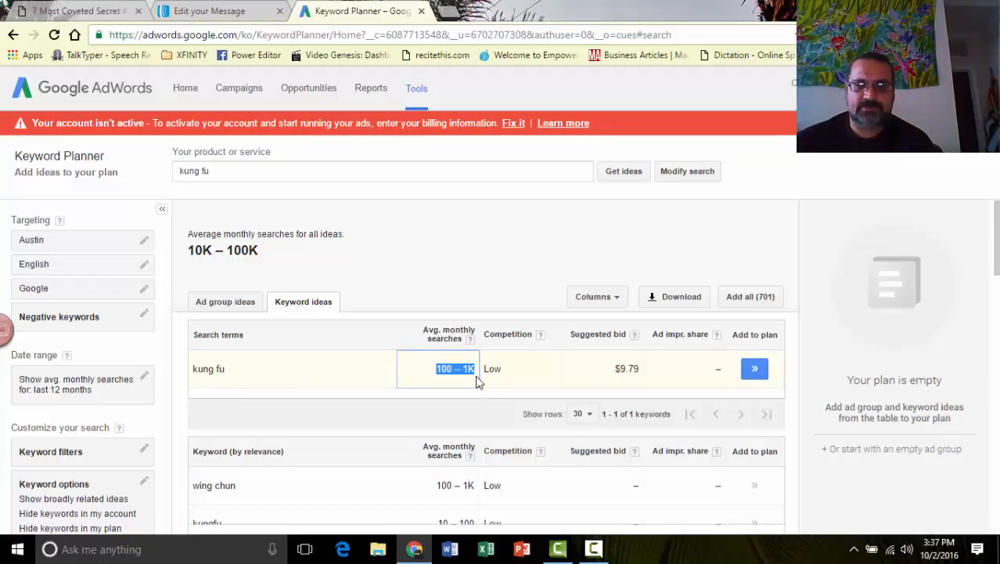
pyautogui.click(508, 381)
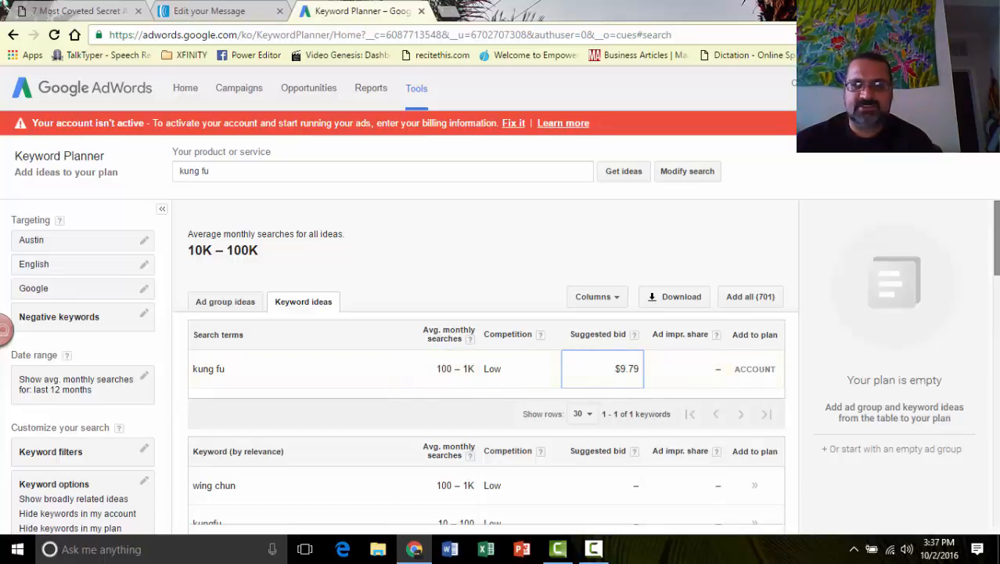
pyautogui.scroll(-2, 616, 393)
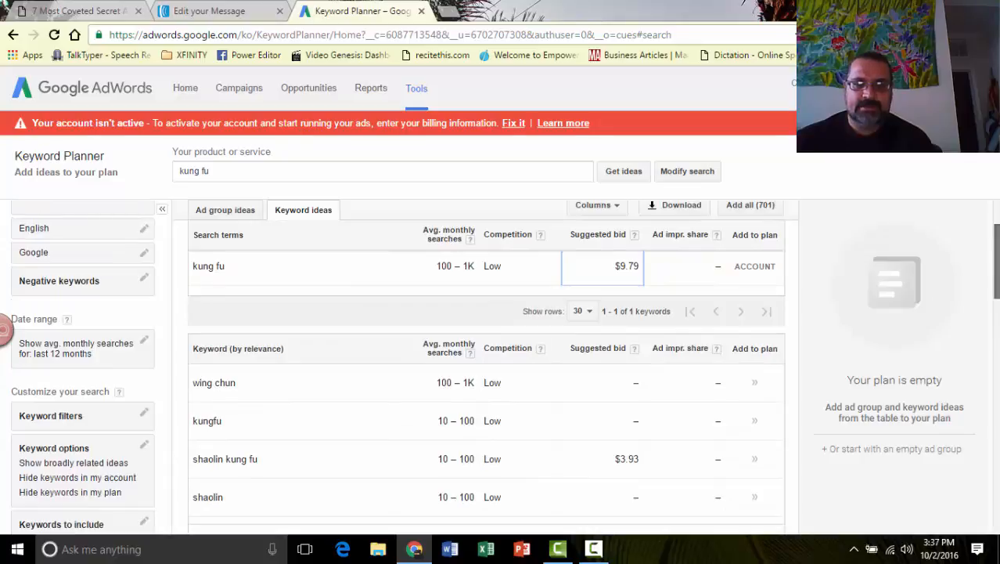
pyautogui.scroll(-2, 486, 387)
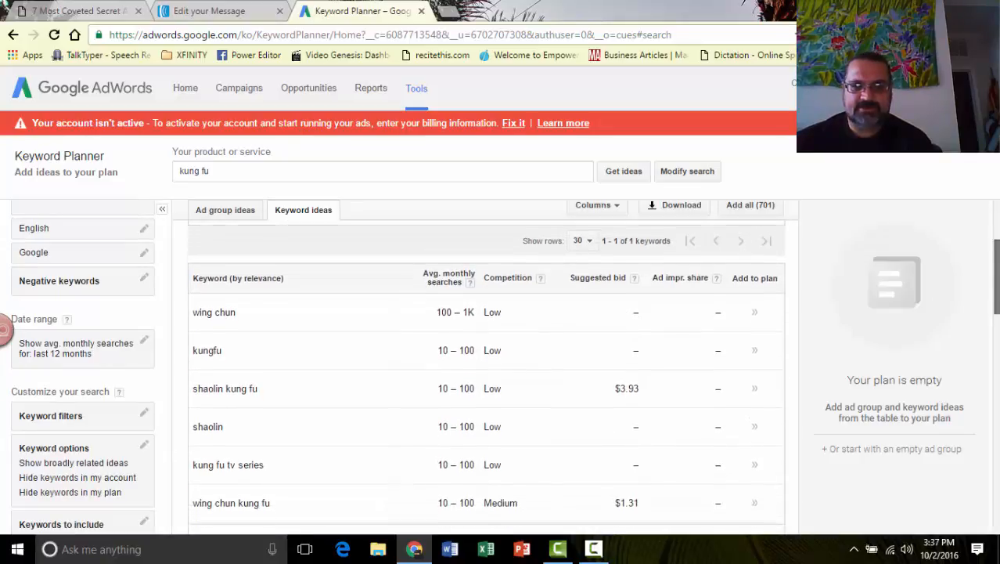
pyautogui.scroll(-1, 486, 372)
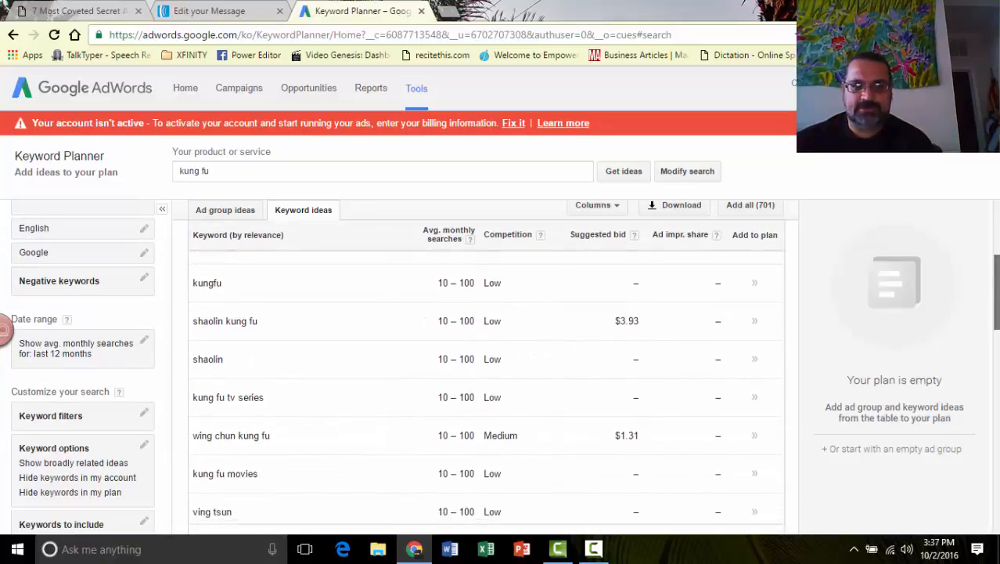
pyautogui.scroll(-1, 3, 328)
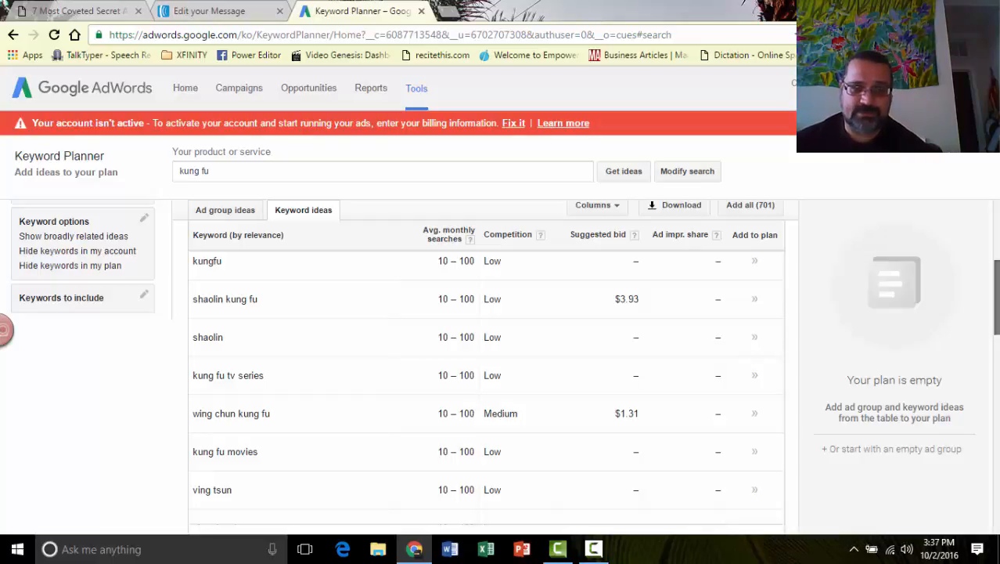
pyautogui.scroll(-1, 423, 391)
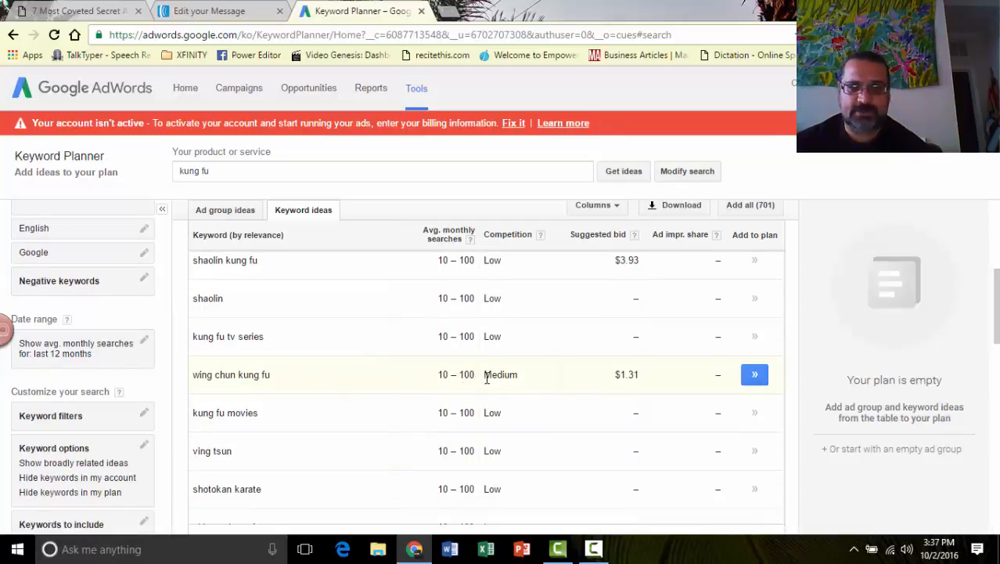
pyautogui.doubleClick(616, 377)
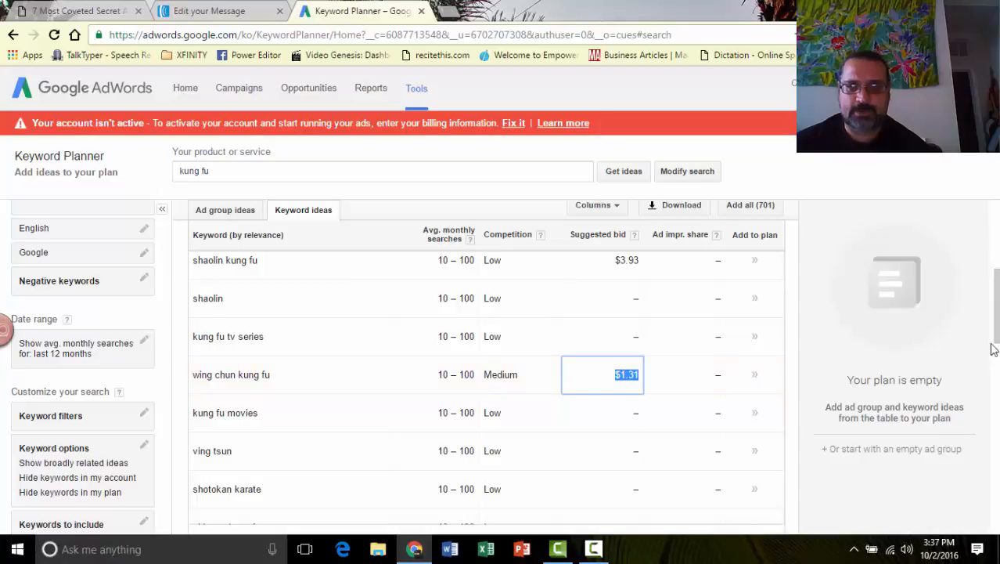
pyautogui.moveTo(994, 344); pyautogui.dragTo(996, 249)
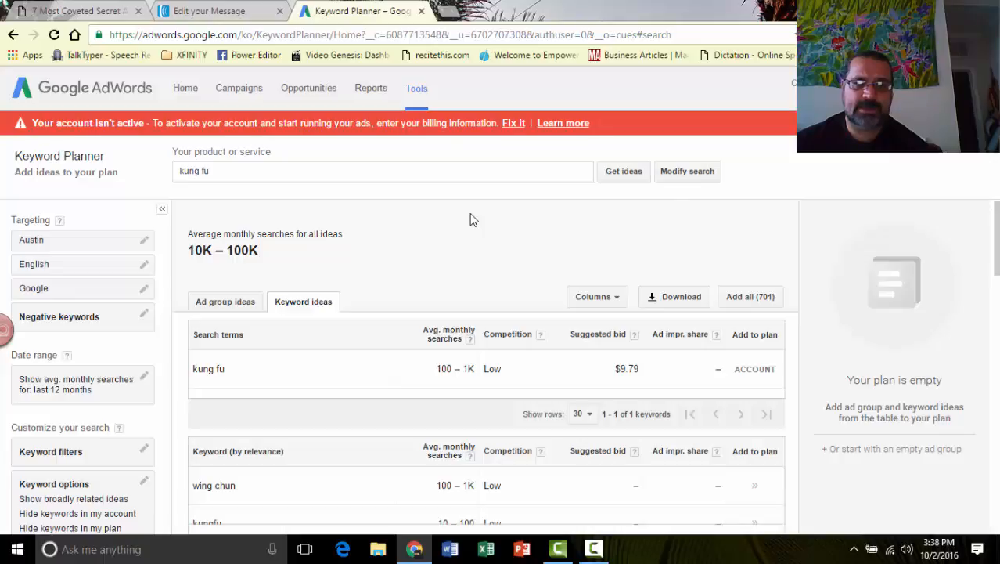
# Add the keywords "wing chun" and "wing chun kung fu" to the plan
pyautogui.moveTo(996, 228); pyautogui.dragTo(996, 264)
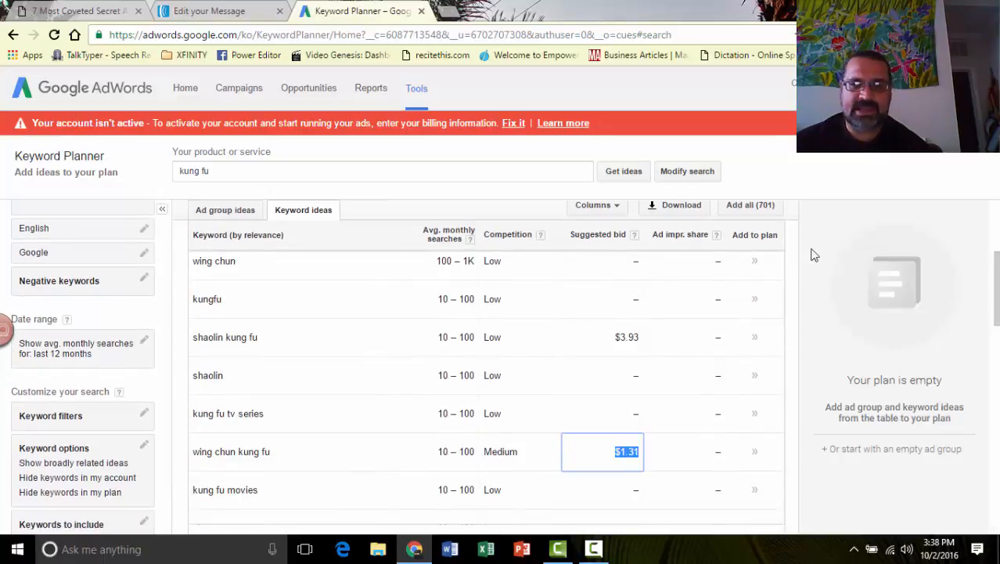
pyautogui.click(750, 270)
pyautogui.click(755, 440)
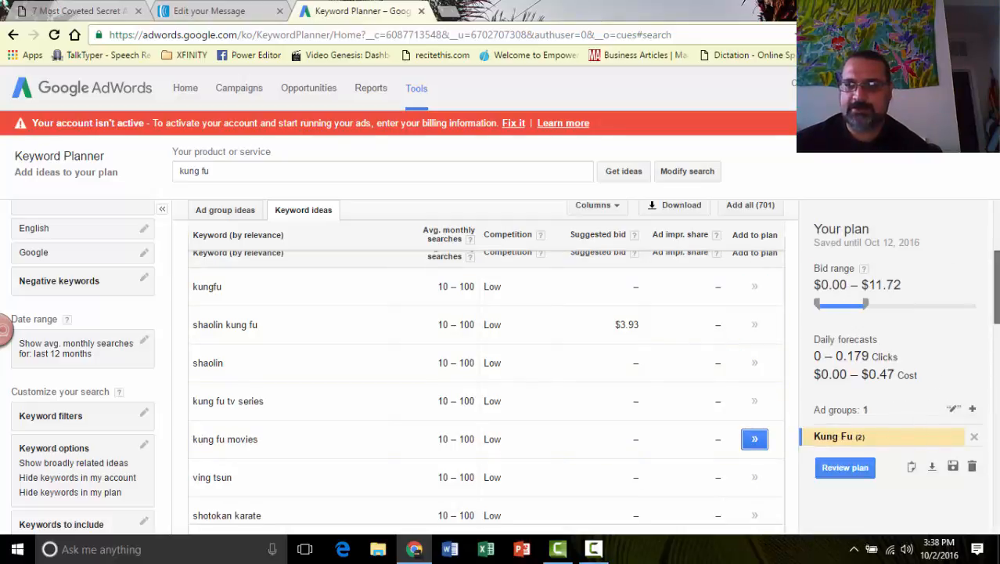
# Start saving the plan to the account as a new ad group in the existing Test campaign
pyautogui.scroll(-2, 848, 439)
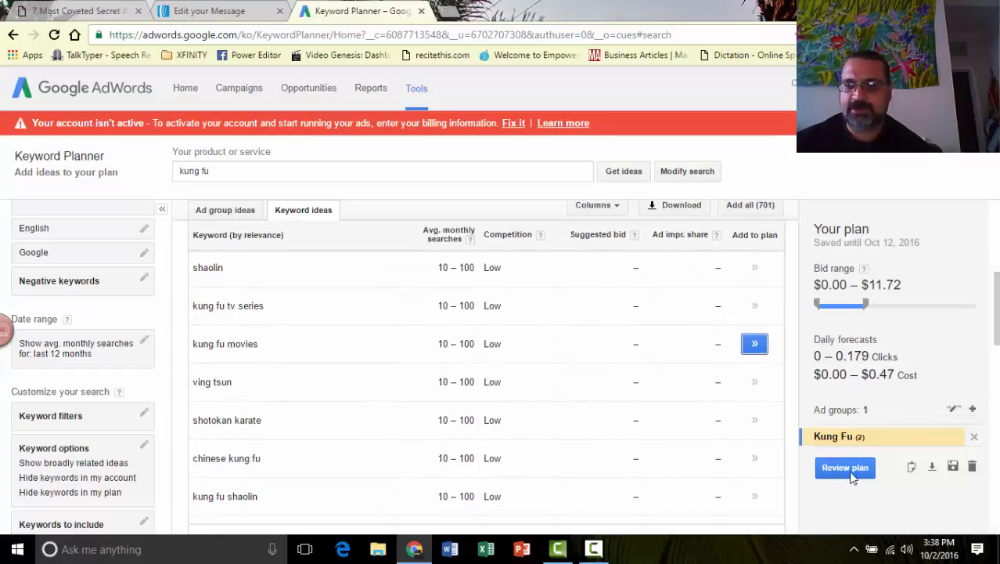
pyautogui.click(953, 468)
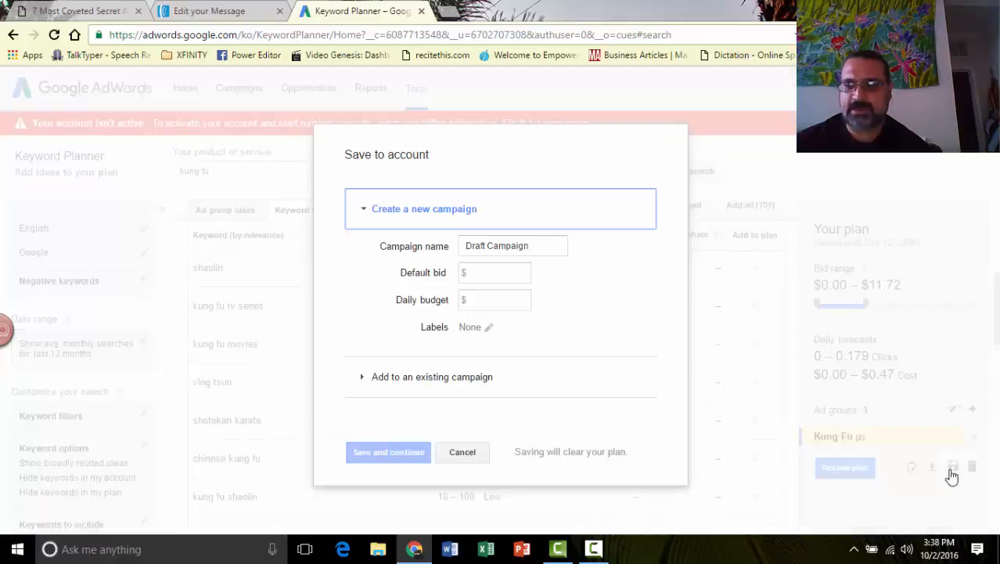
pyautogui.click(402, 211)
pyautogui.click(401, 212)
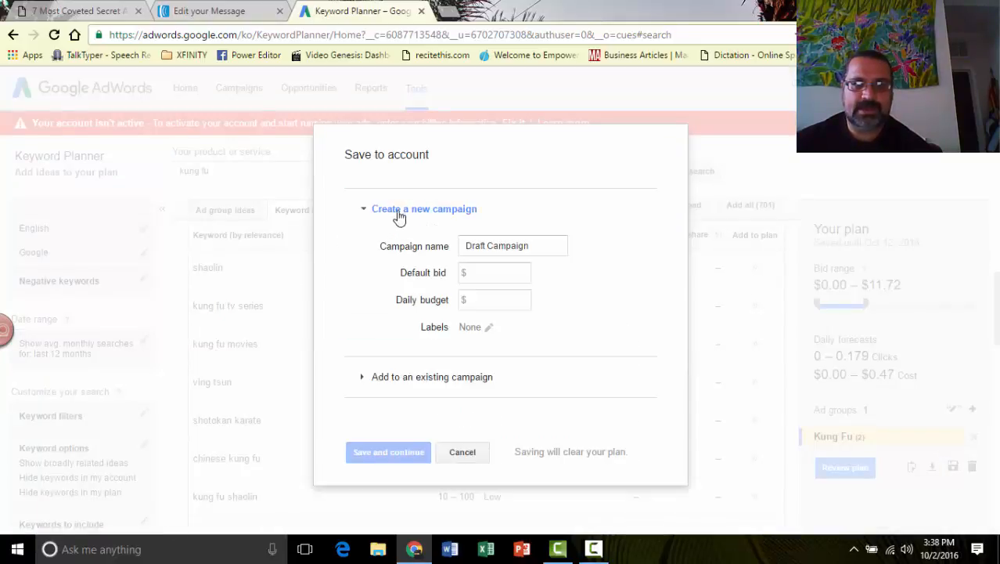
pyautogui.click(399, 211)
pyautogui.click(387, 254)
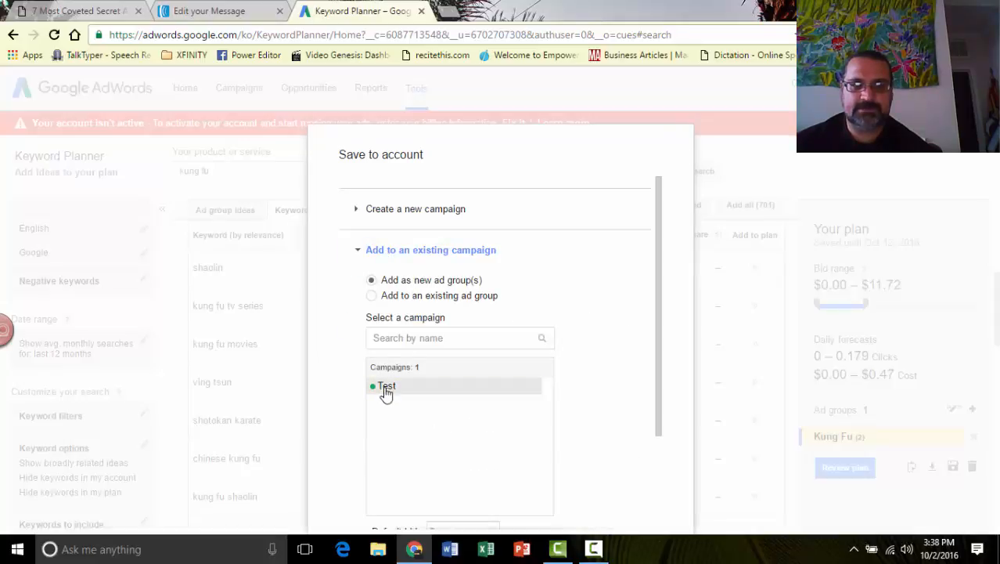
pyautogui.click(385, 392)
pyautogui.moveTo(661, 328); pyautogui.dragTo(661, 407)
# Set the ad group's default bid to $5.00, save the plan to the campaign and close the dialog
pyautogui.click(455, 413)
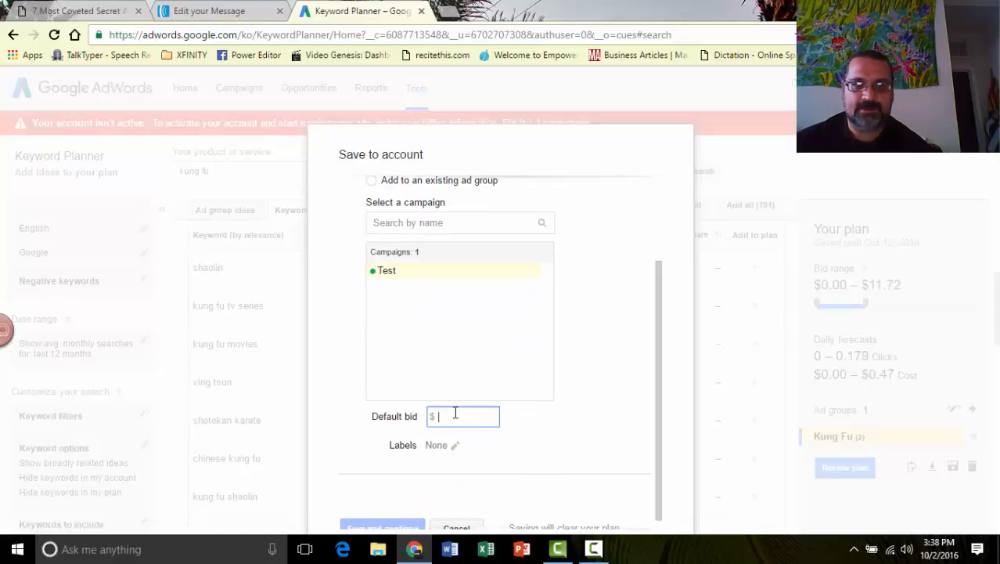
pyautogui.write('5')
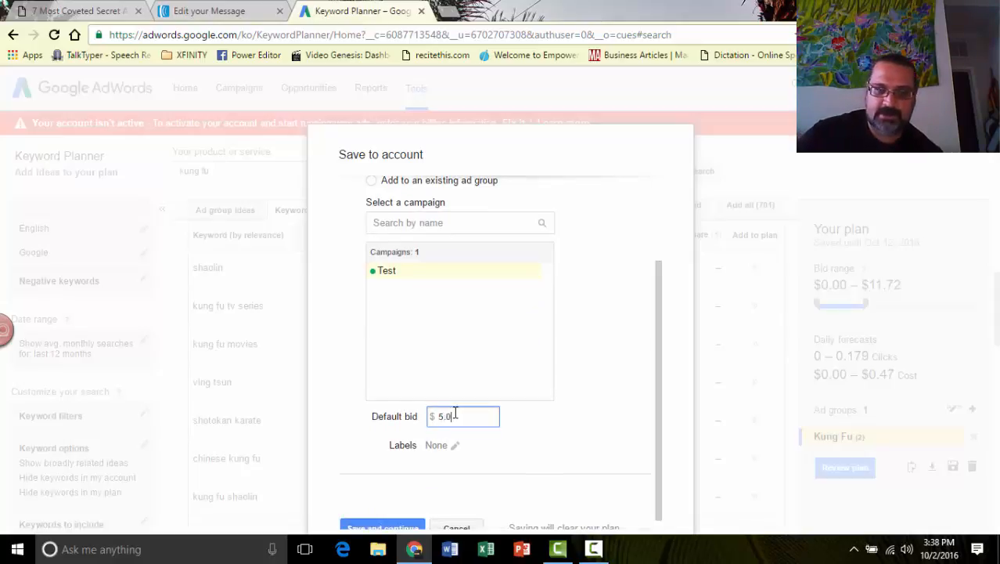
pyautogui.moveTo(658, 415); pyautogui.dragTo(659, 435)
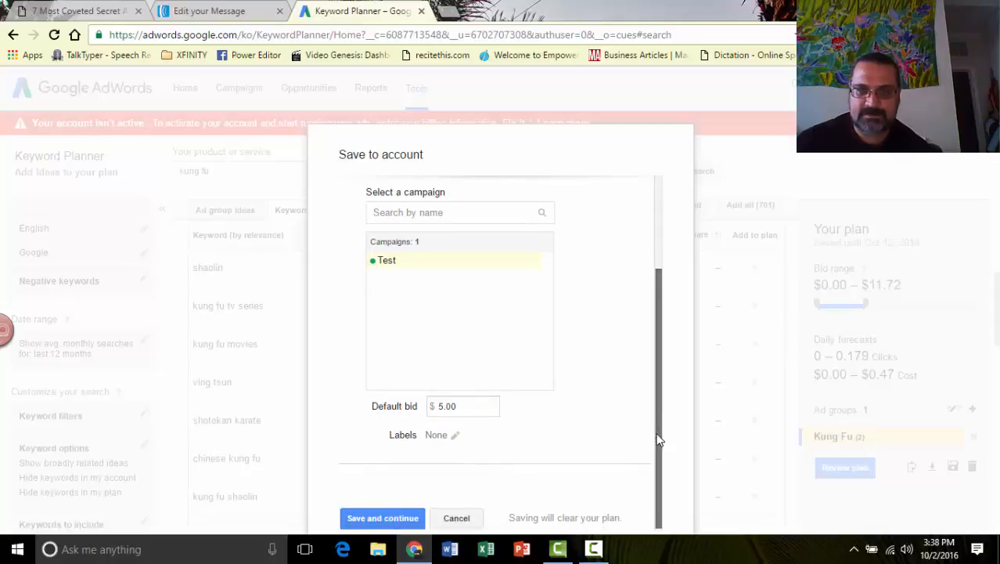
pyautogui.click(383, 518)
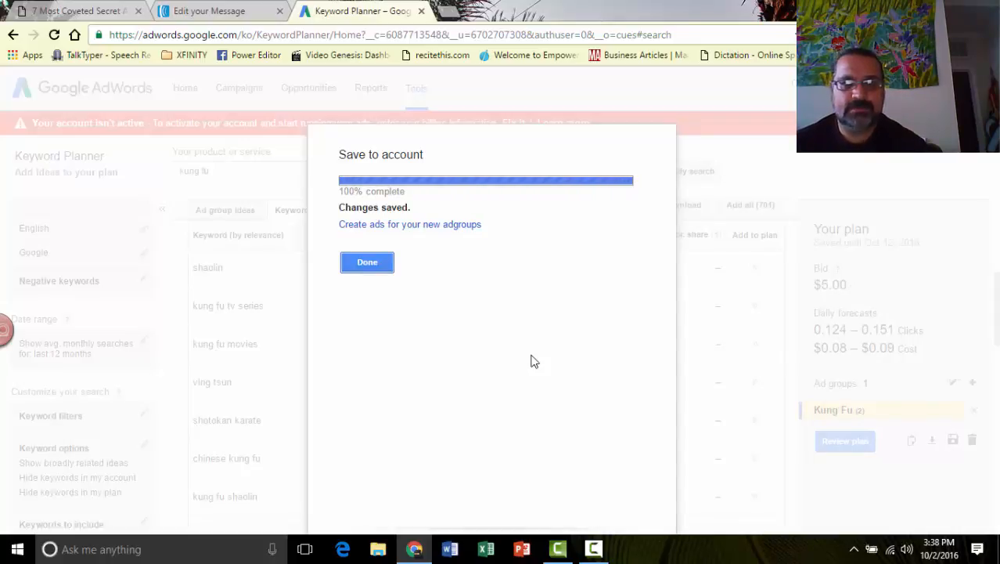
pyautogui.click(367, 263)
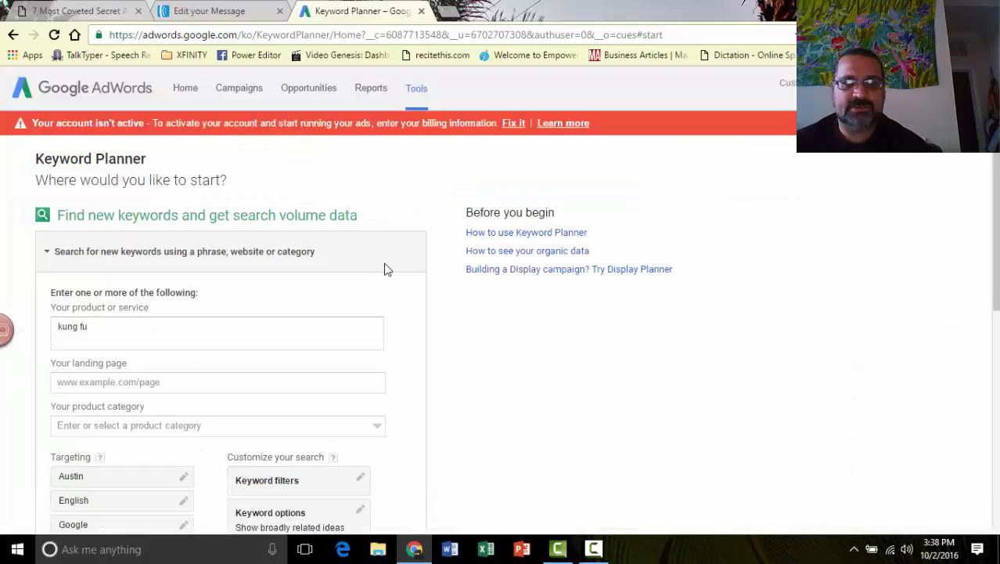
# Open the Kung Fu ad group in the Test campaign, review its keywords and dismiss the satisfaction survey
pyautogui.click(253, 92)
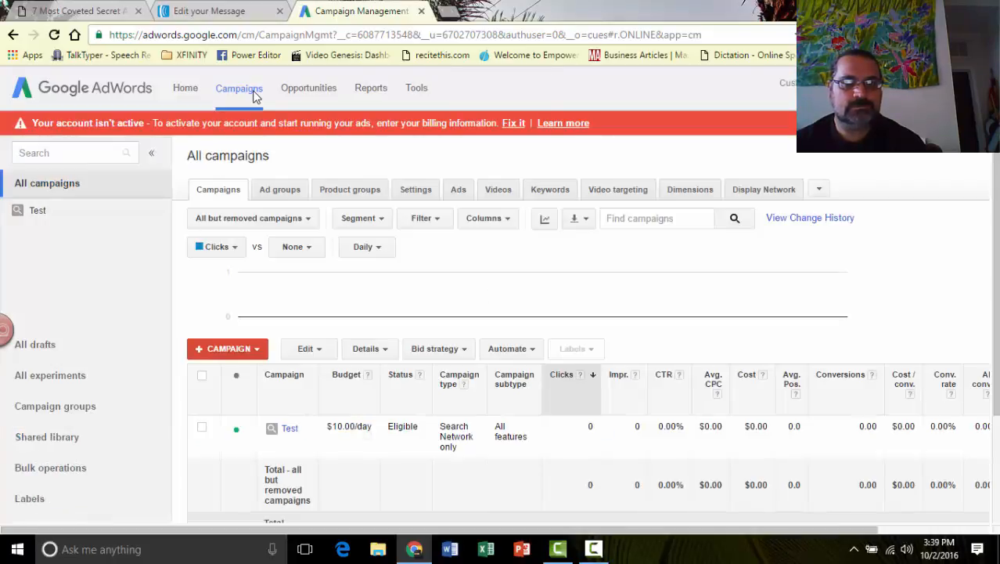
pyautogui.click(36, 211)
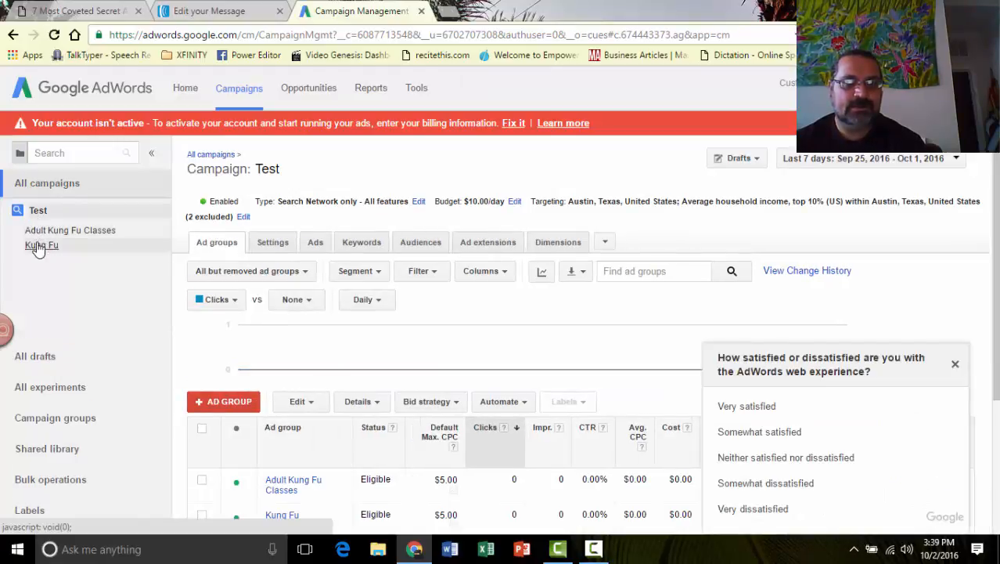
pyautogui.click(38, 246)
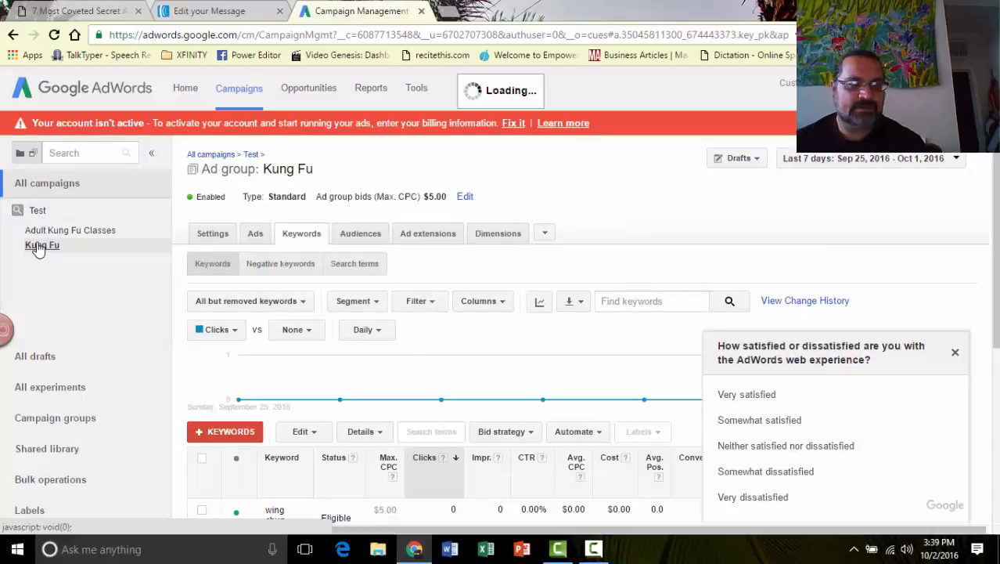
pyautogui.scroll(-3, 688, 282)
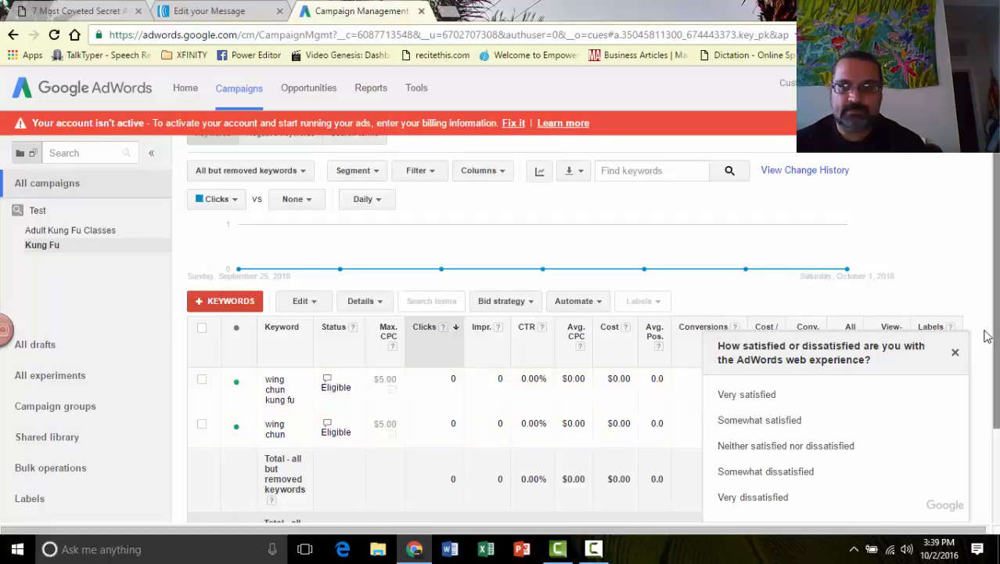
pyautogui.click(955, 354)
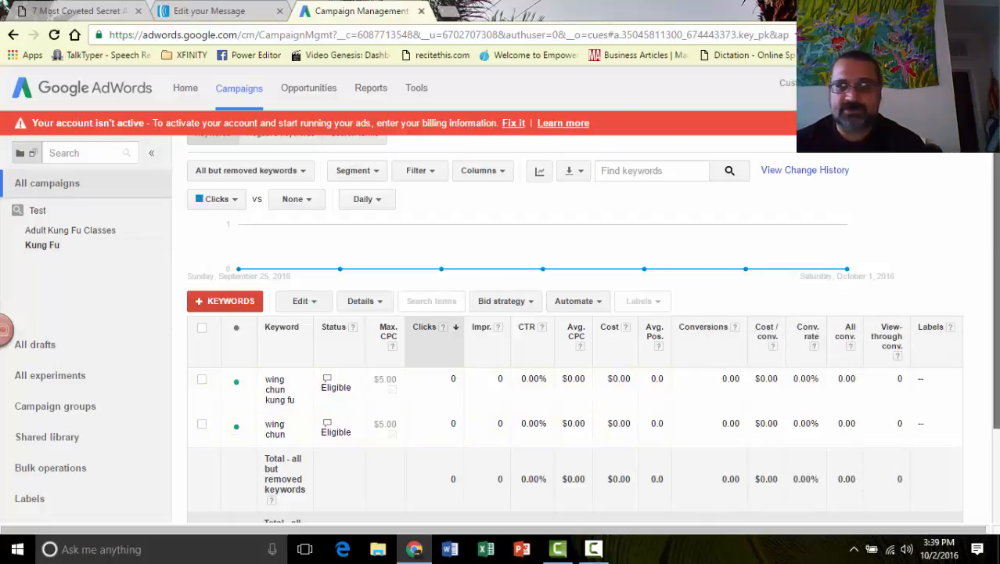
pyautogui.scroll(3, 961, 356)
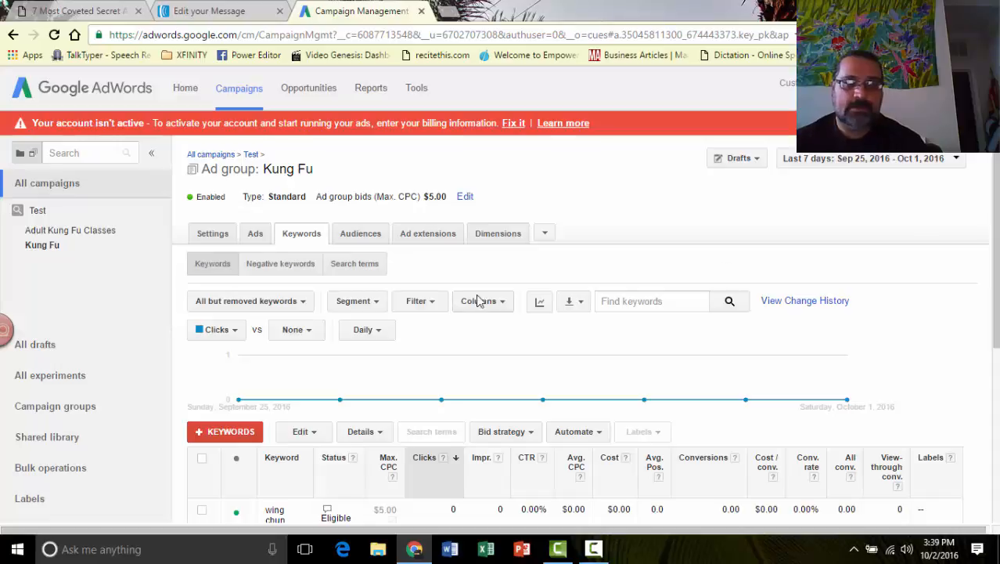